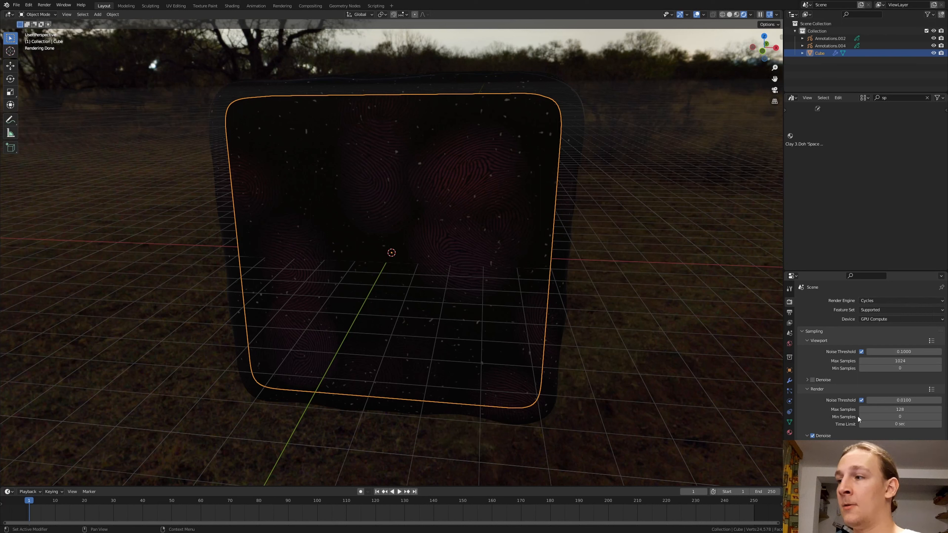
# Enable the transparent film option in the scene's render settings so the world background is hidden.
pyautogui.scroll(-4, 857, 416)
pyautogui.scroll(-12, 866, 424)
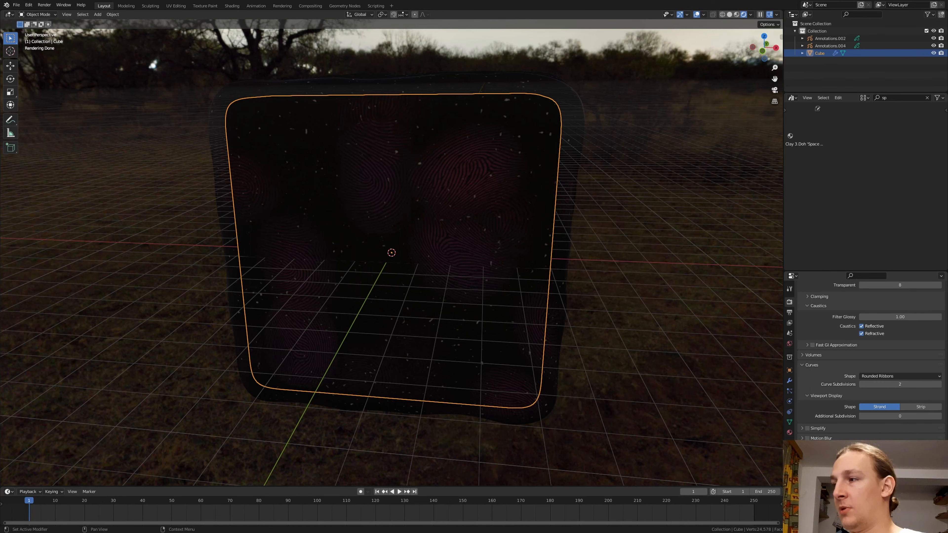
pyautogui.click(812, 503)
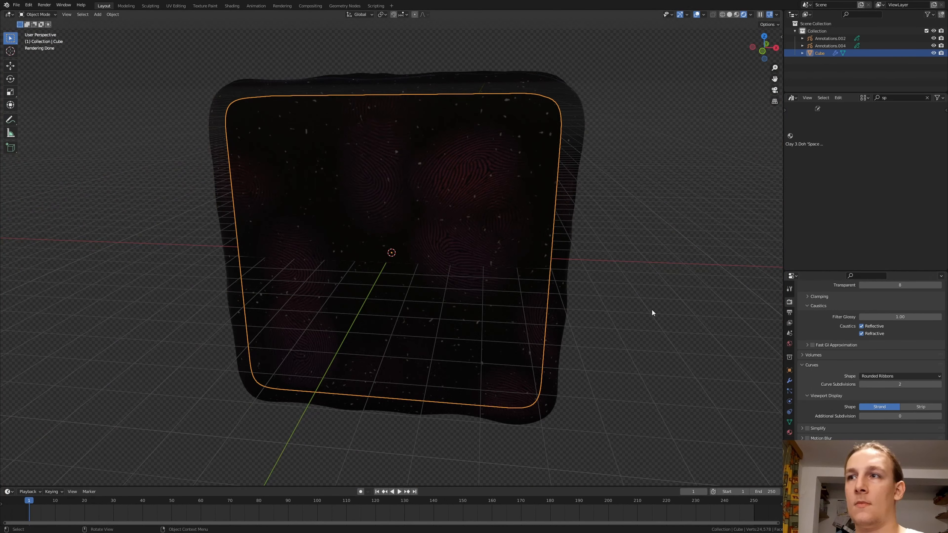
# Move the clay block backward from the world origin along the Y axis.
pyautogui.moveTo(652, 309); pyautogui.dragTo(521, 294, button='middle')
pyautogui.press('g')
pyautogui.click(517, 293)
# Add a camera at the world origin facing the front of the clay block and look through it.
pyautogui.press('KP_1')
pyautogui.hotkey('shift', 'a')
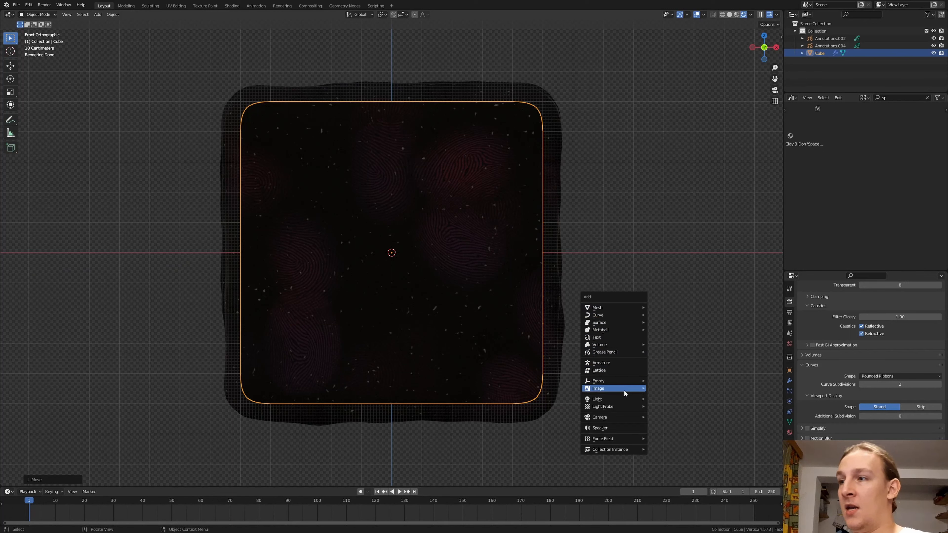
pyautogui.moveTo(637, 417)
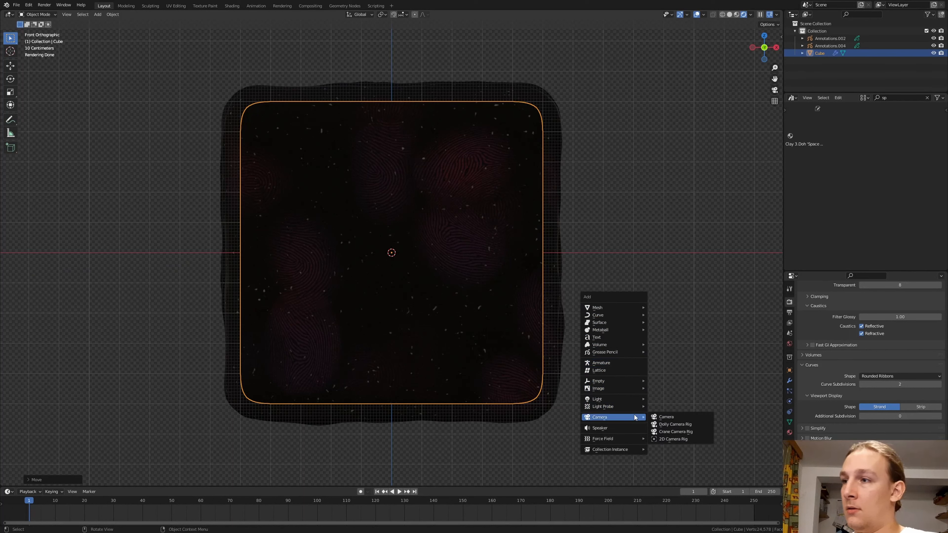
pyautogui.click(668, 418)
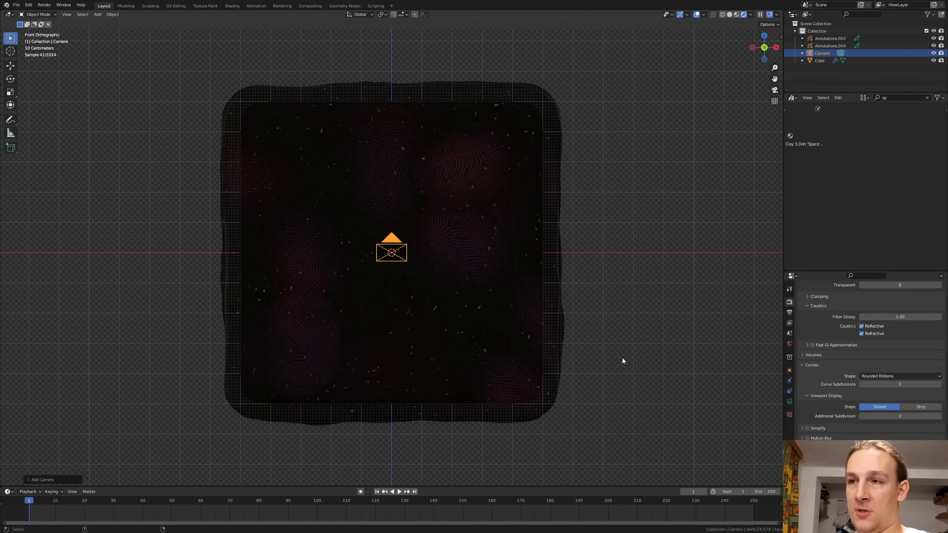
pyautogui.press('KP_0')
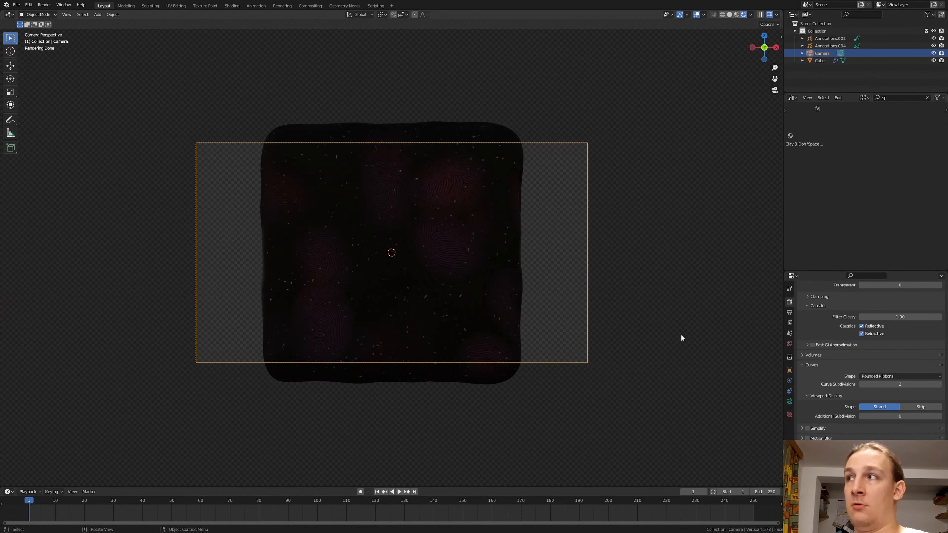
# Set the output resolution to 1080 px in both X and Y for a square frame.
pyautogui.click(789, 312)
pyautogui.scroll(1, 907, 301)
pyautogui.moveTo(903, 297); pyautogui.dragTo(903, 305)
pyautogui.write('1080')
pyautogui.press('Return')
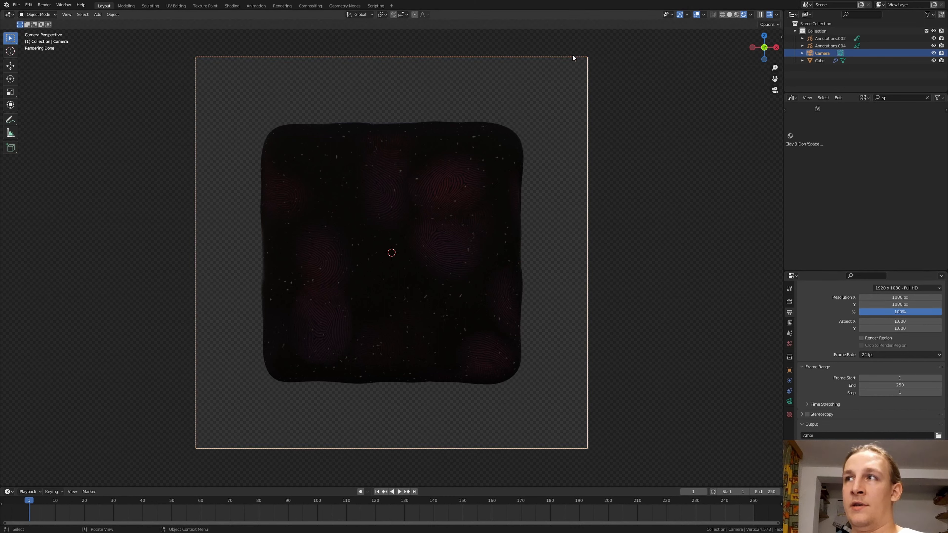
# Move the camera toward the clay block along its local Z axis until the block overfills the frame.
pyautogui.press('g')
pyautogui.press('z')
pyautogui.press('z')
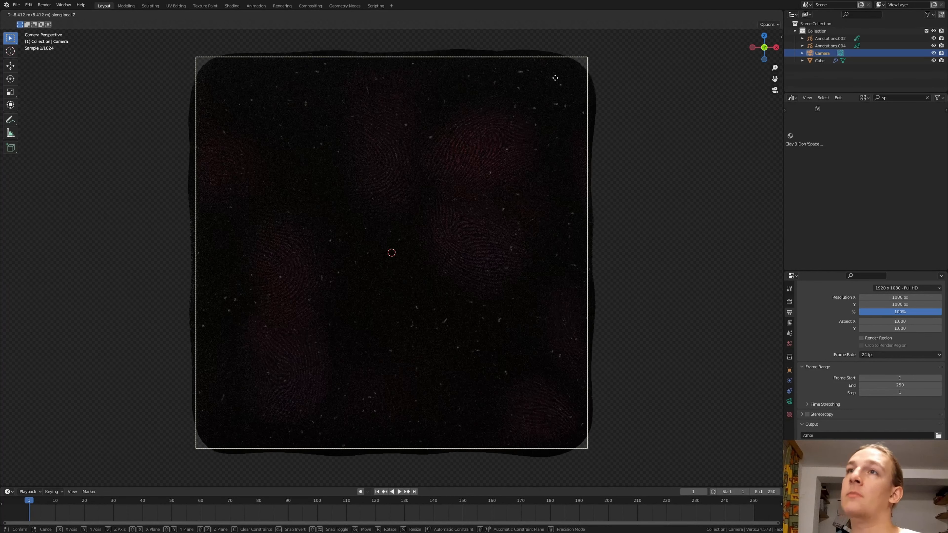
pyautogui.click(556, 73)
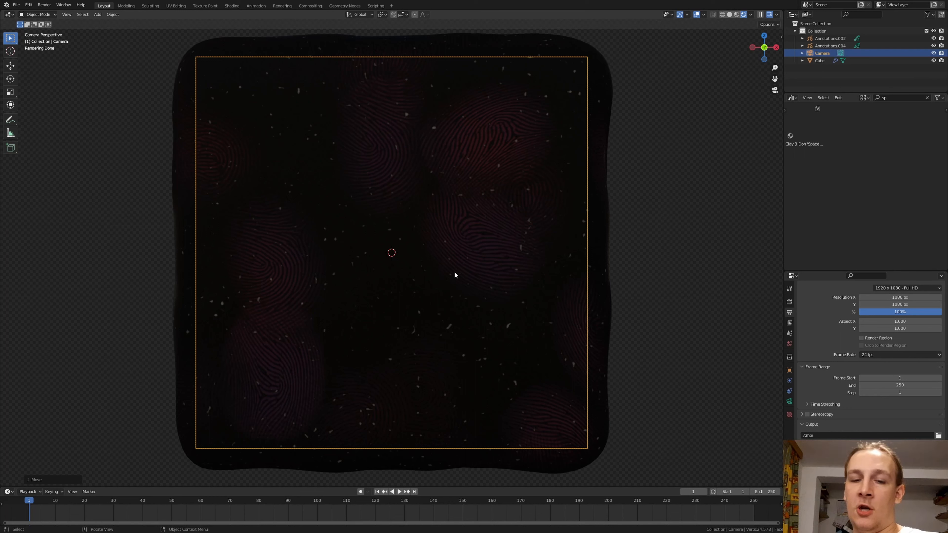
# Add an area light beyond the block's upper right corner and place a duplicate of it beyond the lower left corner.
pyautogui.hotkey('shift', 'a')
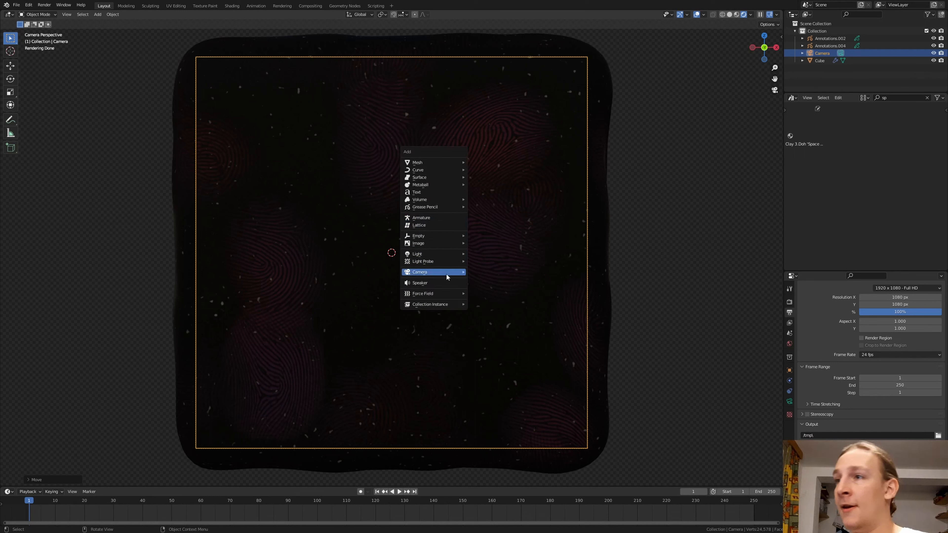
pyautogui.moveTo(440, 256)
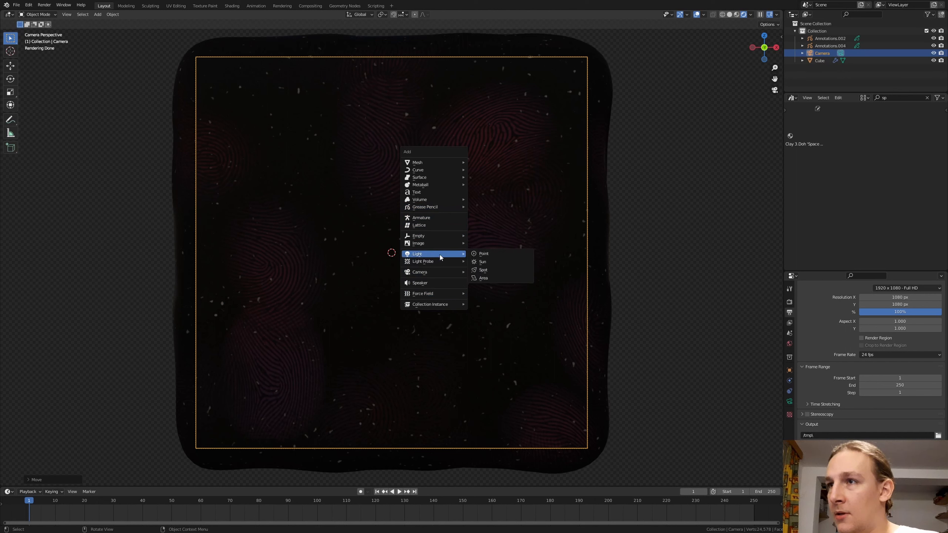
pyautogui.click(498, 277)
pyautogui.press('g')
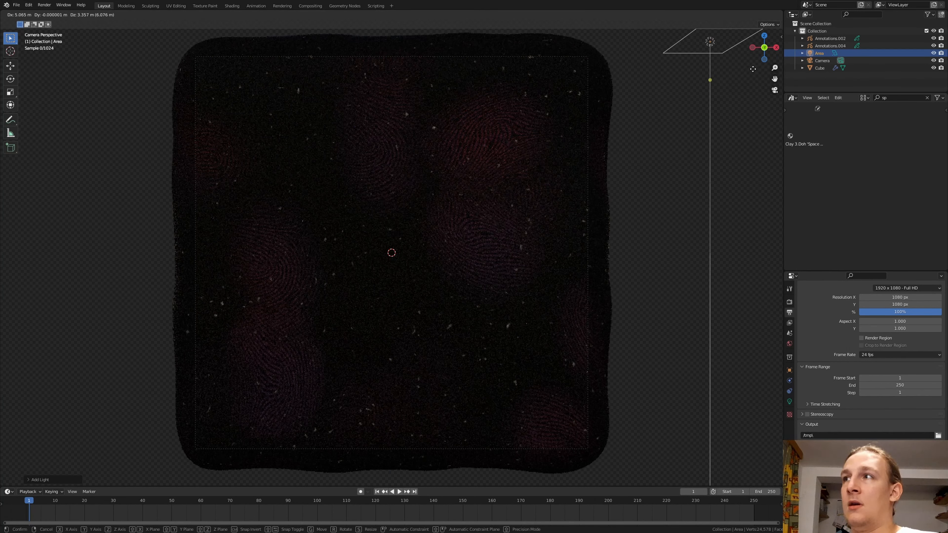
pyautogui.click(719, 95)
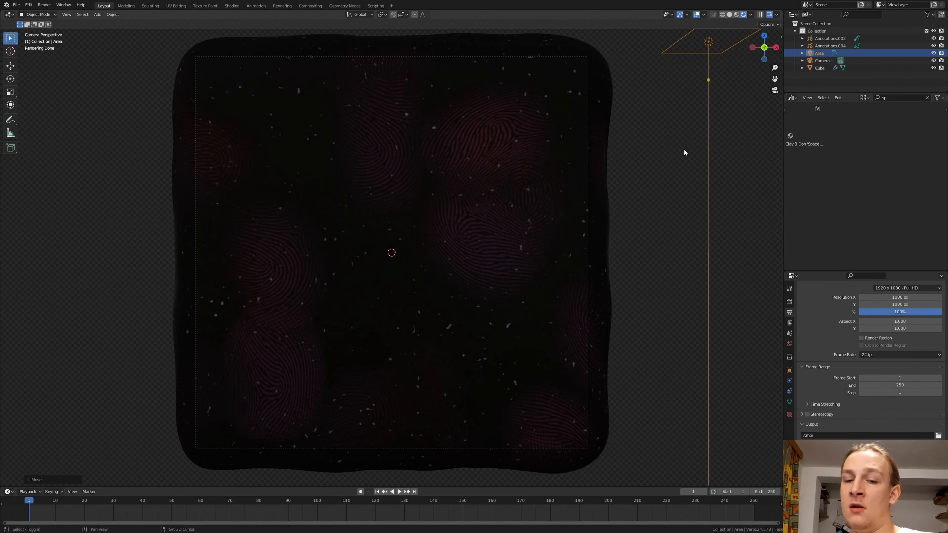
pyautogui.hotkey('shift', 'd')
pyautogui.click(104, 129)
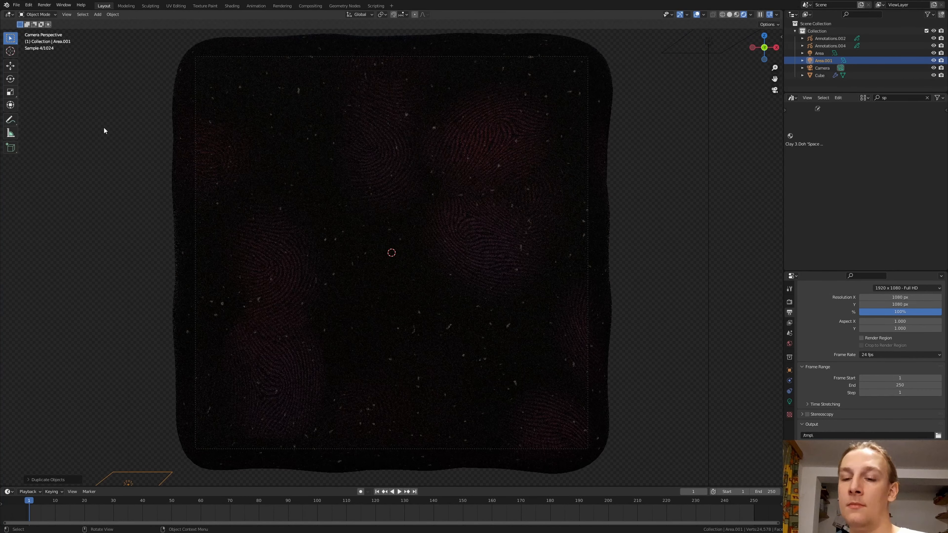
# Add an empty at the world origin and give the lower left area light a Track To constraint targeting Empty.
pyautogui.hotkey('shift', 'a')
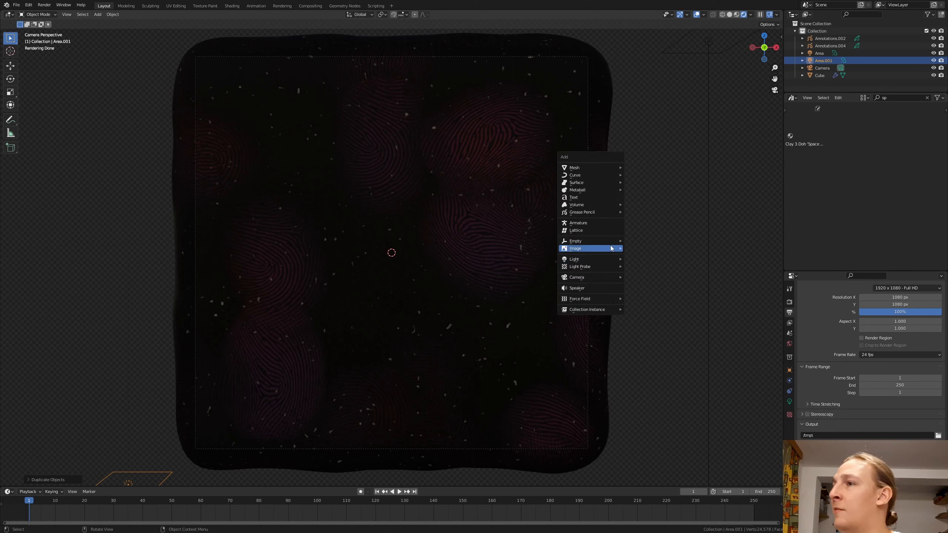
pyautogui.click(633, 242)
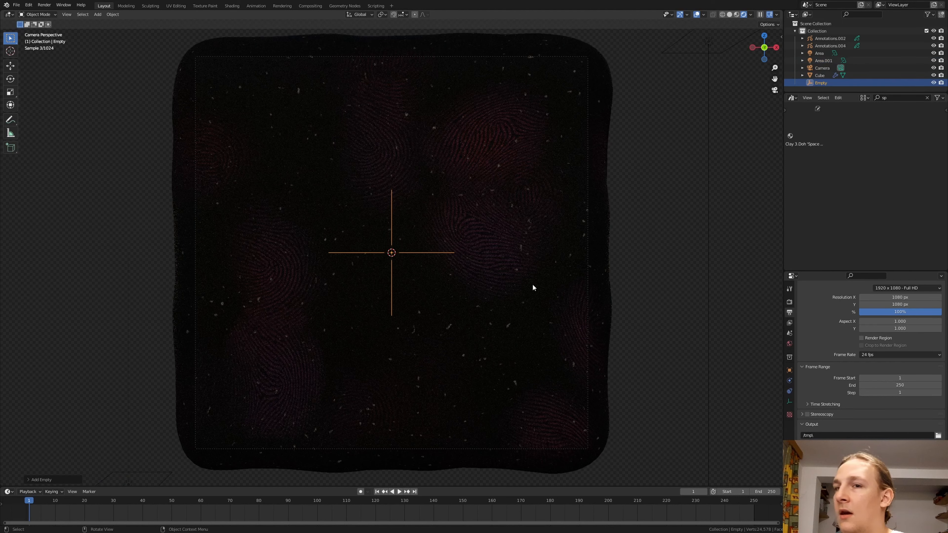
pyautogui.click(152, 469)
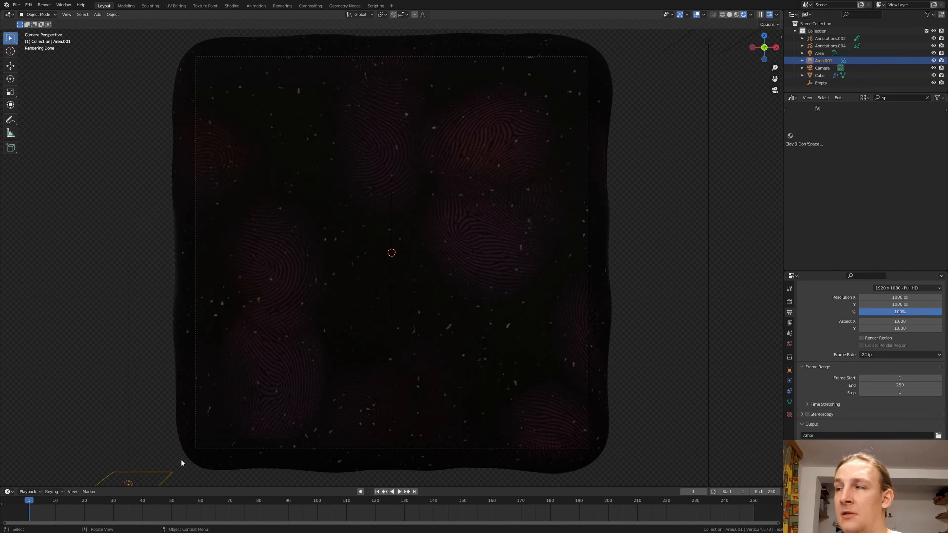
pyautogui.click(789, 391)
pyautogui.click(855, 300)
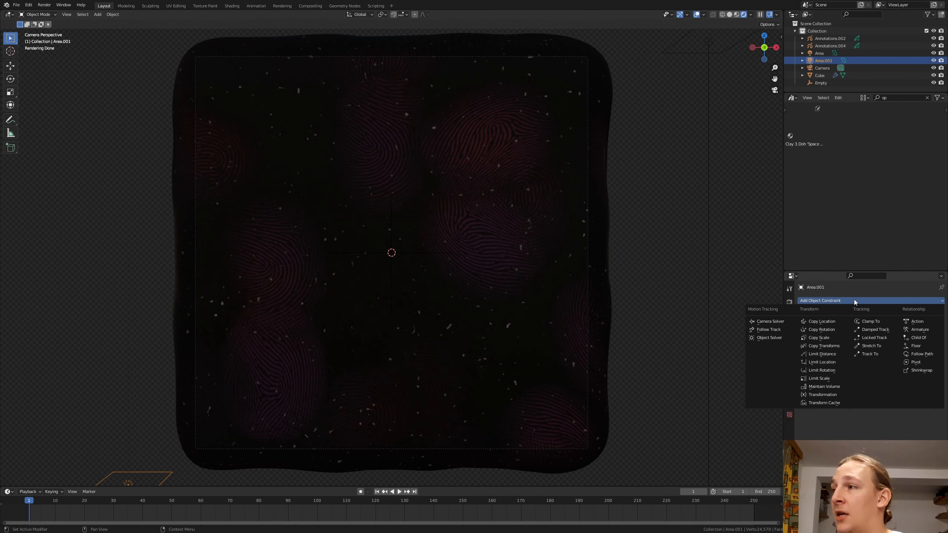
pyautogui.click(865, 354)
pyautogui.click(891, 325)
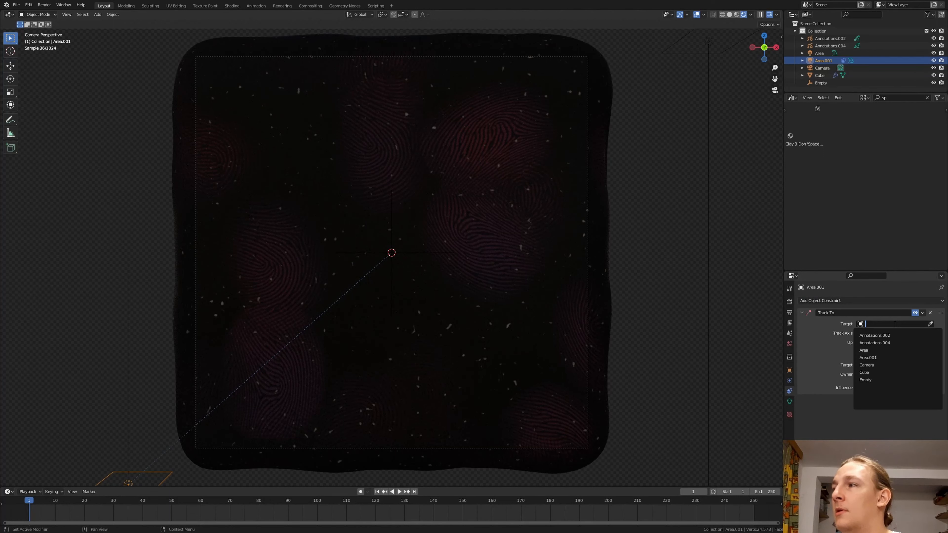
pyautogui.click(883, 379)
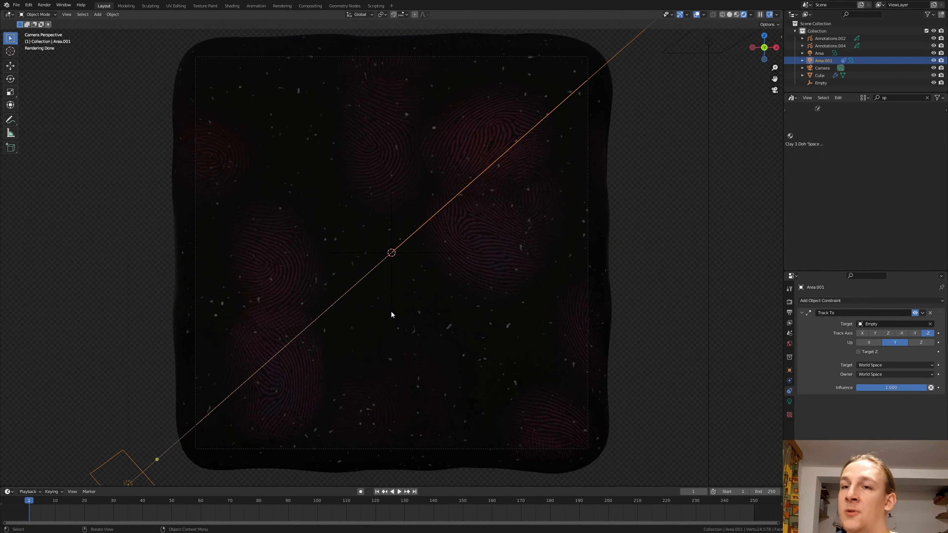
# Move the lower left area light forward along the Y axis, away from the front of the block.
pyautogui.moveTo(391, 314); pyautogui.dragTo(368, 307, button='middle')
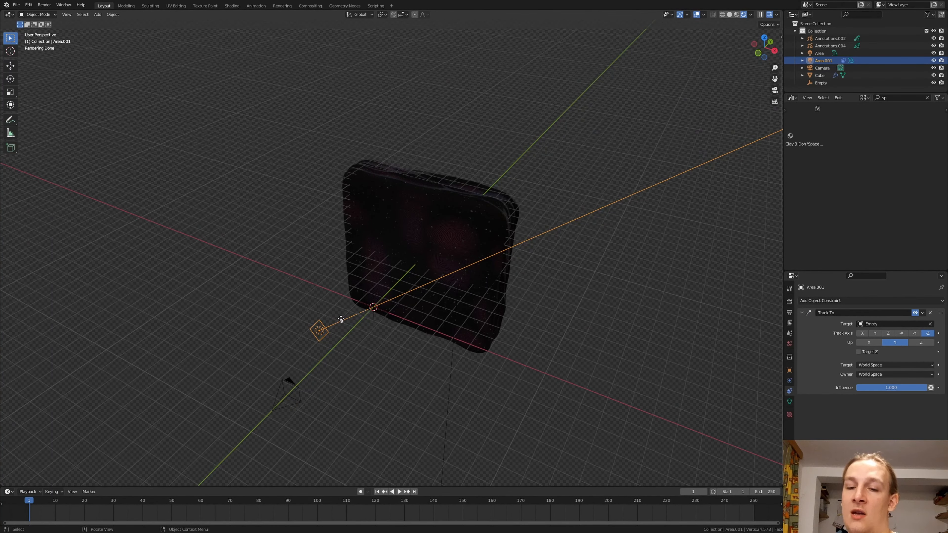
pyautogui.moveTo(341, 320); pyautogui.dragTo(255, 407)
pyautogui.moveTo(377, 335); pyautogui.dragTo(530, 250, button='middle')
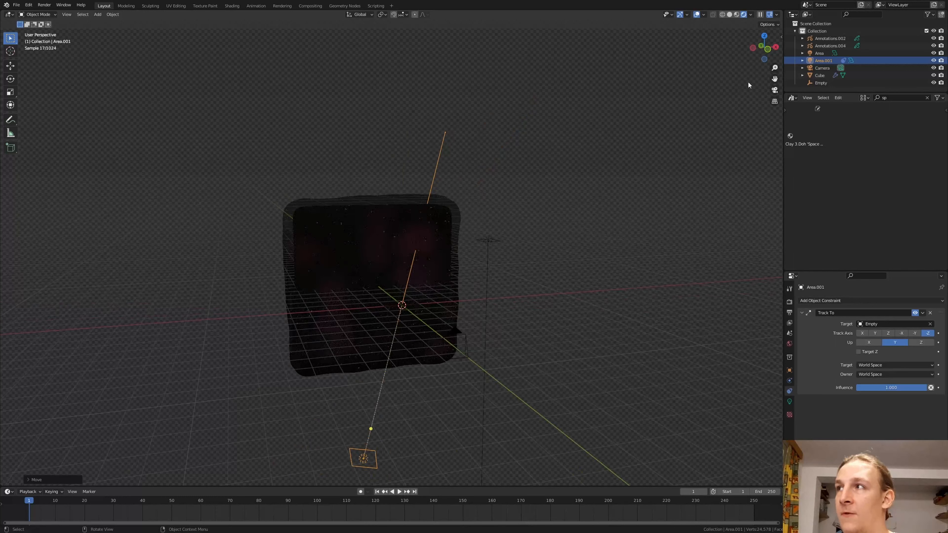
# Give the upper right area light a Track To constraint with Empty as its target.
pyautogui.click(818, 55)
pyautogui.click(847, 301)
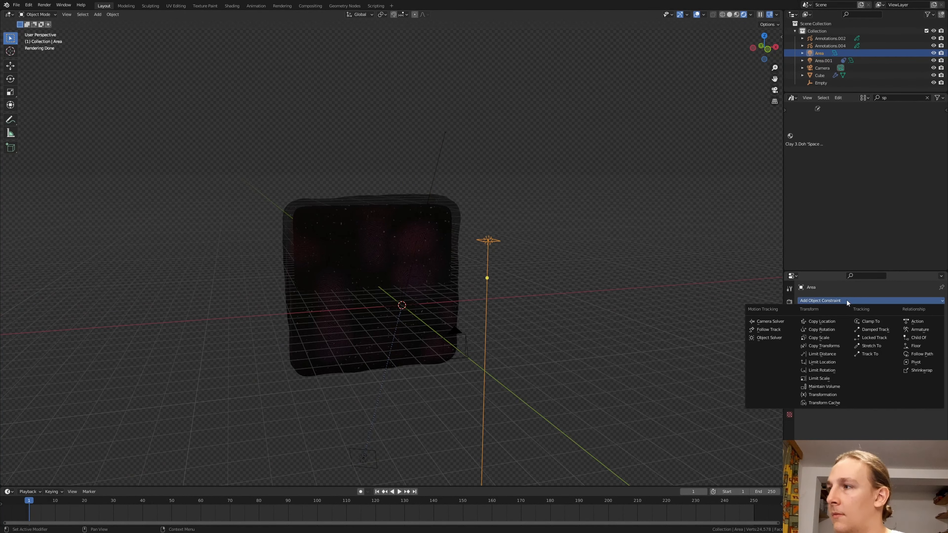
pyautogui.click(868, 354)
pyautogui.click(889, 324)
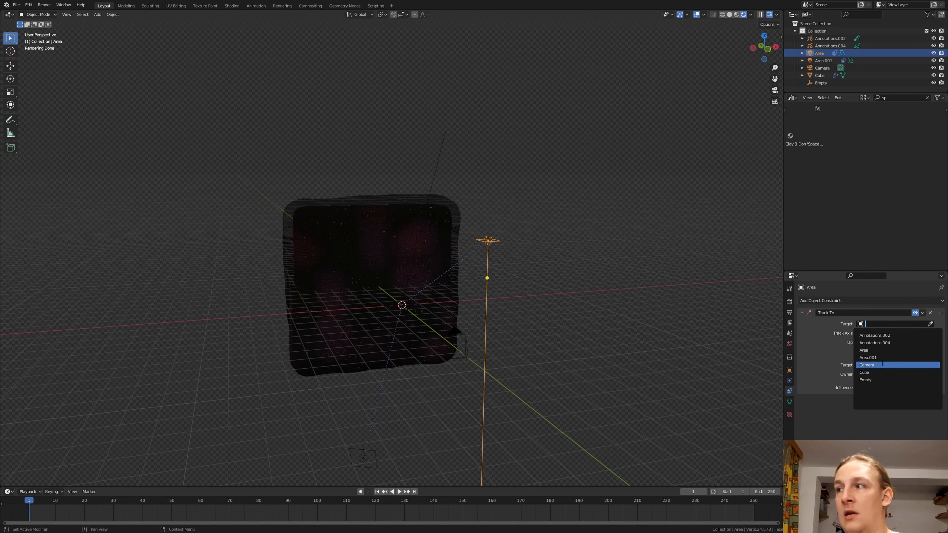
pyautogui.click(883, 378)
# Move the upper right area light forward along the Y axis, toward the camera side of the block.
pyautogui.moveTo(594, 239); pyautogui.dragTo(520, 277, button='middle')
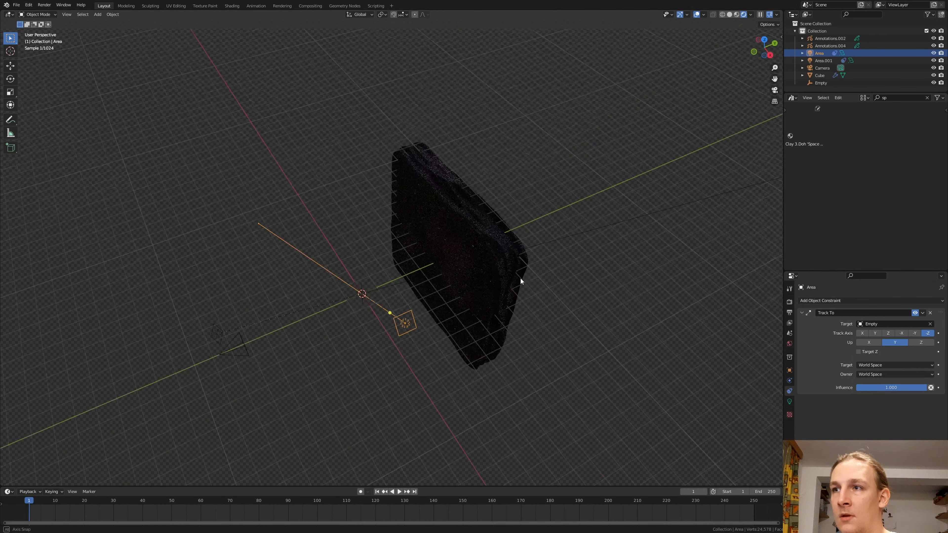
pyautogui.press('g')
pyautogui.press('y')
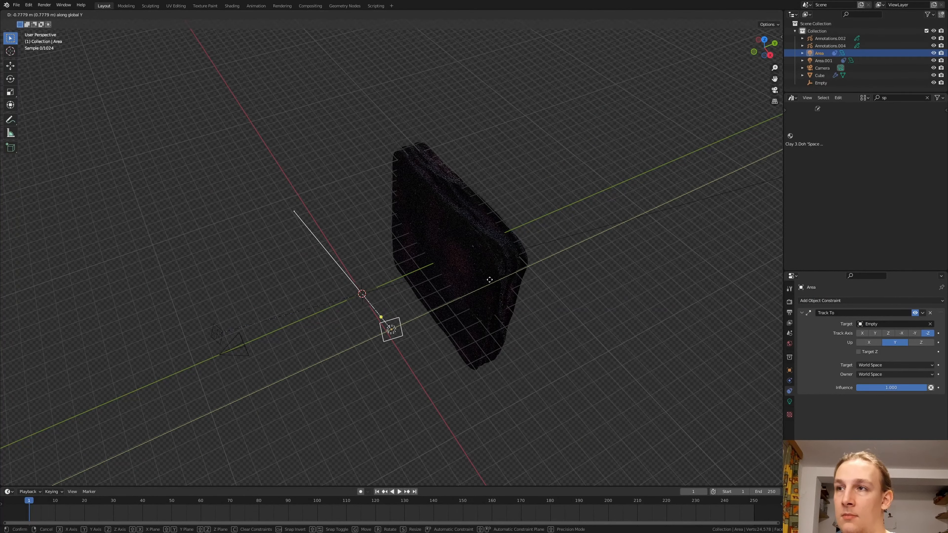
pyautogui.click(394, 280)
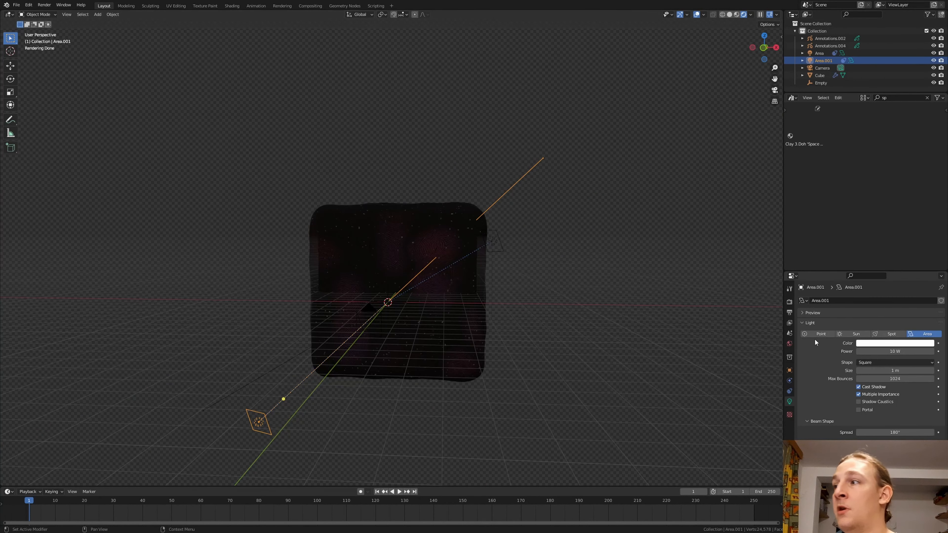
# Set the lower left area light's power to 200 W and its colour to a pale orange with hue about 0.1.
pyautogui.click(894, 351)
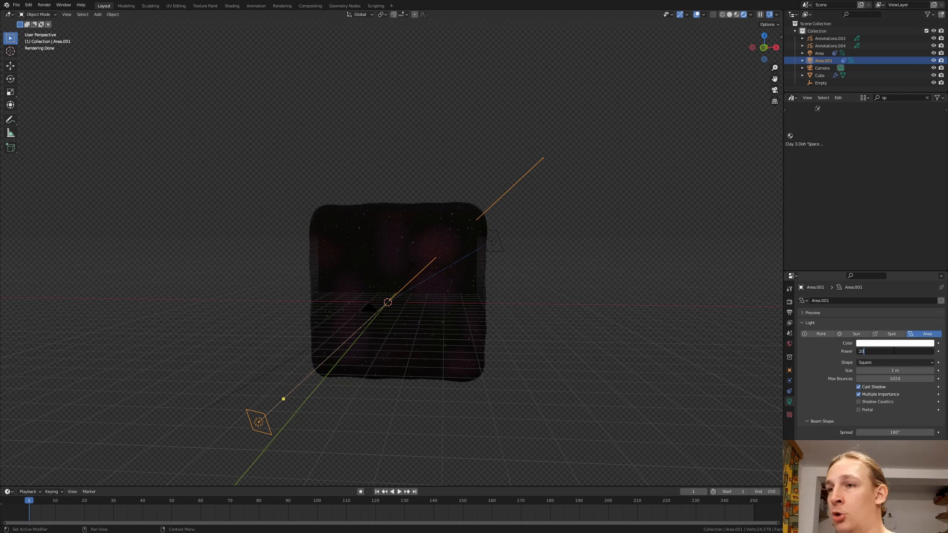
pyautogui.press('Return')
pyautogui.click(901, 344)
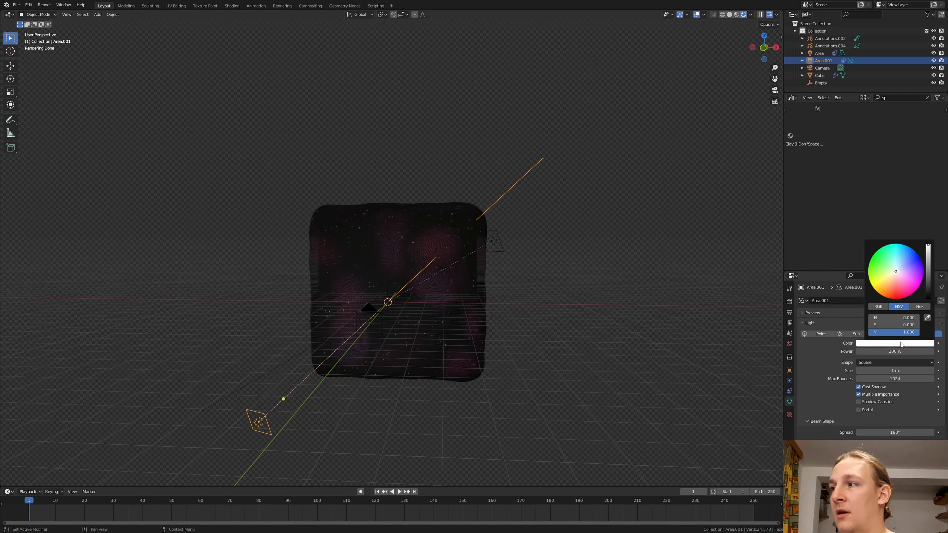
pyautogui.click(886, 286)
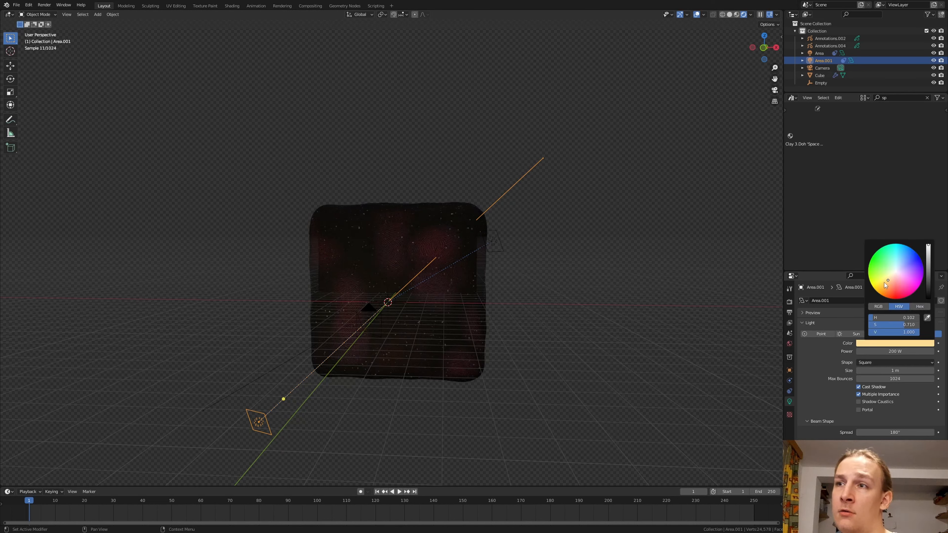
# Scale the lower left area light up to several times its size and move it toward the block along the Y axis.
pyautogui.press('s')
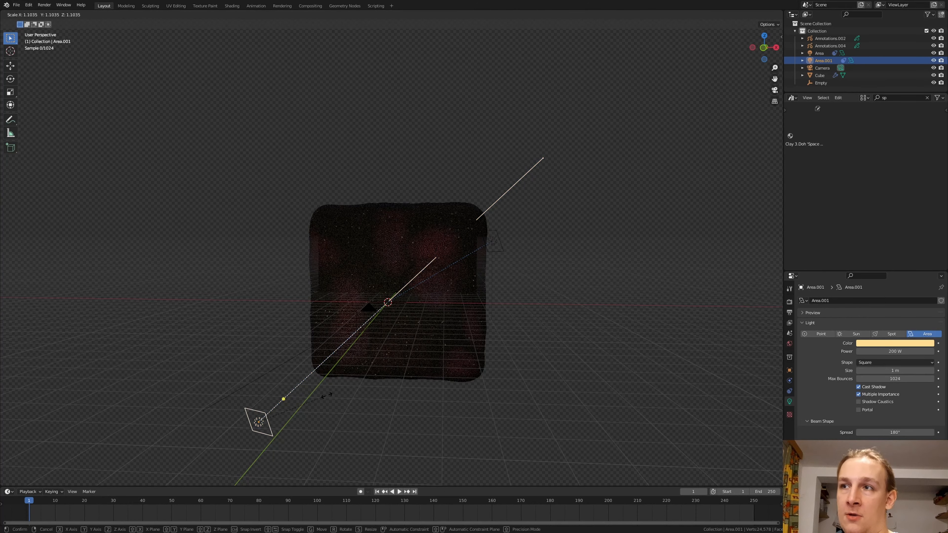
pyautogui.click(21, 268)
pyautogui.moveTo(292, 274); pyautogui.dragTo(259, 328, button='middle')
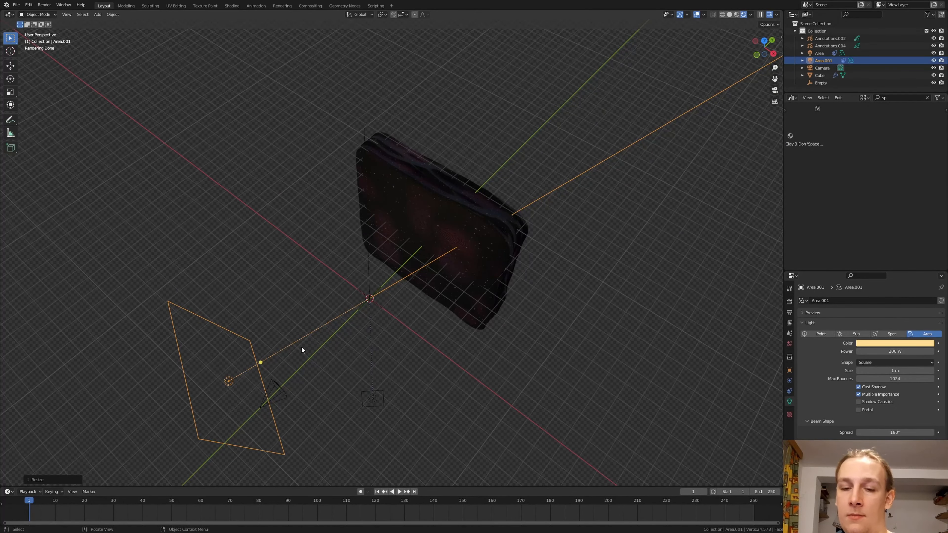
pyautogui.press('g')
pyautogui.press('y')
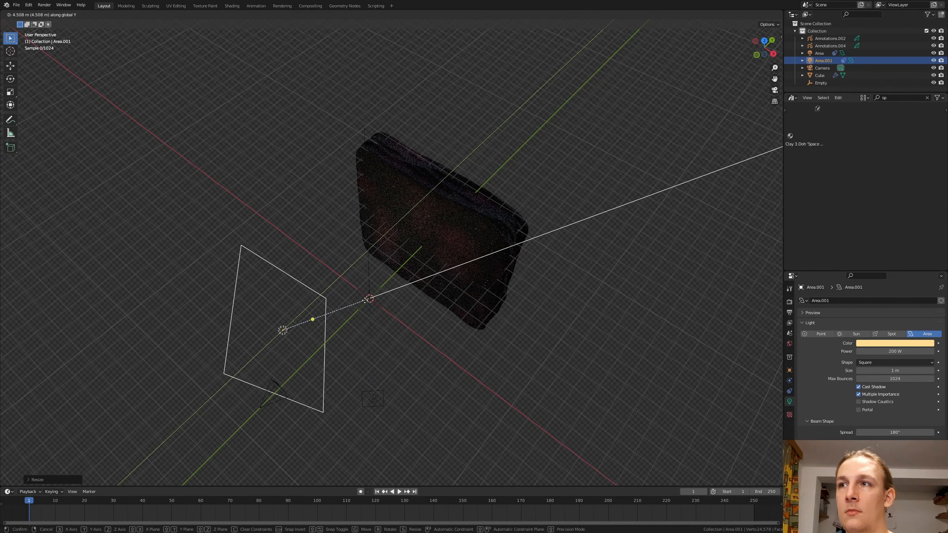
pyautogui.click(372, 297)
# Set the small white area light's power to 300 W and scale the light up to more than six times its size.
pyautogui.moveTo(373, 296); pyautogui.dragTo(438, 243, button='middle')
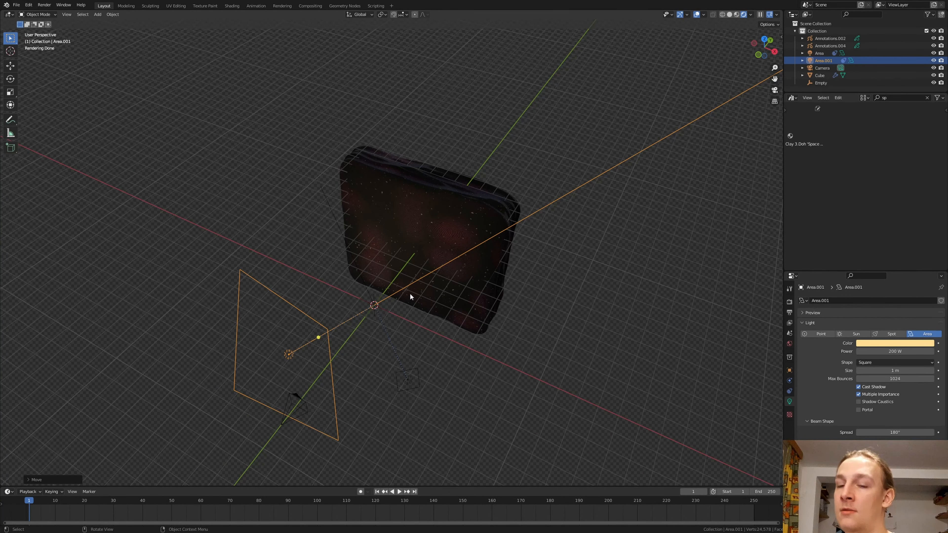
pyautogui.click(417, 369)
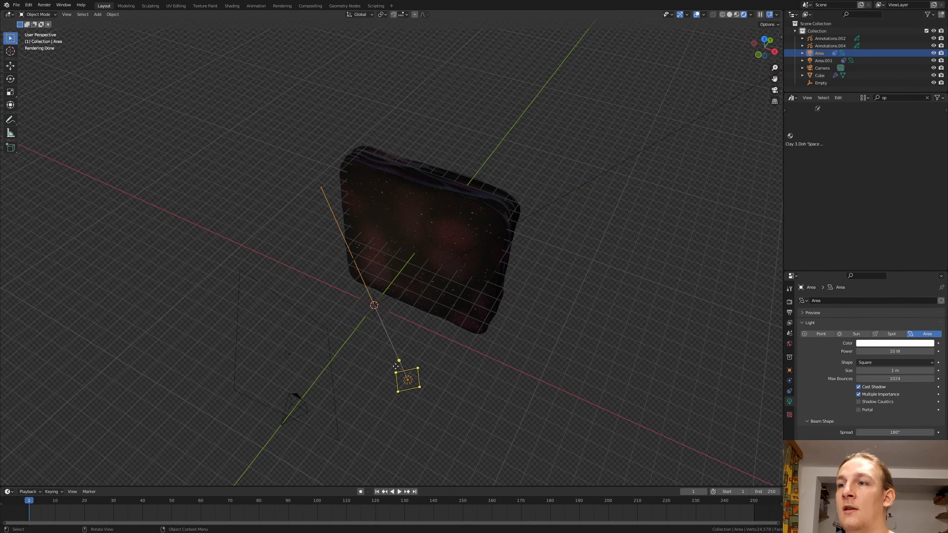
pyautogui.click(908, 351)
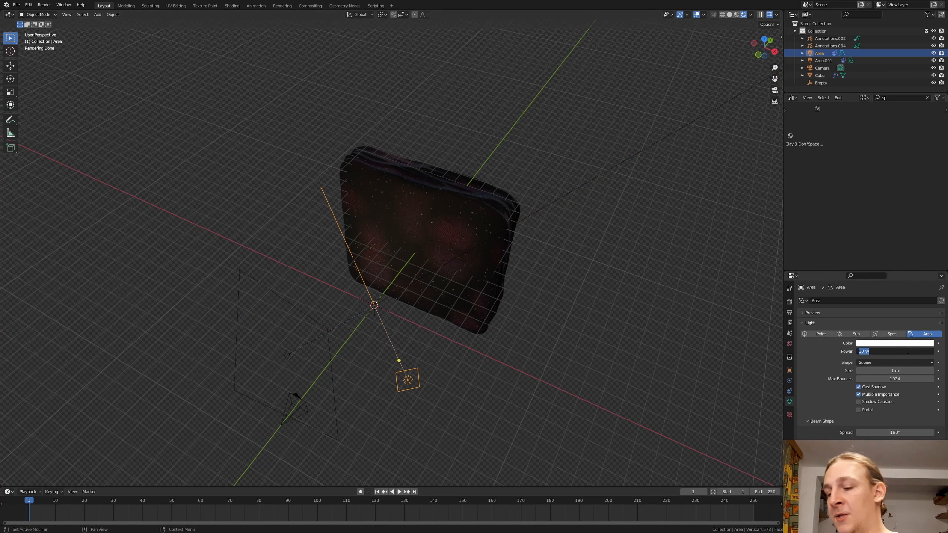
pyautogui.write('300')
pyautogui.press('Return')
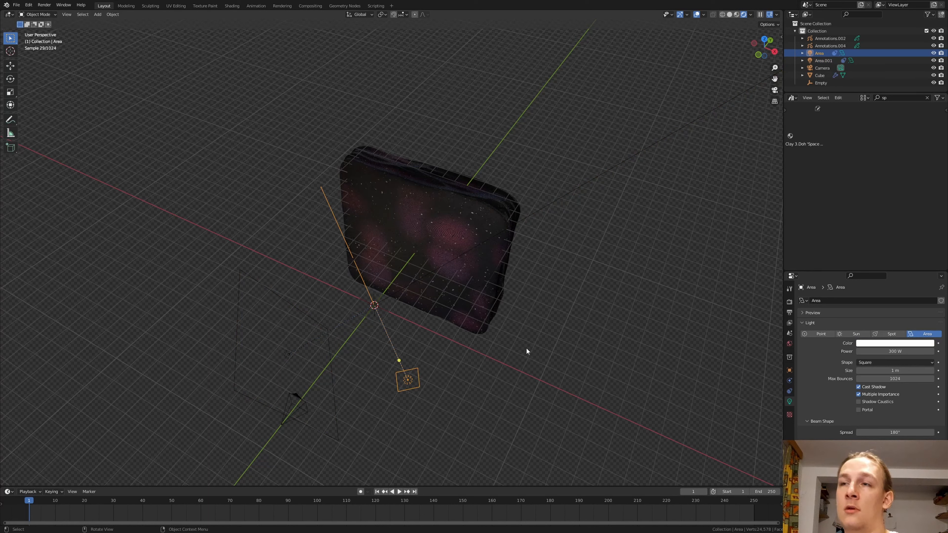
pyautogui.press('s')
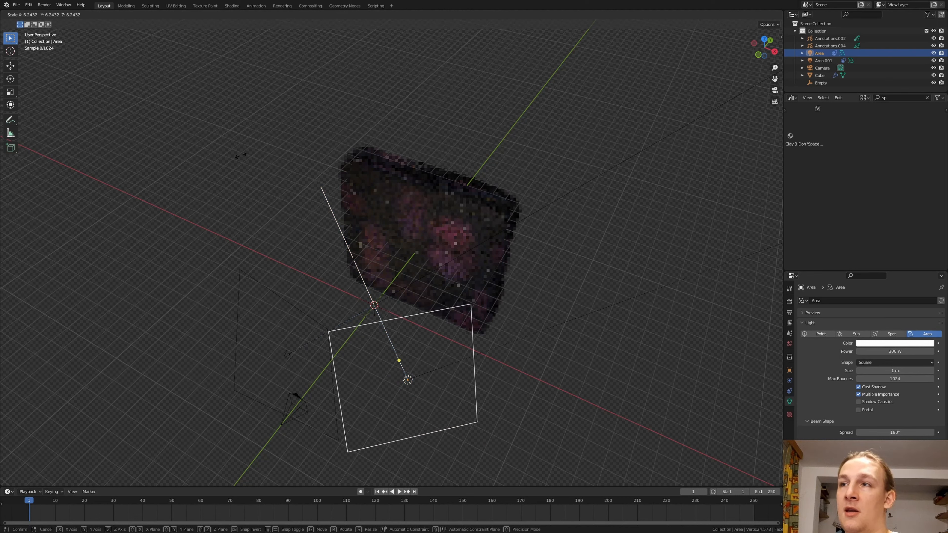
pyautogui.click(342, 130)
# Move the enlarged 300 W area light toward the block along the Y axis and set its colour to pale blue.
pyautogui.press('g')
pyautogui.press('y')
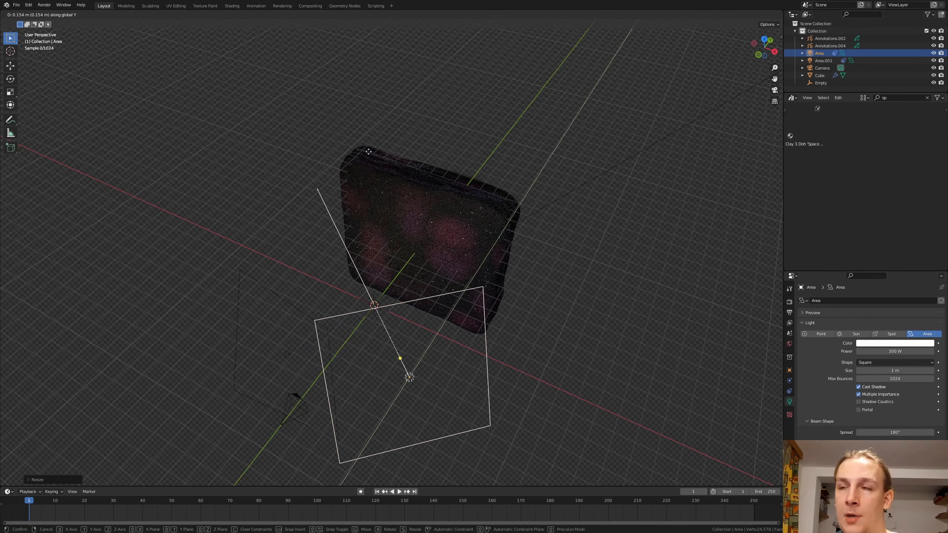
pyautogui.click(401, 122)
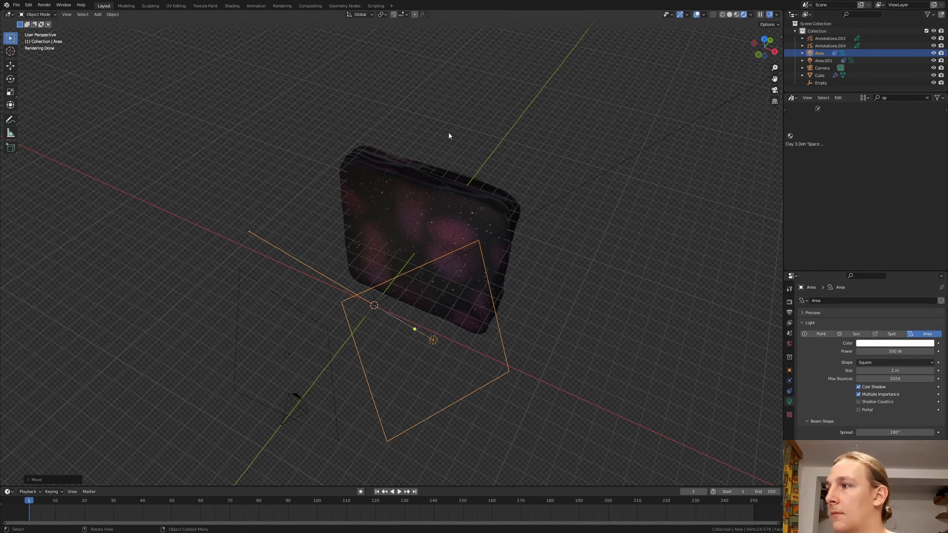
pyautogui.click(899, 344)
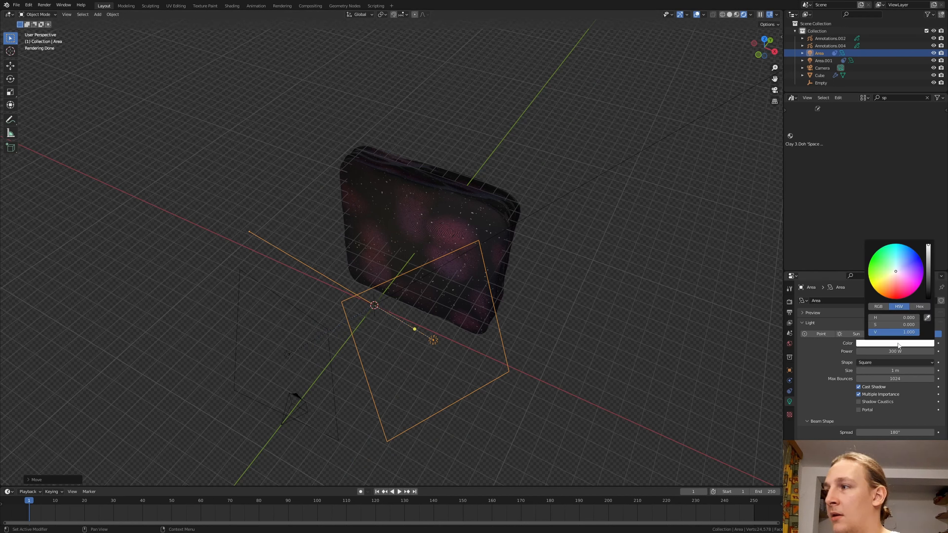
pyautogui.click(899, 260)
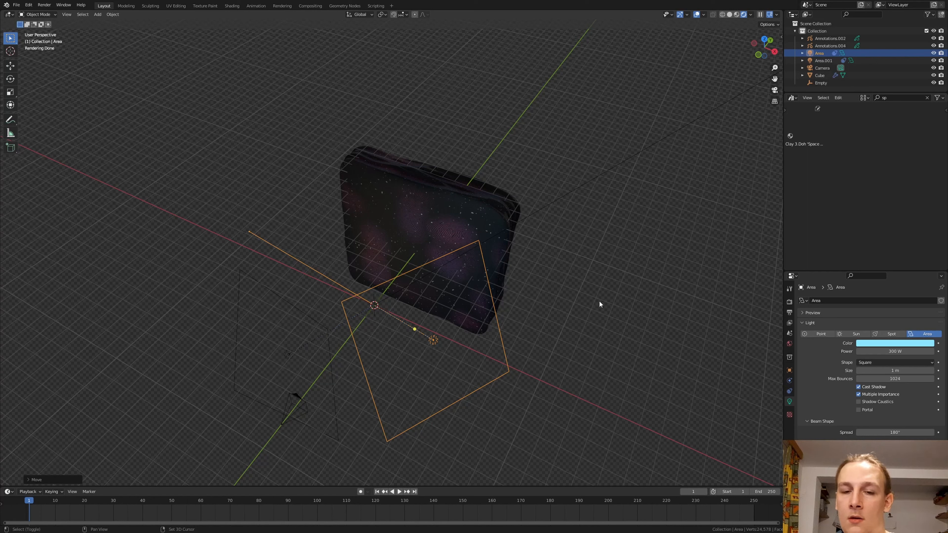
# Add an ico sphere at the world origin with 4 subdivisions.
pyautogui.hotkey('shift', 'a')
pyautogui.moveTo(593, 229)
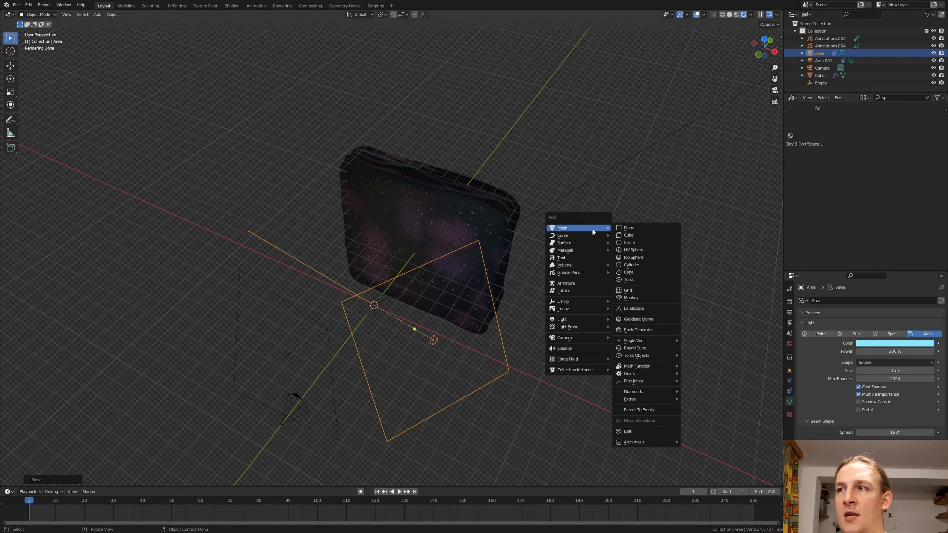
pyautogui.click(642, 260)
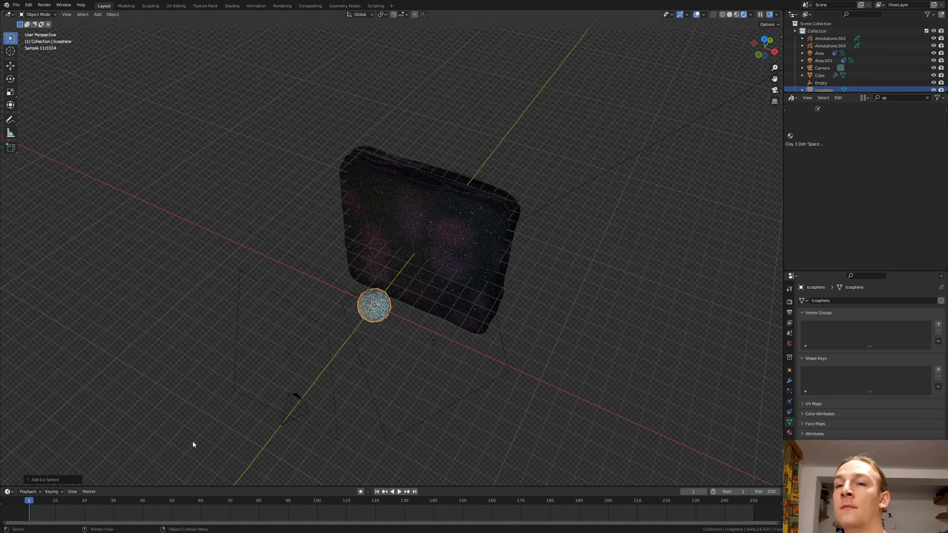
pyautogui.click(44, 481)
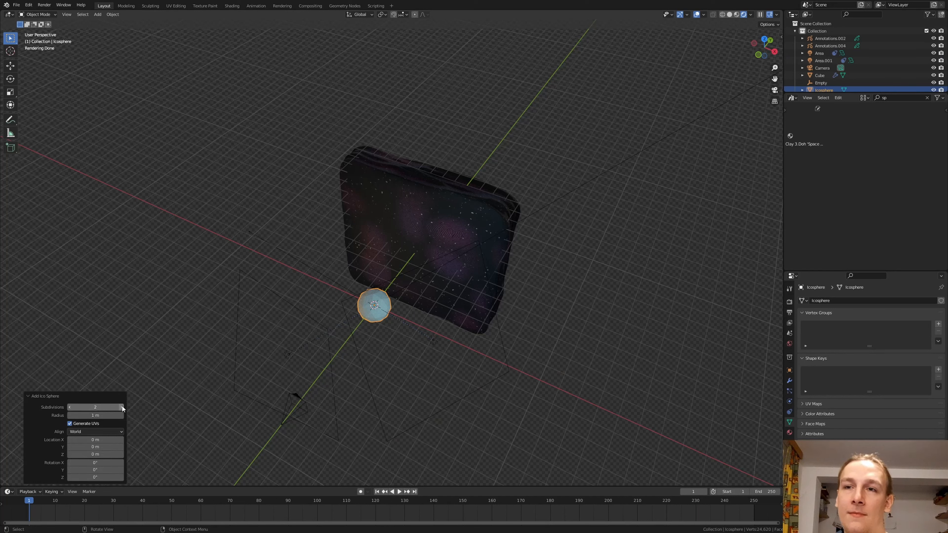
pyautogui.click(121, 407)
pyautogui.click(121, 407)
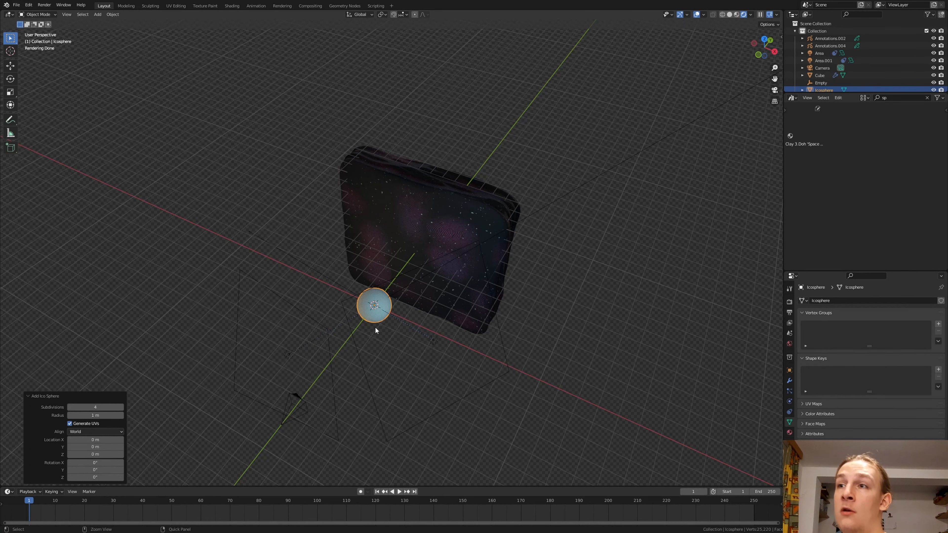
# Give the ico sphere a Subdivision modifier with viewport level 1 and show its modifier settings.
pyautogui.hotkey('ctrl', '1')
pyautogui.keyDown('ctrl'); pyautogui.moveTo(375, 325); pyautogui.dragTo(523, 299, button='middle'); pyautogui.keyUp('ctrl')
pyautogui.click(790, 381)
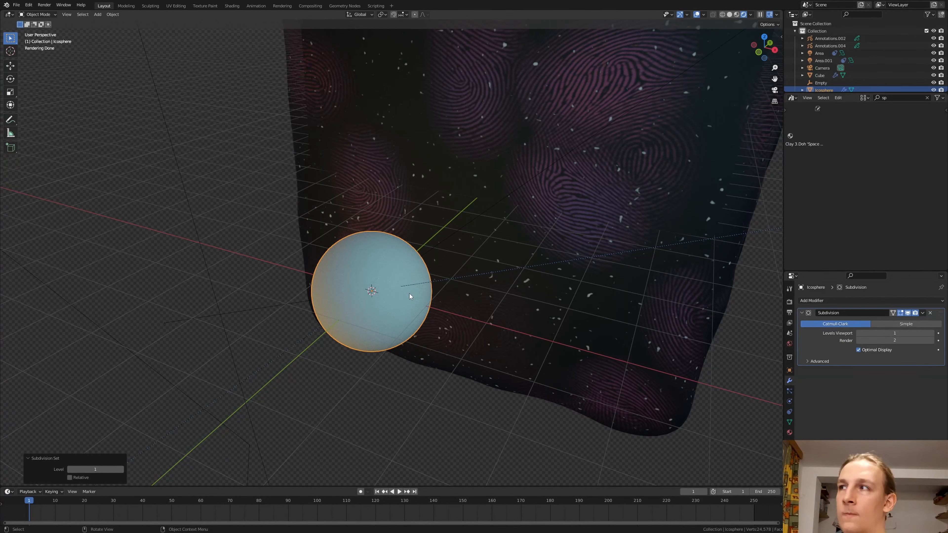
# Search the asset library for "dir" and apply the Clay 3.Doh 'Dirty Clay' material to the ico sphere.
pyautogui.click(901, 97)
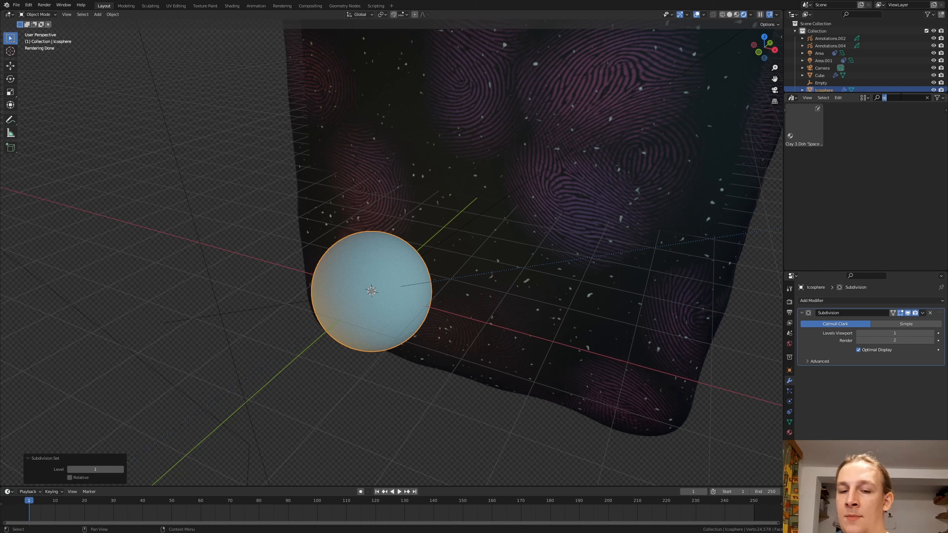
pyautogui.press('BackSpace')
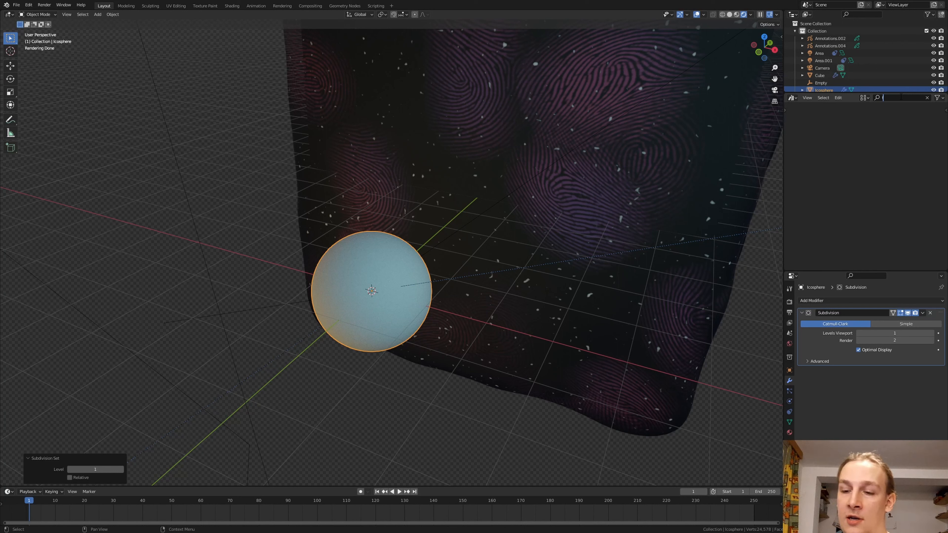
pyautogui.write('dir')
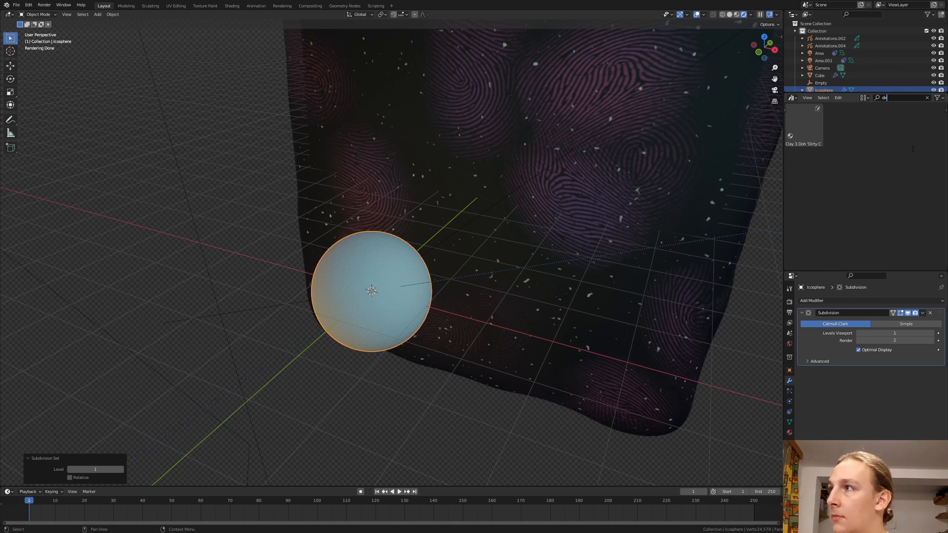
pyautogui.moveTo(804, 125); pyautogui.dragTo(331, 286)
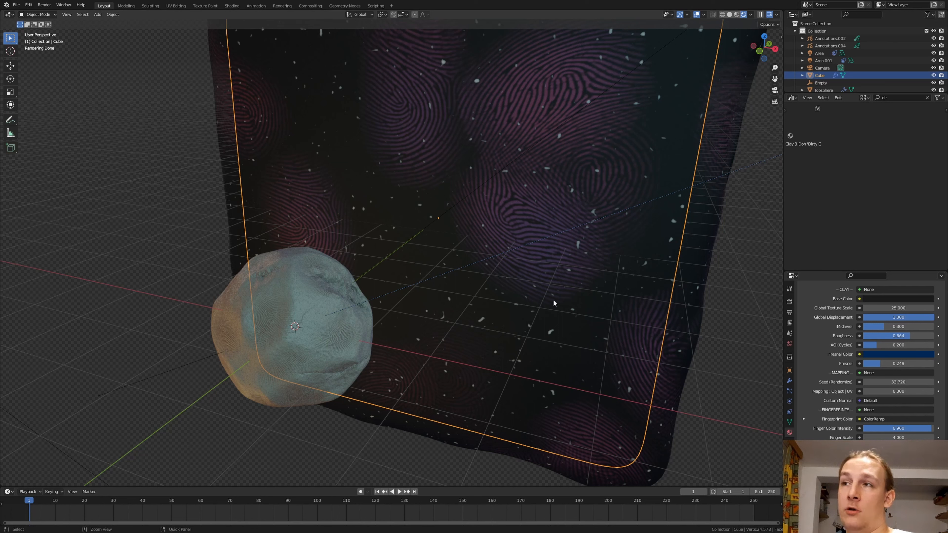
# Apply the scale of the space-textured block behind the sphere.
pyautogui.hotkey('ctrl', 'a')
pyautogui.click(534, 292)
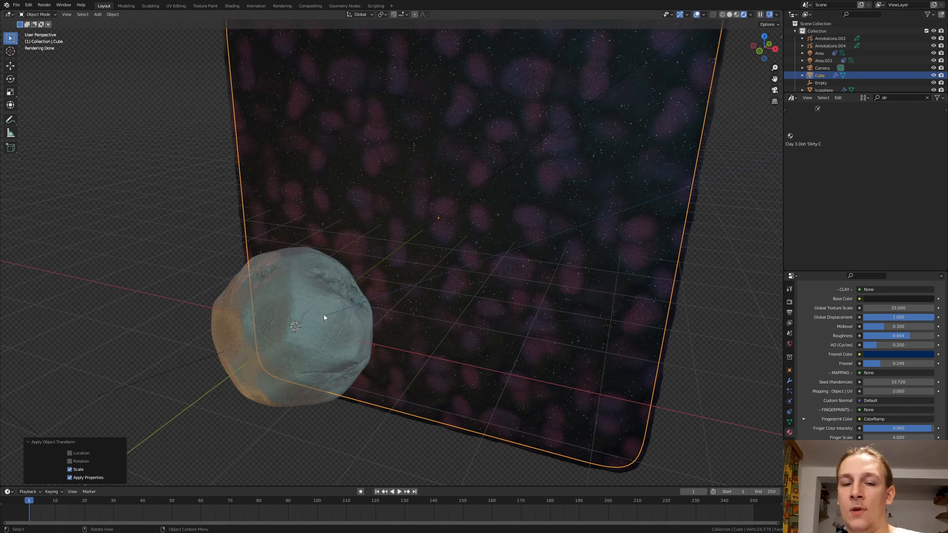
# Add a mesh circle around the sphere and scale it up by 1.7.
pyautogui.hotkey('shift', 'a')
pyautogui.moveTo(323, 314)
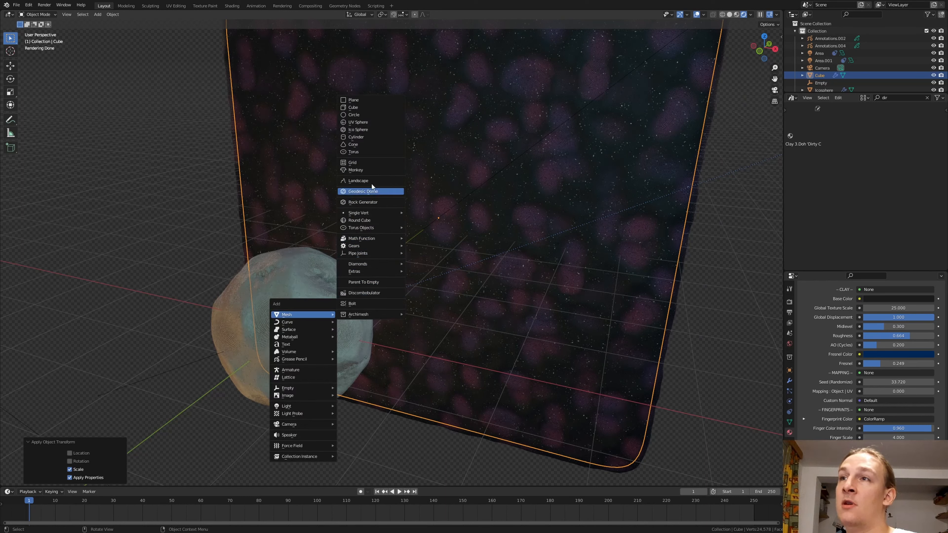
pyautogui.click(364, 115)
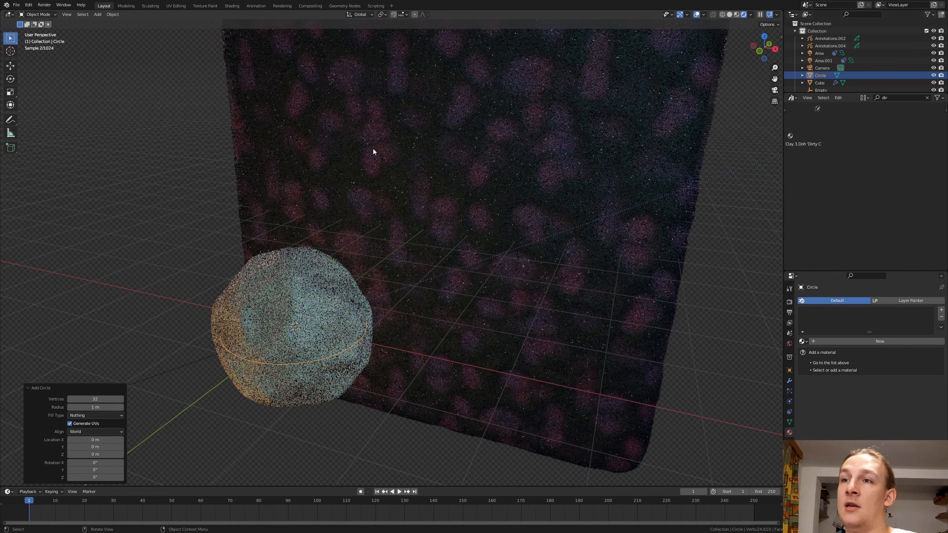
pyautogui.press('s')
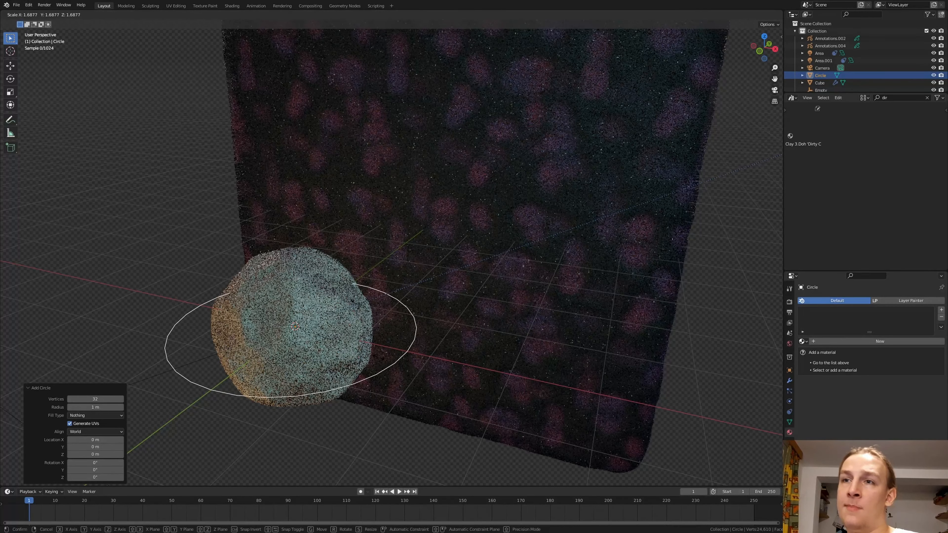
pyautogui.click(380, 357)
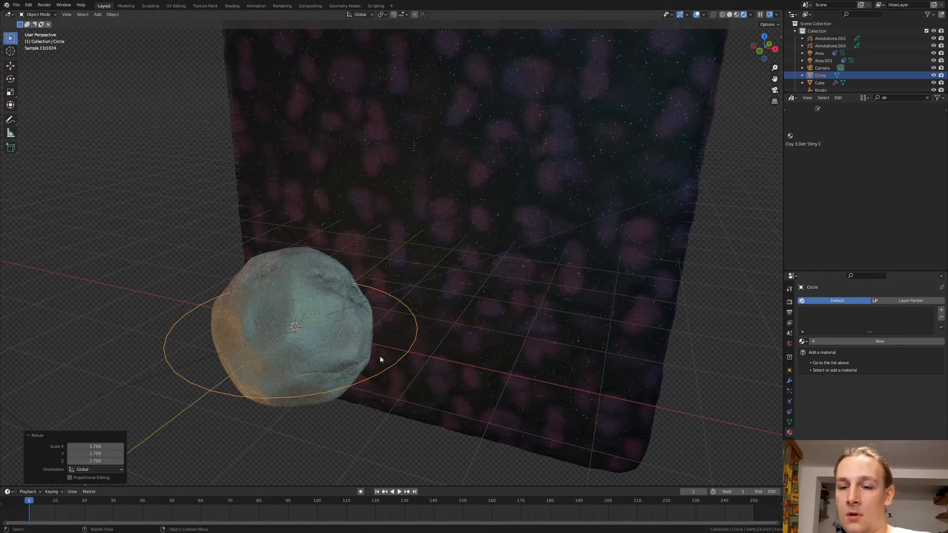
# Give the circle a Skin modifier followed by a Subdivision modifier with viewport level 3.
pyautogui.click(789, 380)
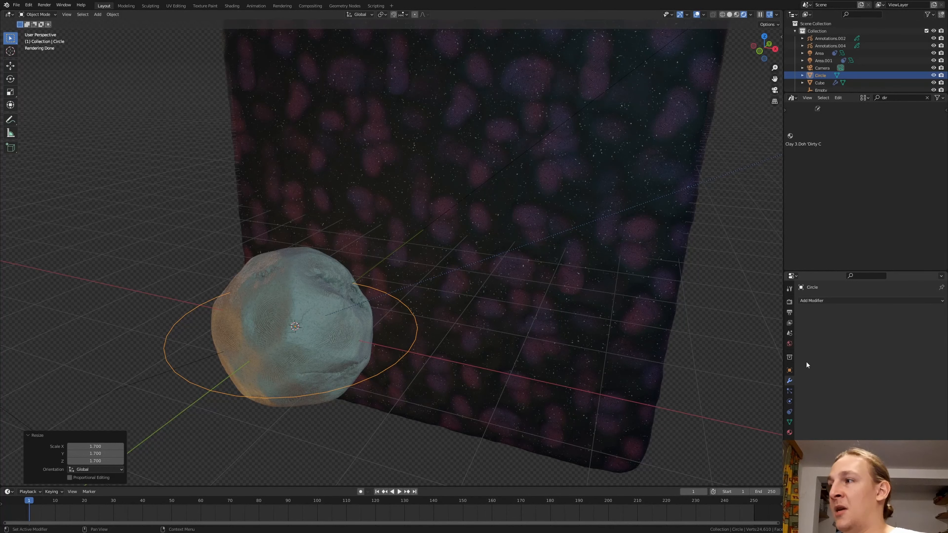
pyautogui.click(837, 300)
pyautogui.click(808, 419)
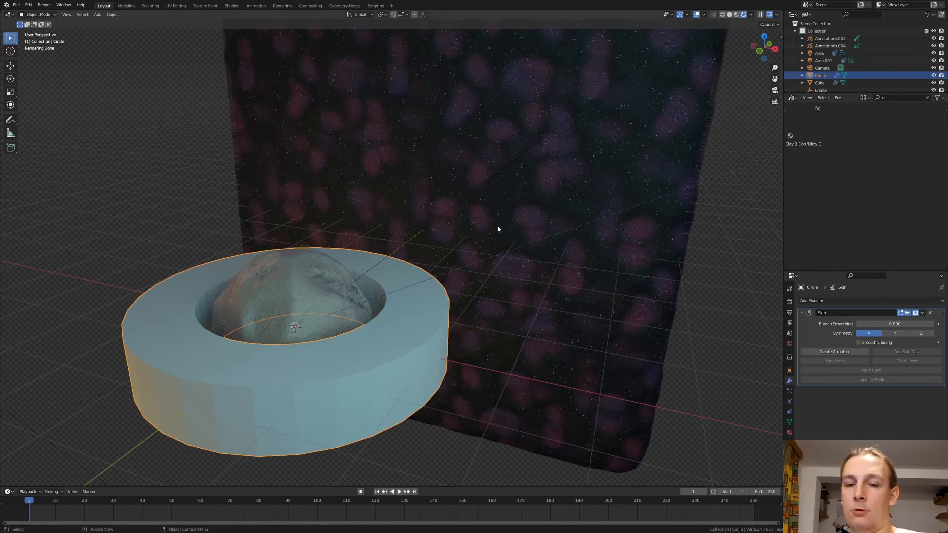
pyautogui.hotkey('ctrl', '3')
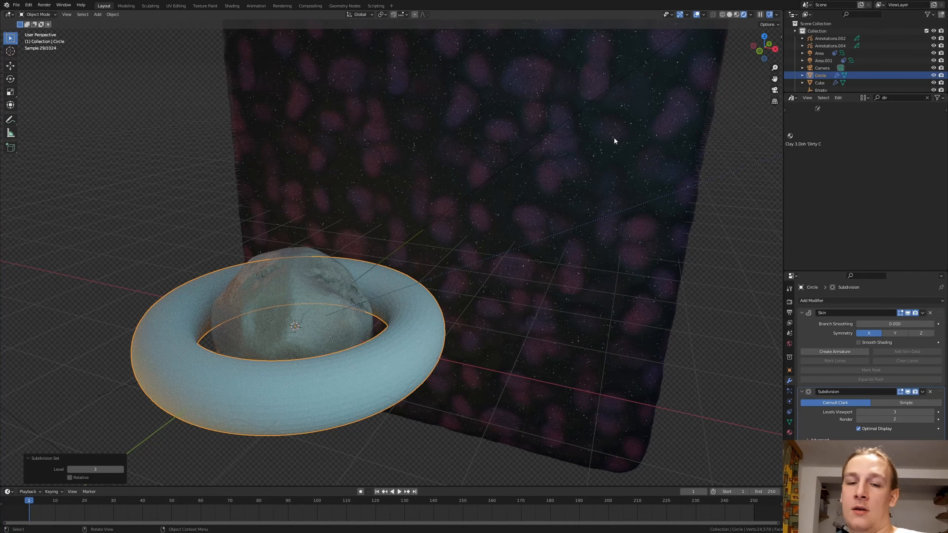
# Shrink the skin radius of all the circle's vertices in Edit Mode to about a quarter, making a thin ring.
pyautogui.press('Tab')
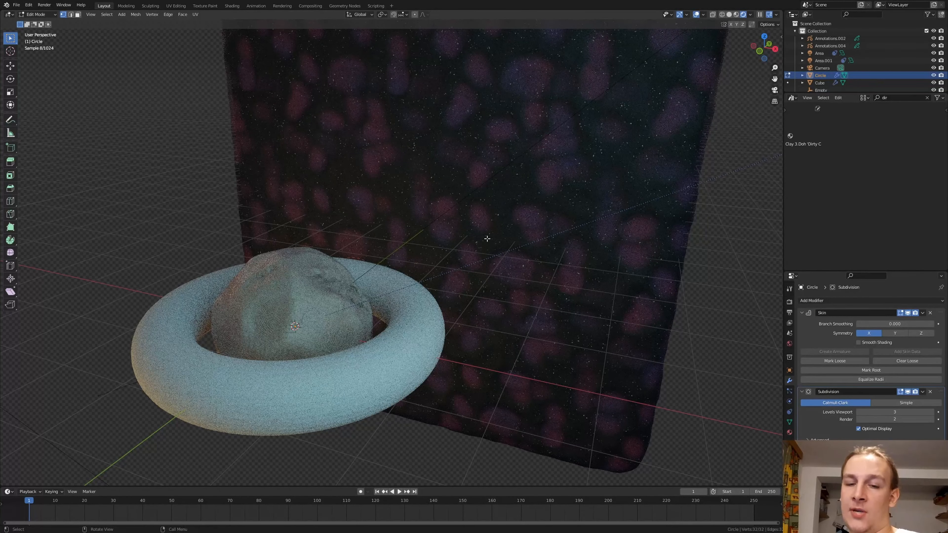
pyautogui.press('s')
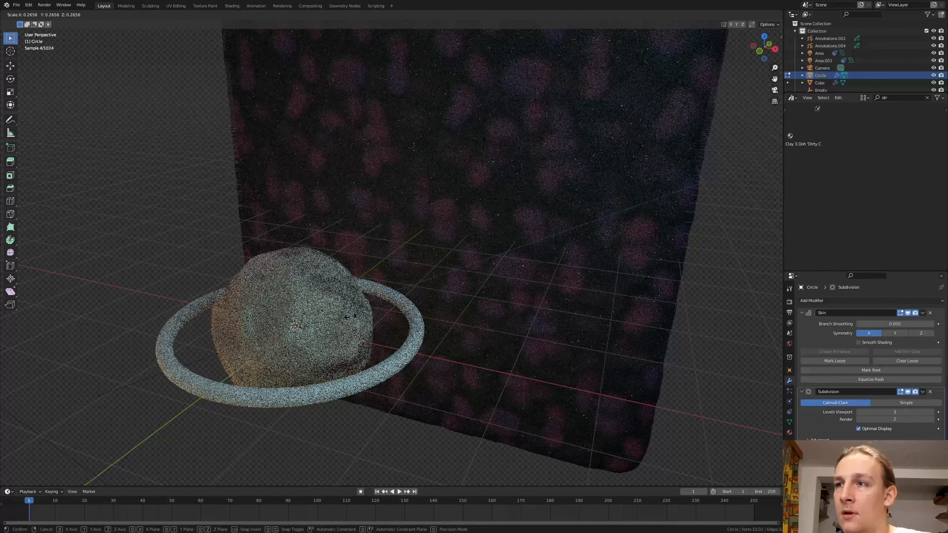
pyautogui.click(388, 340)
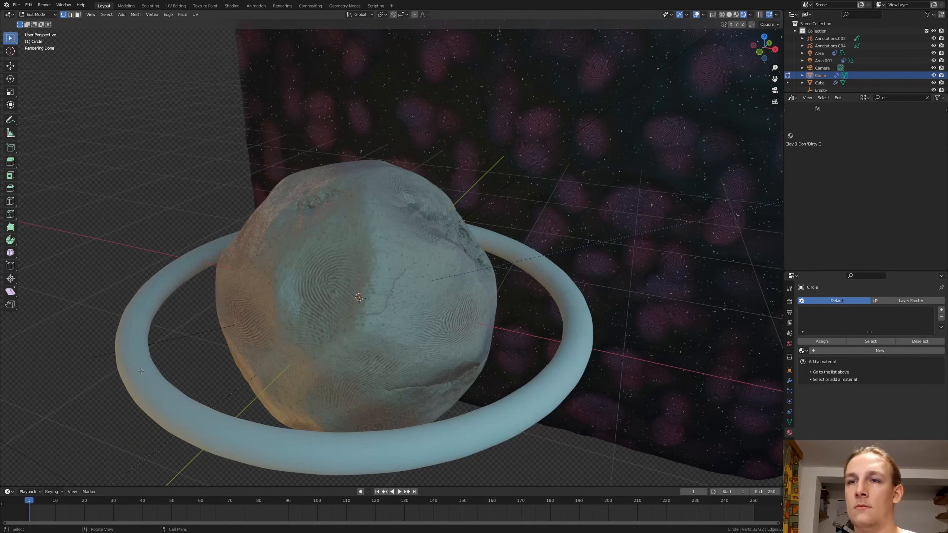
pyautogui.press('Tab')
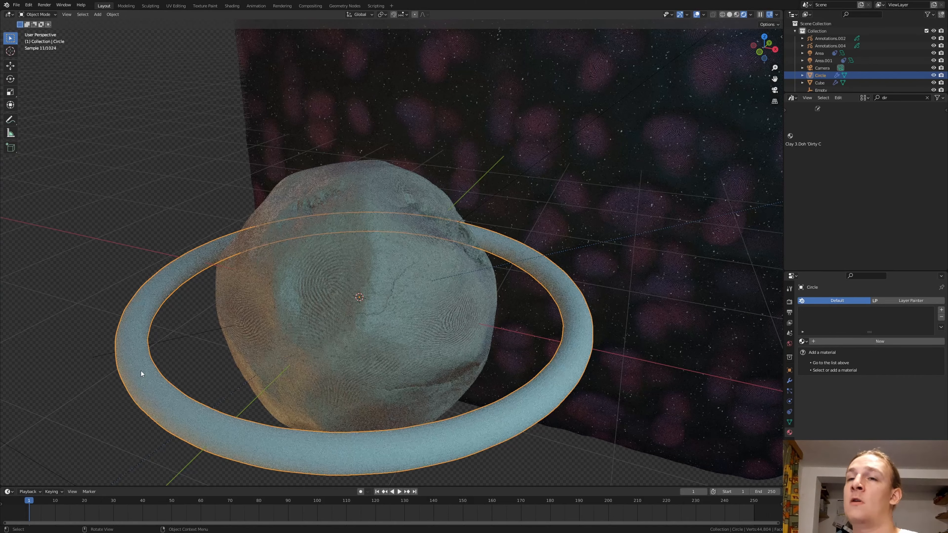
# Shade both the ring and the ico sphere smooth, leaving both selected with the sphere active.
pyautogui.rightClick(140, 370)
pyautogui.click(141, 371)
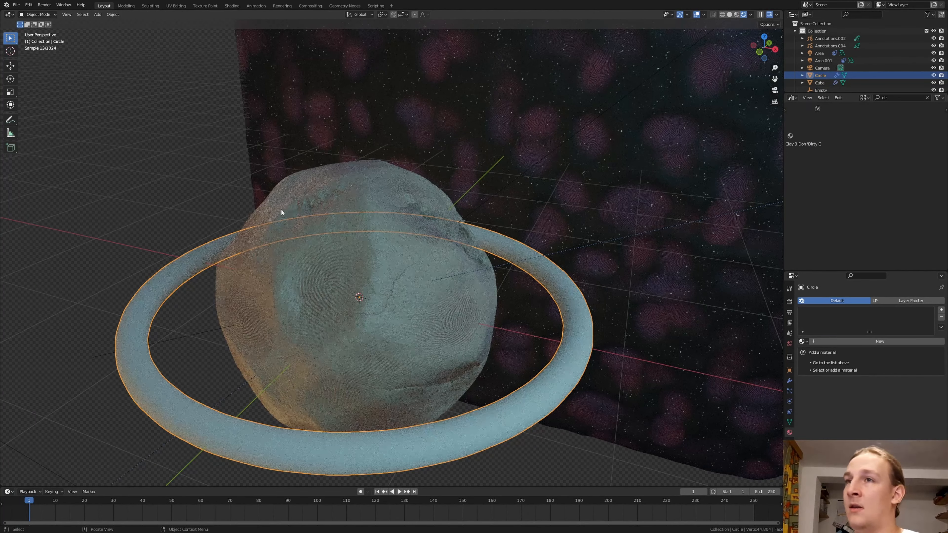
pyautogui.keyDown('shift'); pyautogui.click(346, 243); pyautogui.keyUp('shift')
pyautogui.rightClick(357, 239)
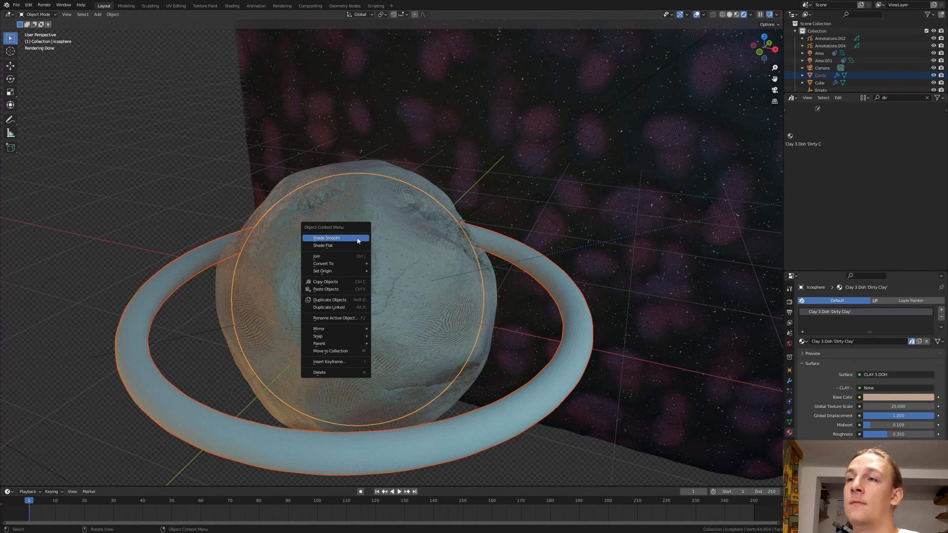
pyautogui.click(357, 239)
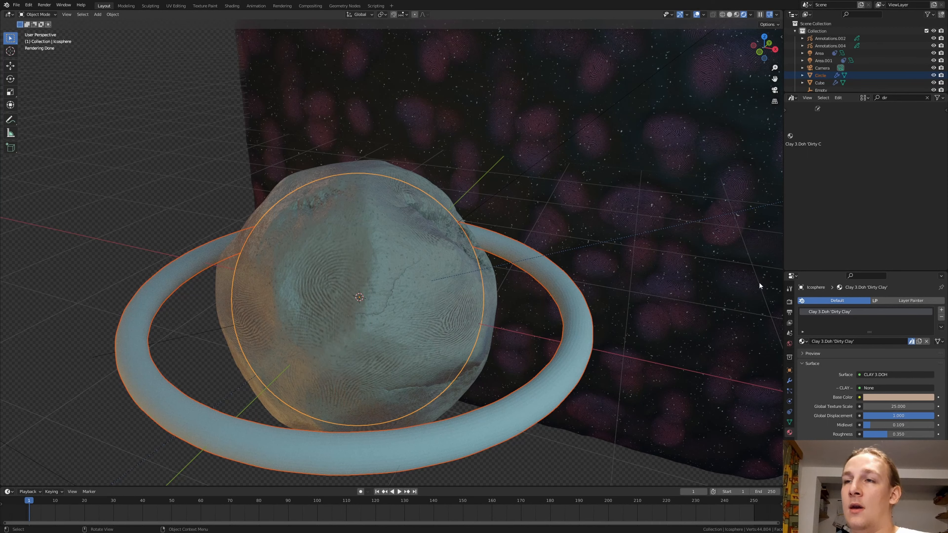
# Link the sphere's 'Dirty Clay' material to the ring and select only the ring.
pyautogui.hotkey('ctrl', 'l')
pyautogui.click(343, 291)
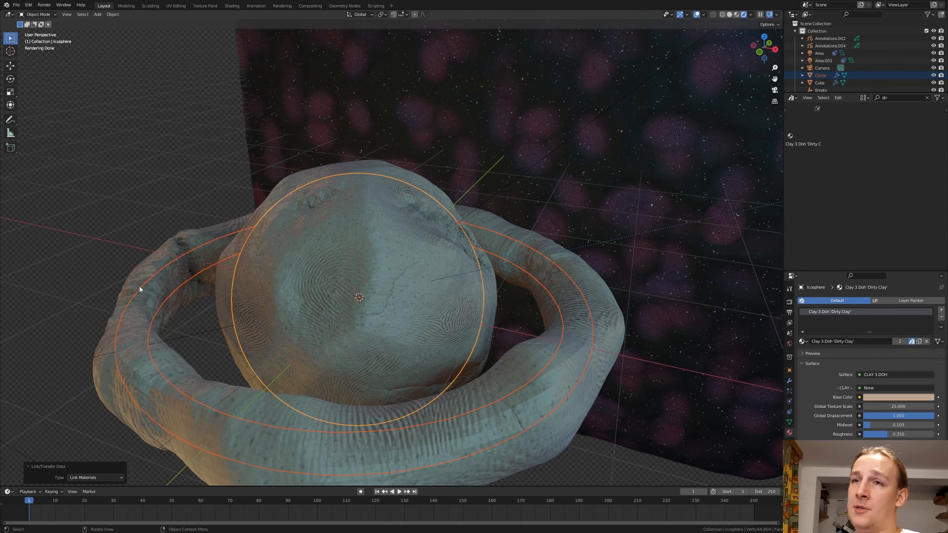
pyautogui.click(161, 274)
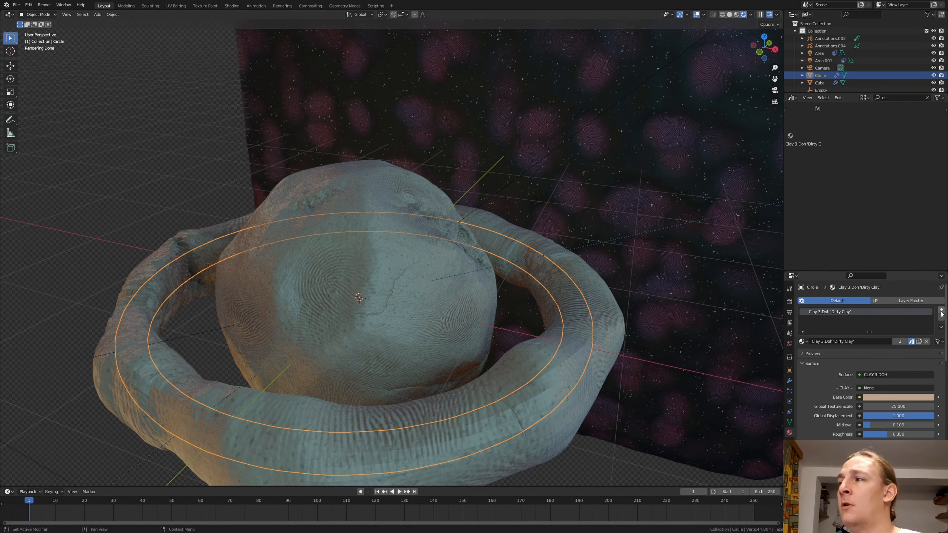
# Make the ring's 'Dirty Clay' material a separate copy and set its Global Displacement to 0.25.
pyautogui.click(919, 342)
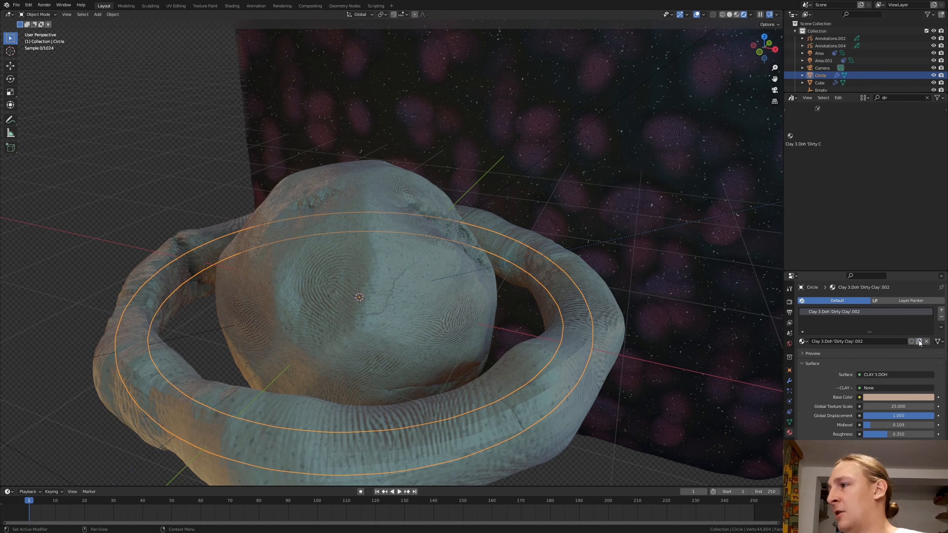
pyautogui.click(900, 417)
pyautogui.press('BackSpace')
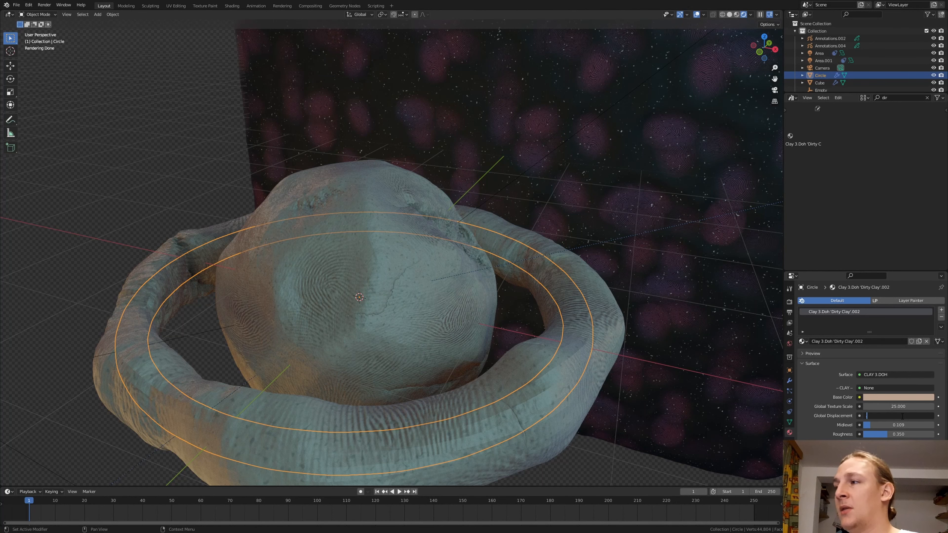
pyautogui.write('0.25')
pyautogui.press('Return')
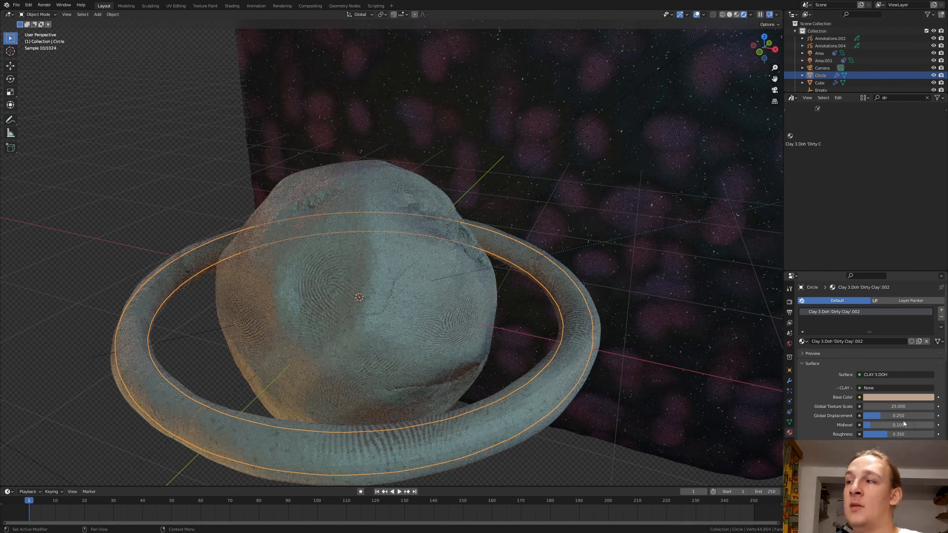
# Apply the ring's Skin modifier, keeping the Subdivision modifier, and shade the ring smooth.
pyautogui.keyDown('shift'); pyautogui.moveTo(523, 371); pyautogui.dragTo(602, 378, button='middle'); pyautogui.keyUp('shift')
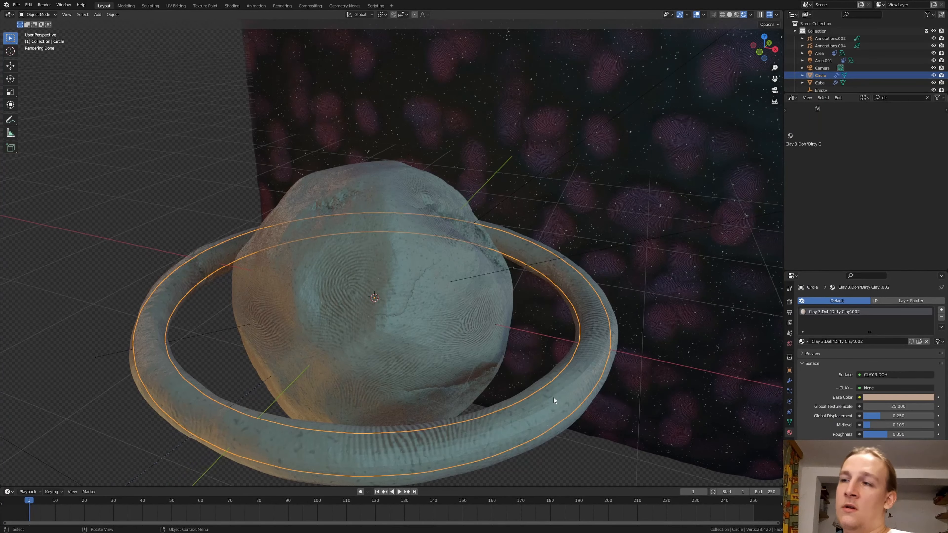
pyautogui.scroll(6, 554, 401)
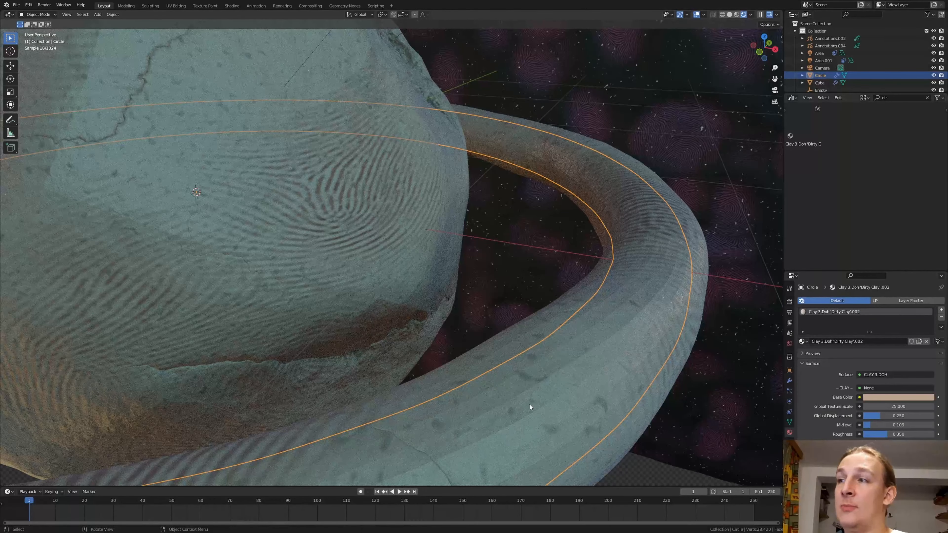
pyautogui.scroll(-8, 641, 387)
pyautogui.scroll(7, 658, 406)
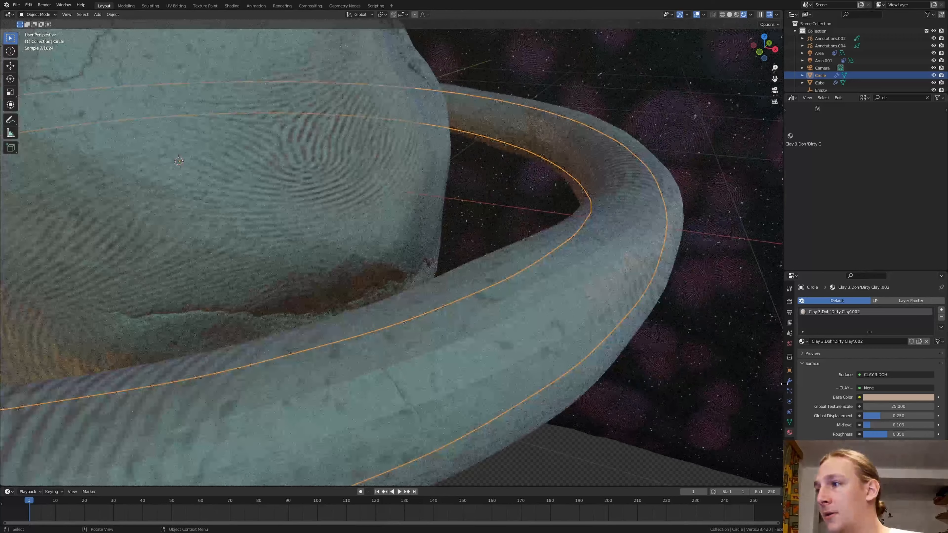
pyautogui.click(790, 380)
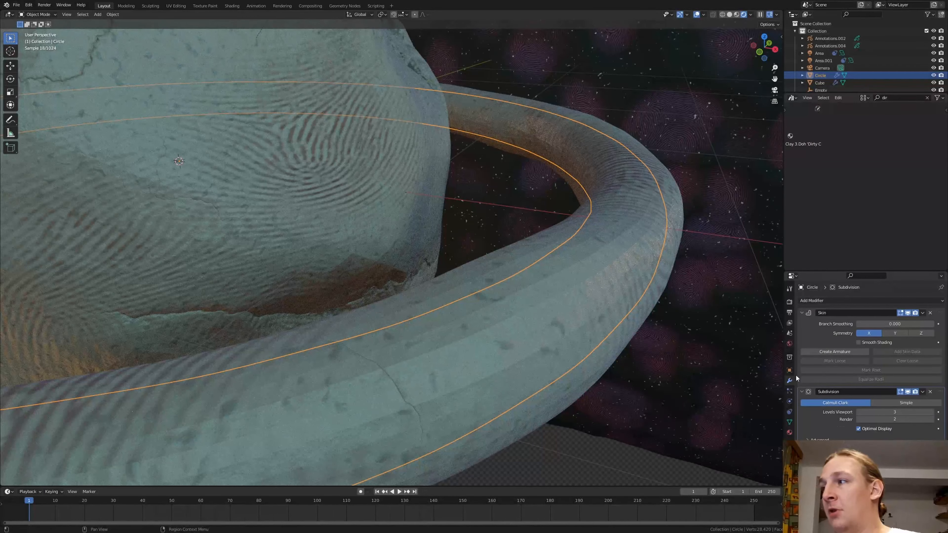
pyautogui.click(923, 314)
pyautogui.click(915, 321)
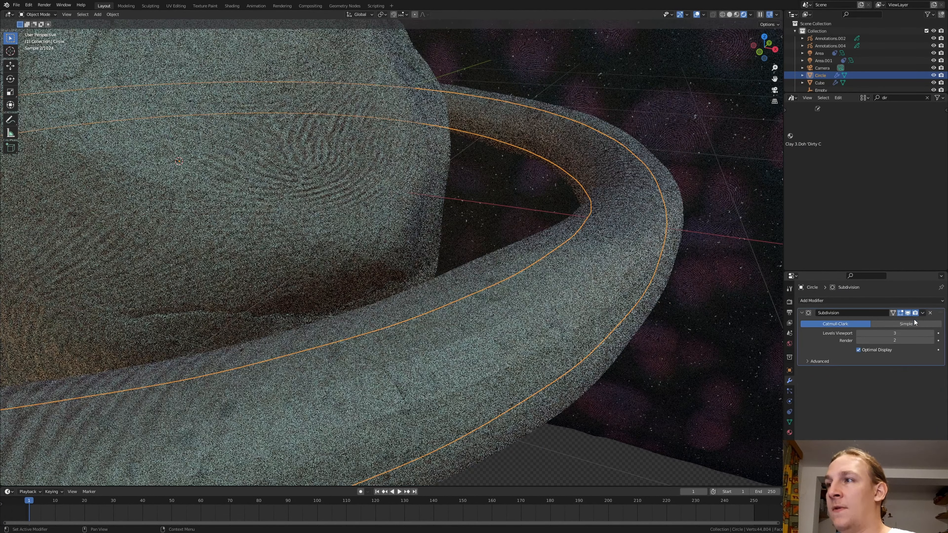
pyautogui.rightClick(538, 334)
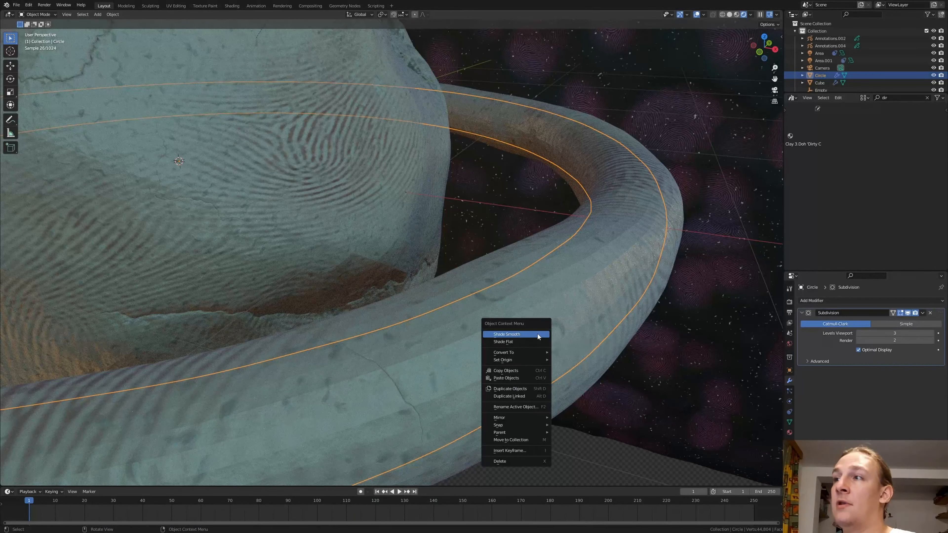
pyautogui.click(538, 335)
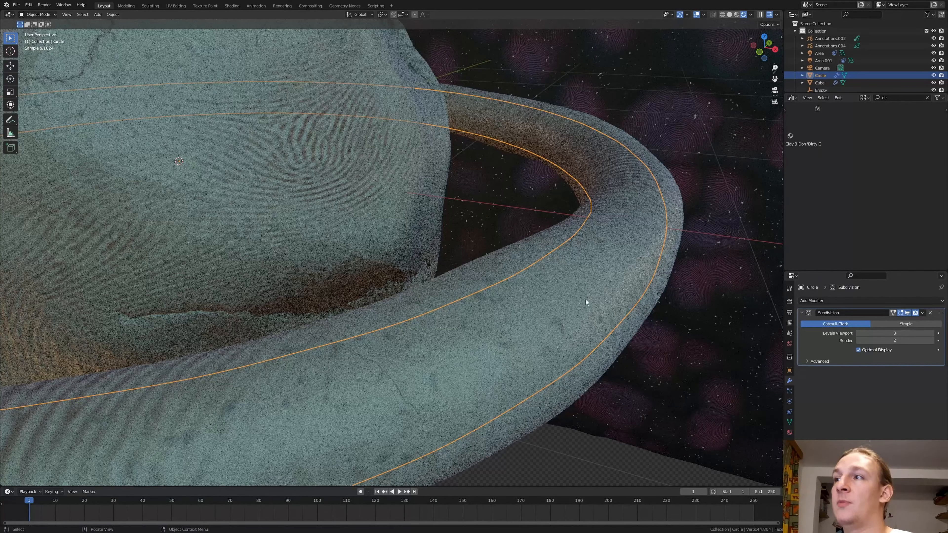
# Select the ico sphere and rename it "Planet".
pyautogui.click(487, 353)
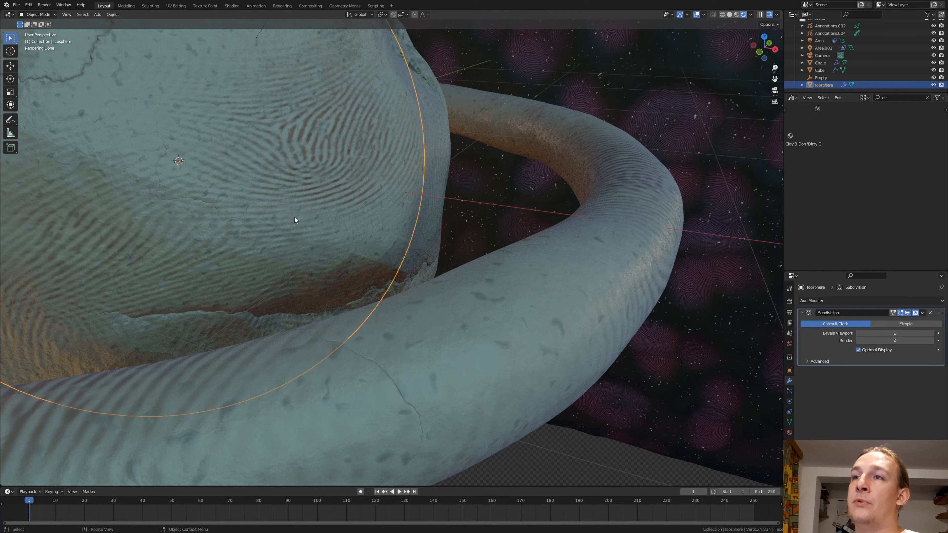
pyautogui.rightClick(317, 200)
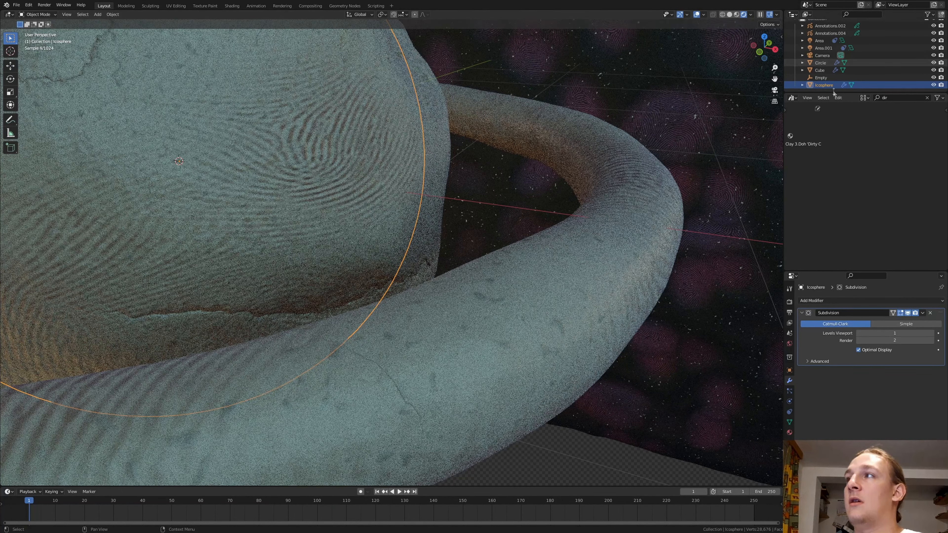
pyautogui.doubleClick(829, 85)
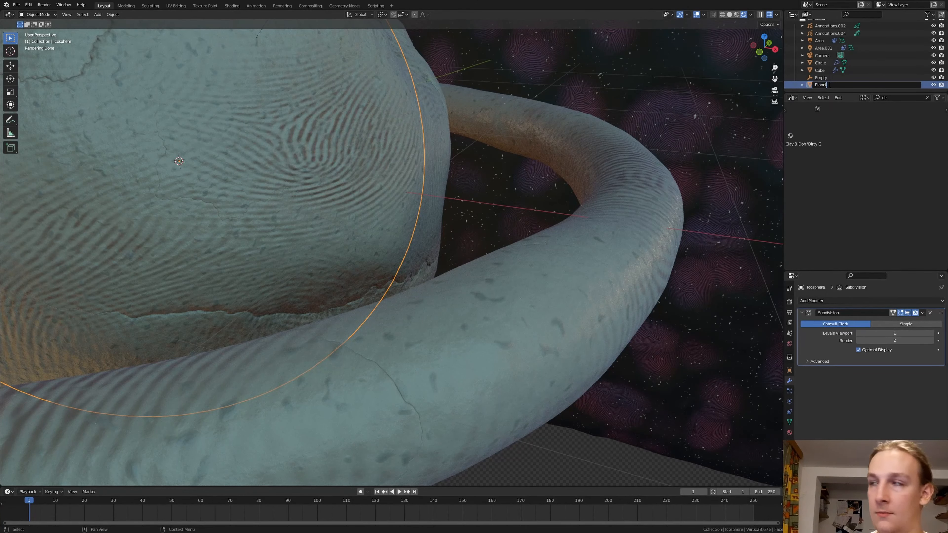
pyautogui.press('Return')
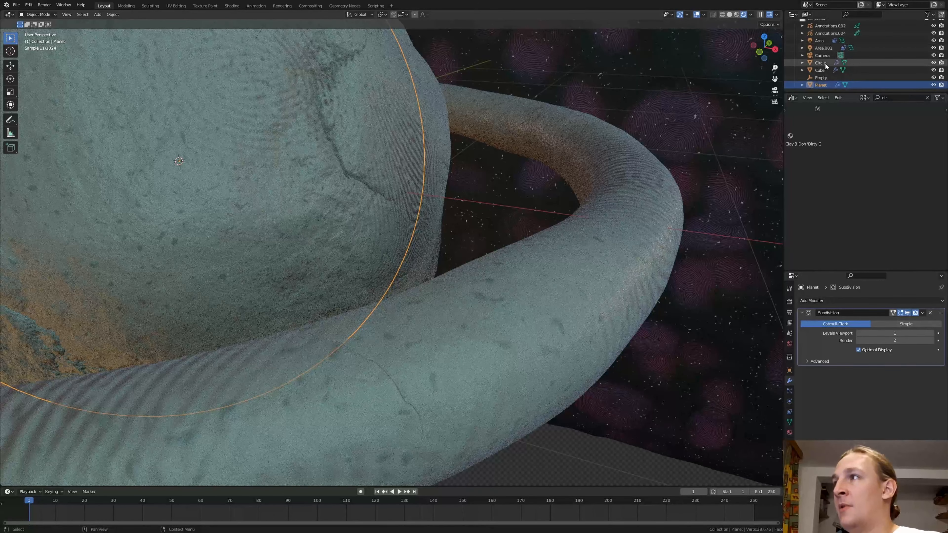
# Rename the ring's Circle object as "Panet_ring".
pyautogui.click(825, 62)
pyautogui.doubleClick(825, 64)
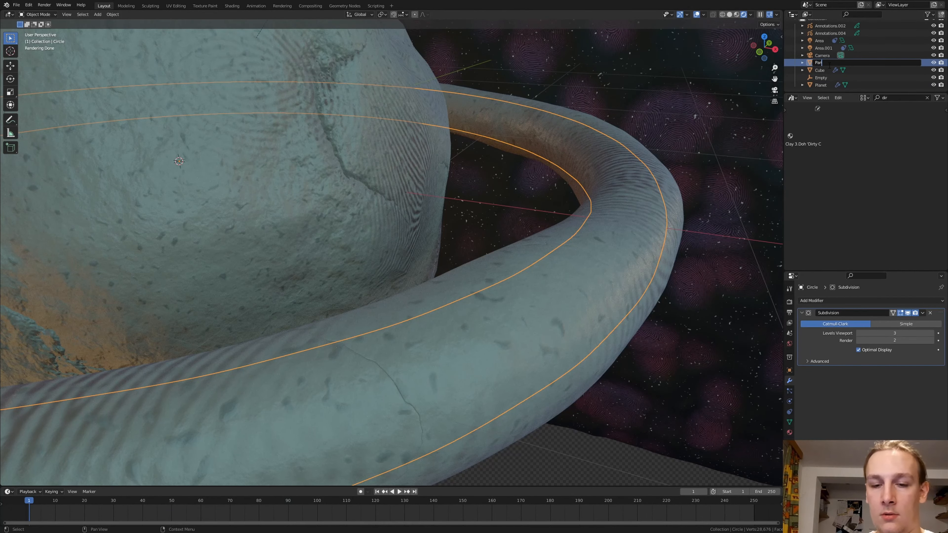
pyautogui.write('Panet_rin')
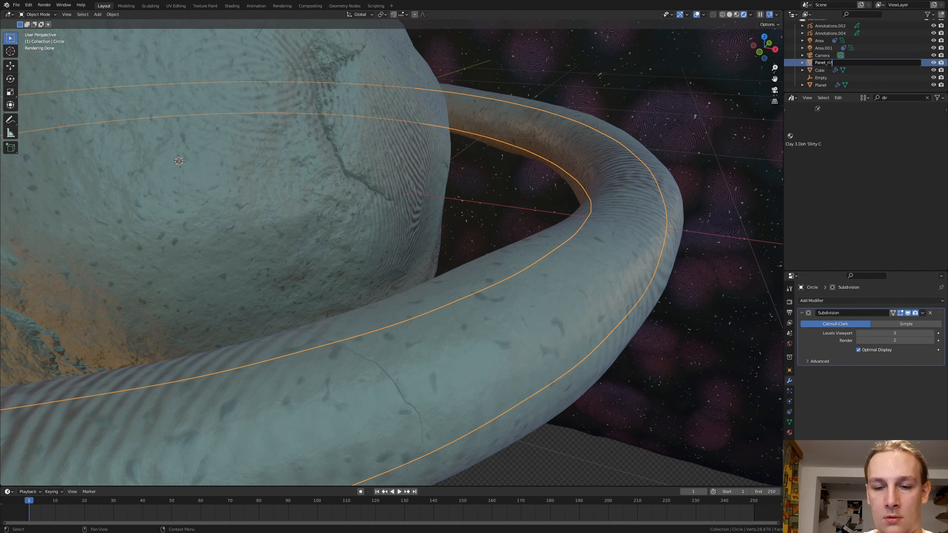
pyautogui.write('g')
pyautogui.press('Return')
# Rename the Empty object as "Ligth_Focus".
pyautogui.click(825, 70)
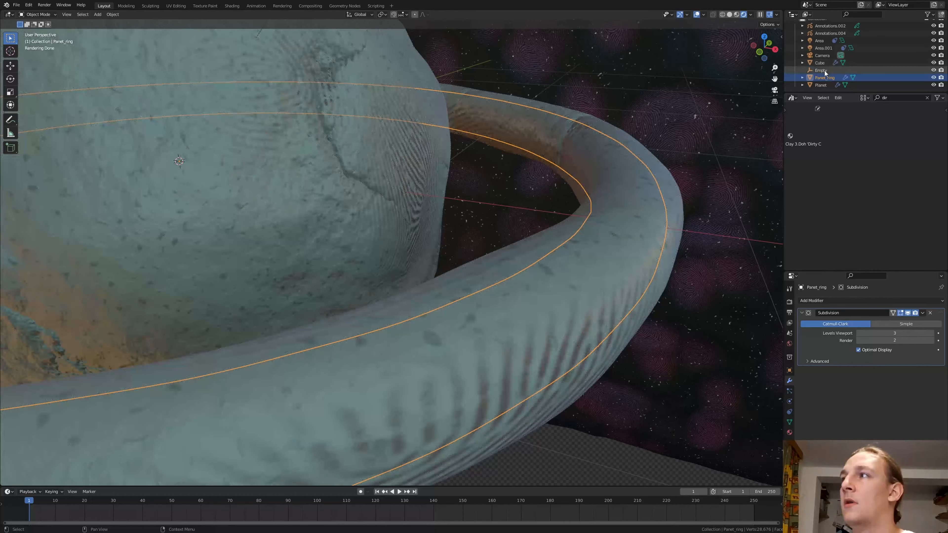
pyautogui.doubleClick(825, 70)
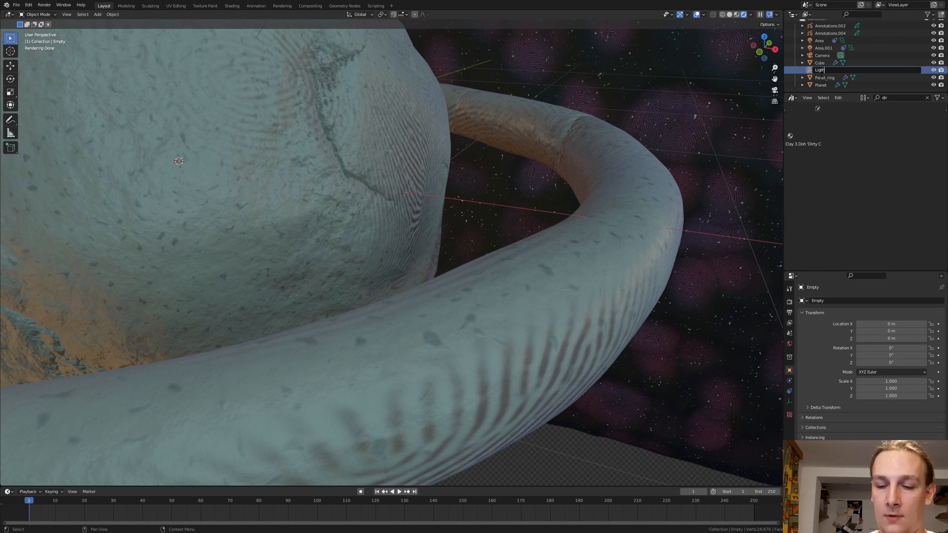
pyautogui.write('Ligth_Focus')
pyautogui.press('Return')
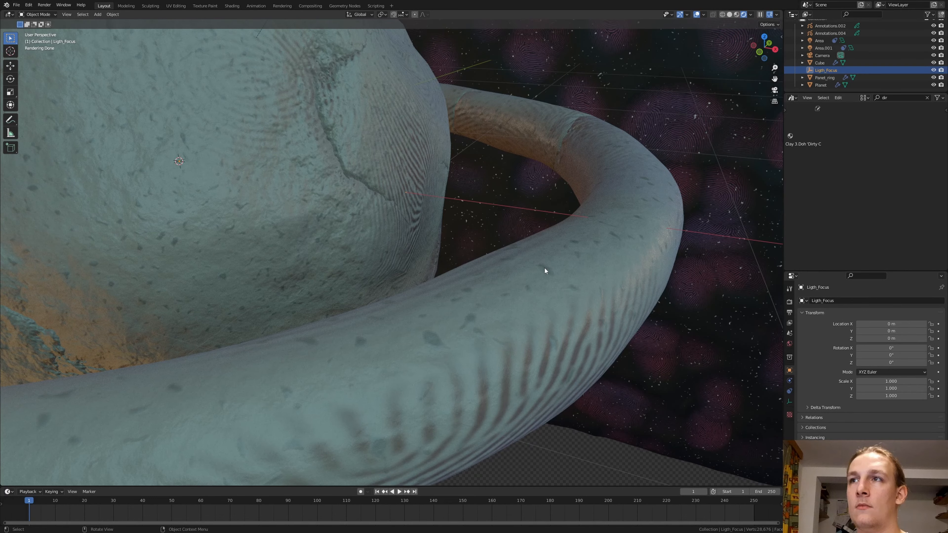
# Duplicate the planet, place the copy beside it near the ring and scale the copy to about 0.238.
pyautogui.click(283, 166)
pyautogui.scroll(-10, 283, 167)
pyautogui.scroll(5, 276, 158)
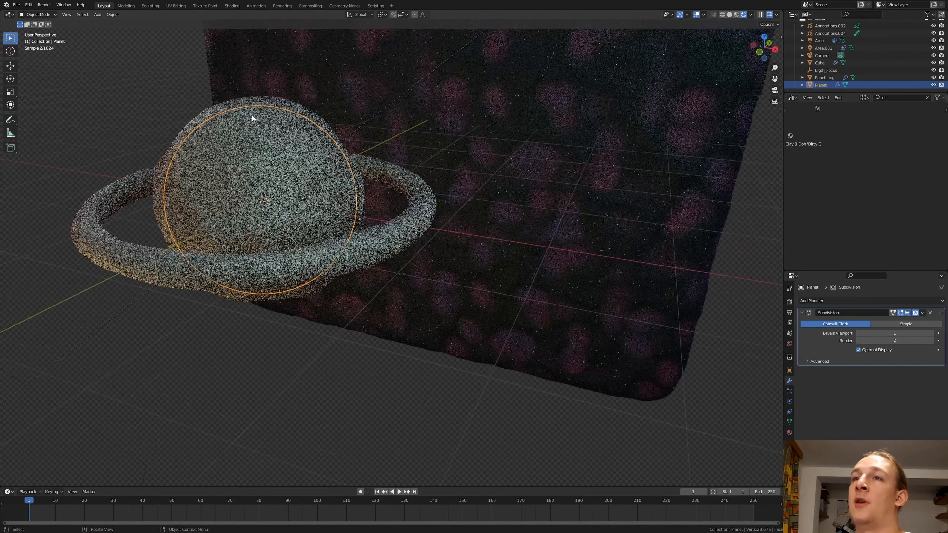
pyautogui.moveTo(252, 116); pyautogui.dragTo(253, 140, button='middle')
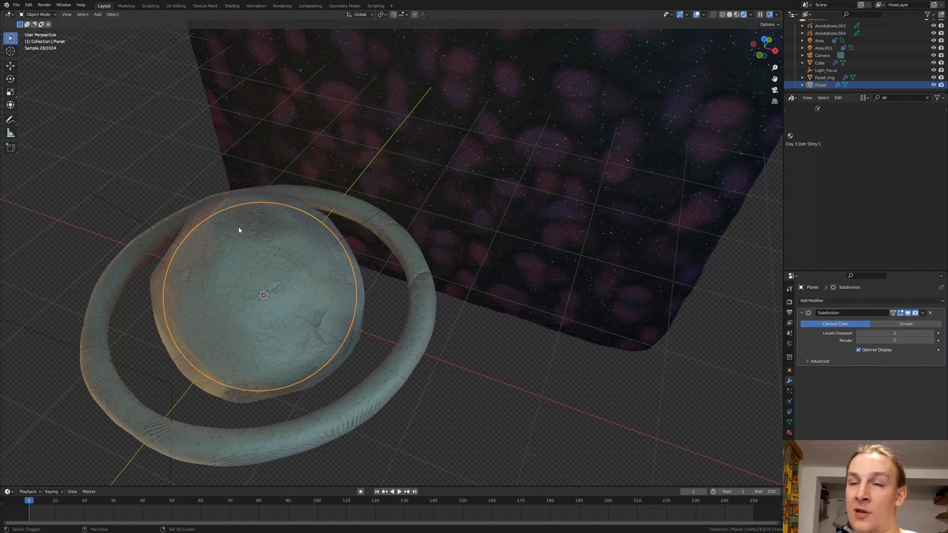
pyautogui.hotkey('shift', 'd')
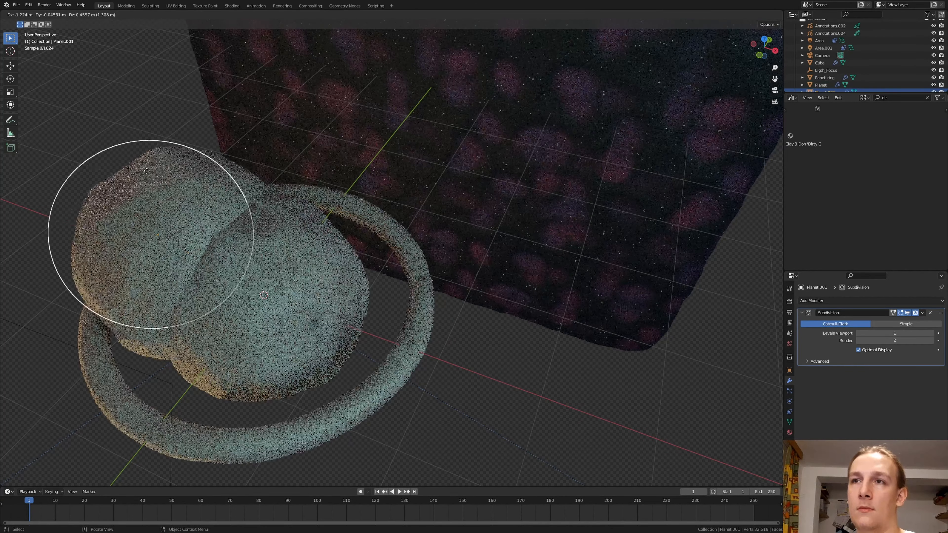
pyautogui.click(92, 137)
pyautogui.press('s')
pyautogui.click(163, 204)
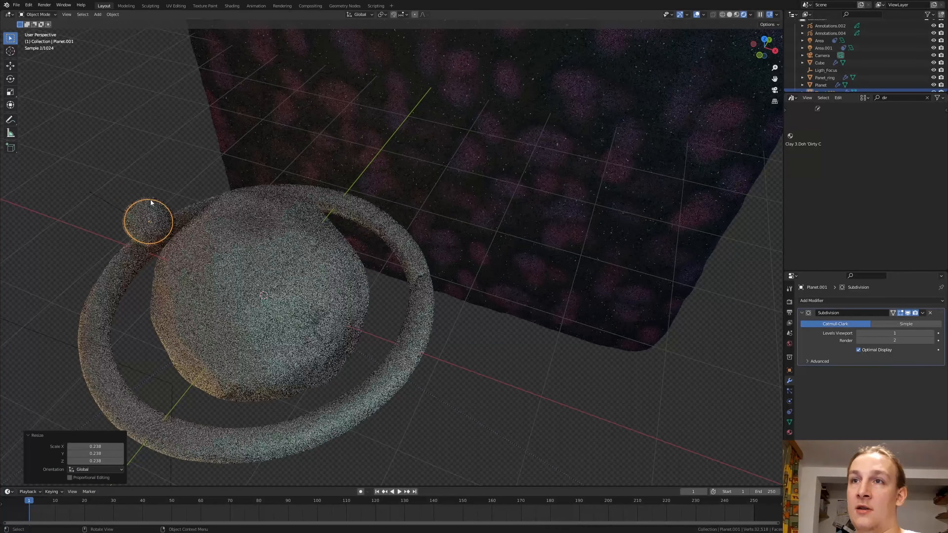
# In solid shading, shrink the small sphere by a further factor of about 0.556 and reposition it near the ring.
pyautogui.click(729, 15)
pyautogui.moveTo(240, 308); pyautogui.dragTo(266, 263, button='middle')
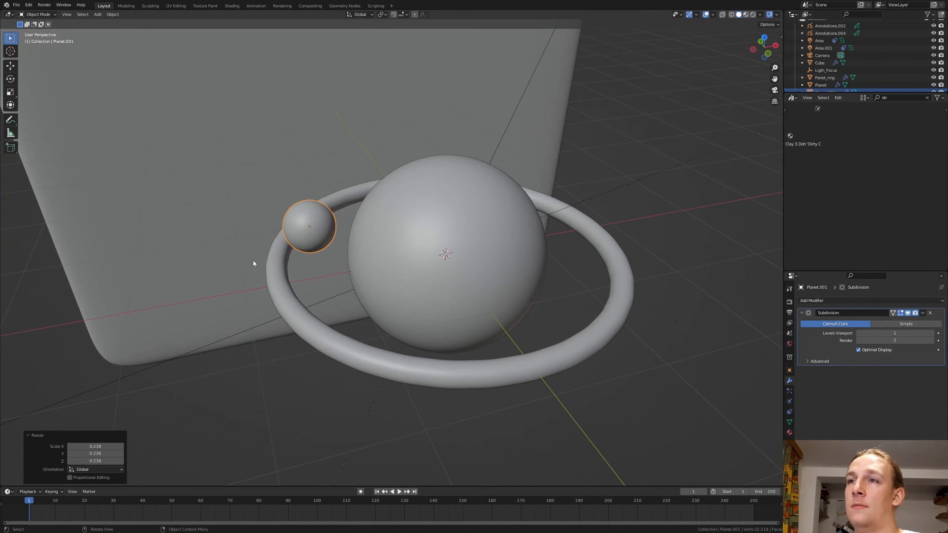
pyautogui.scroll(5, 265, 263)
pyautogui.press('s')
pyautogui.click(438, 246)
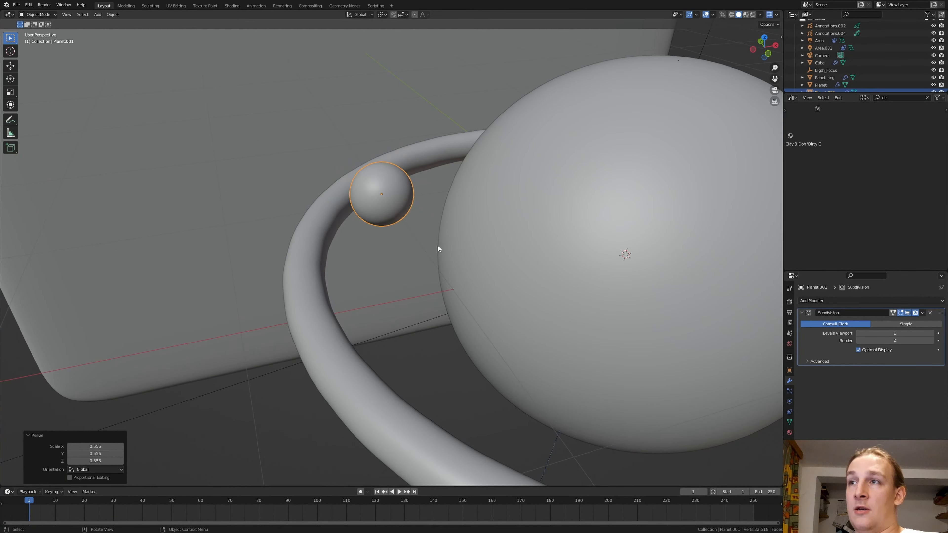
pyautogui.press('g')
pyautogui.click(370, 273)
pyautogui.scroll(-4, 373, 270)
pyautogui.moveTo(373, 271)
pyautogui.mouseDown(button='middle')
pyautogui.moveTo(387, 281)
pyautogui.moveTo(384, 271)
pyautogui.mouseUp(button='middle')
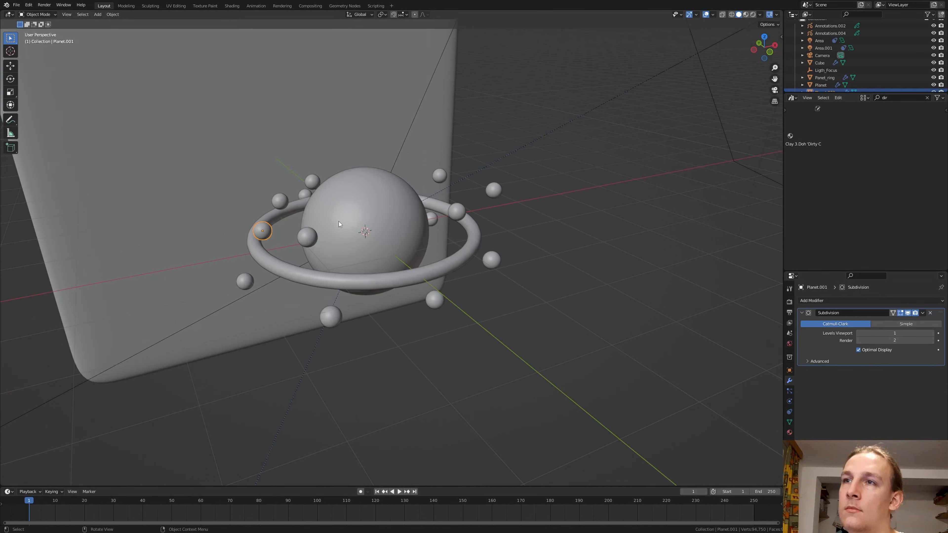
# In rendered shading, nudge the small sphere overlapping the ring by about 0.03 m on X and Y and 0.11 m on Z.
pyautogui.moveTo(339, 221); pyautogui.dragTo(255, 256, button='middle')
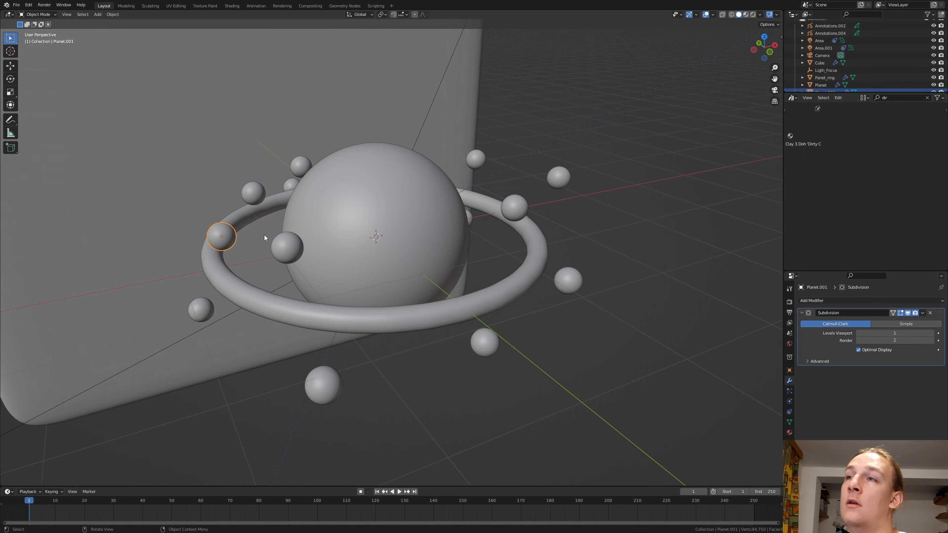
pyautogui.click(754, 15)
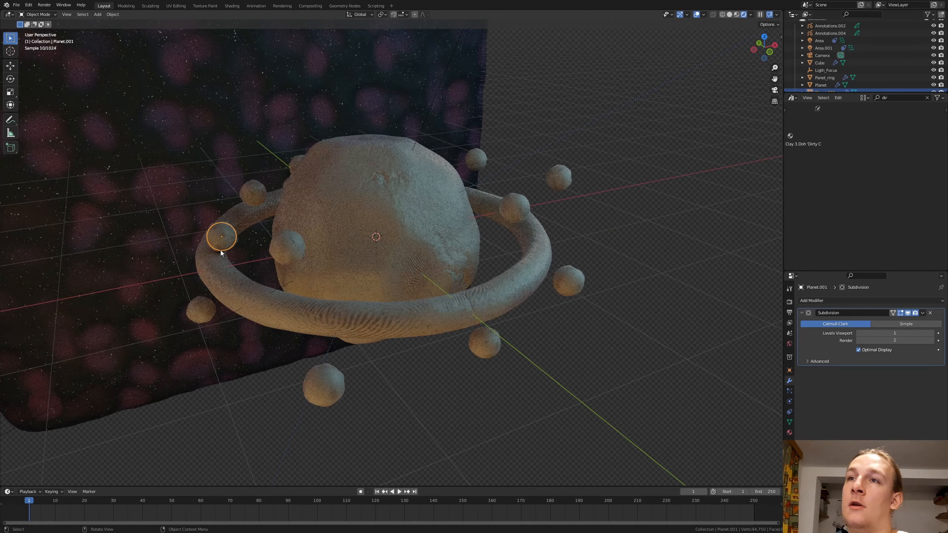
pyautogui.moveTo(238, 239); pyautogui.dragTo(257, 266, button='middle')
pyautogui.scroll(4, 220, 261)
pyautogui.scroll(2, 257, 265)
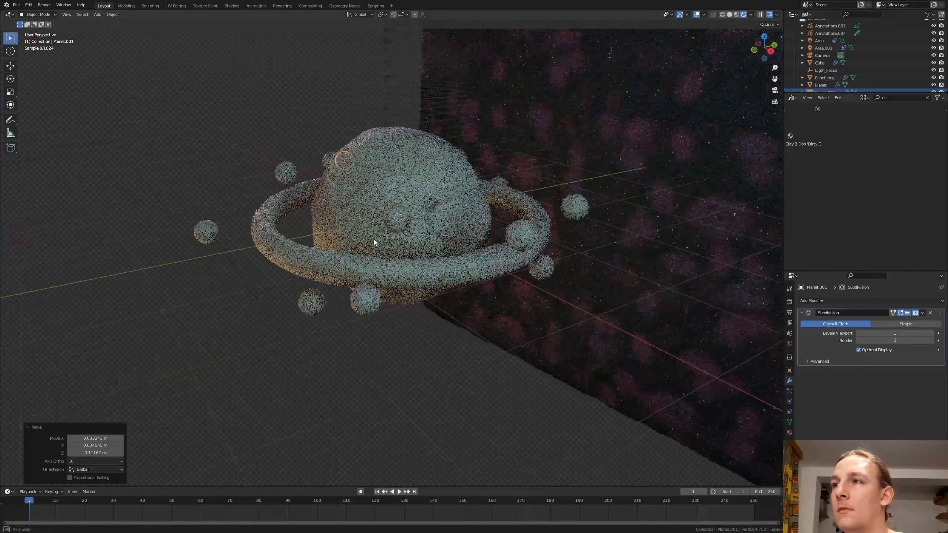
# Parent all the small spheres around the planet to the ring with the Object option, using the ring as active object.
pyautogui.moveTo(374, 239); pyautogui.dragTo(358, 227, button='middle')
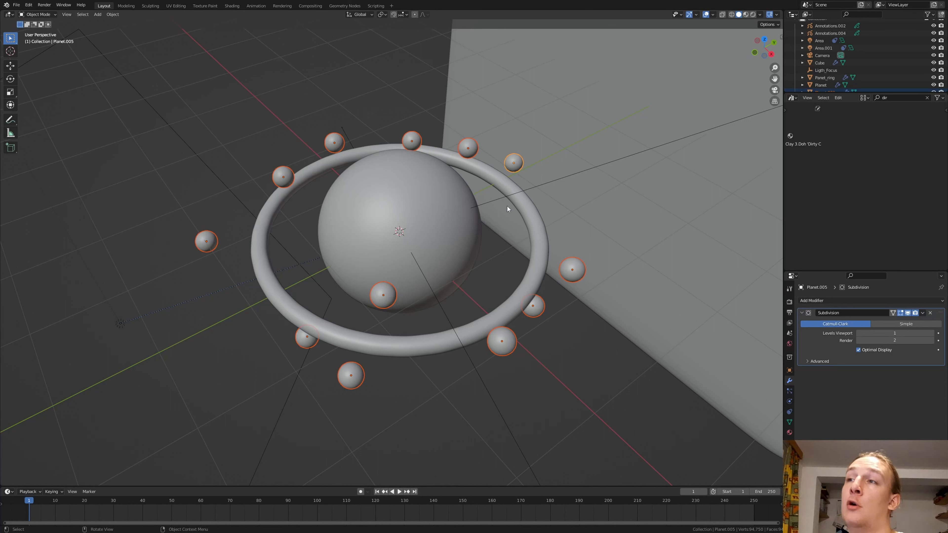
pyautogui.keyDown('shift'); pyautogui.click(410, 347); pyautogui.keyUp('shift')
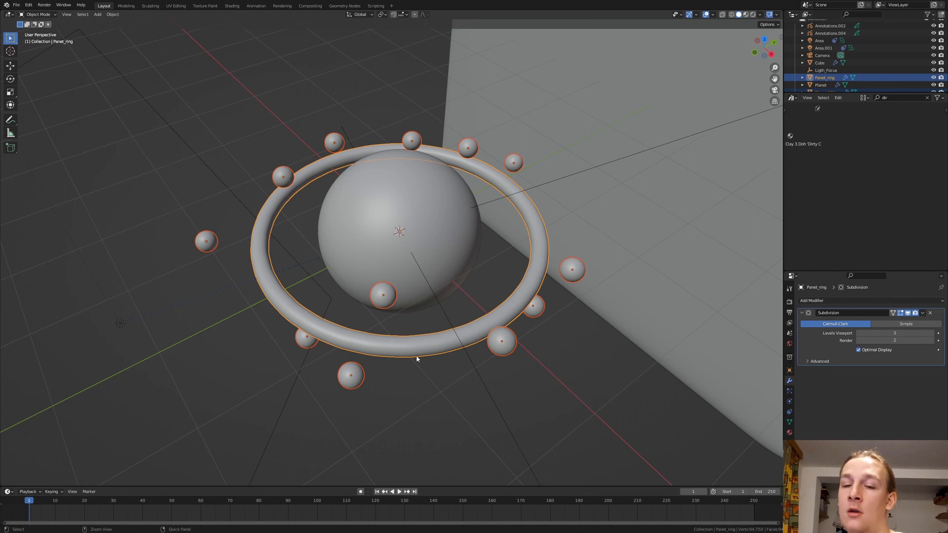
pyautogui.hotkey('ctrl', 'p')
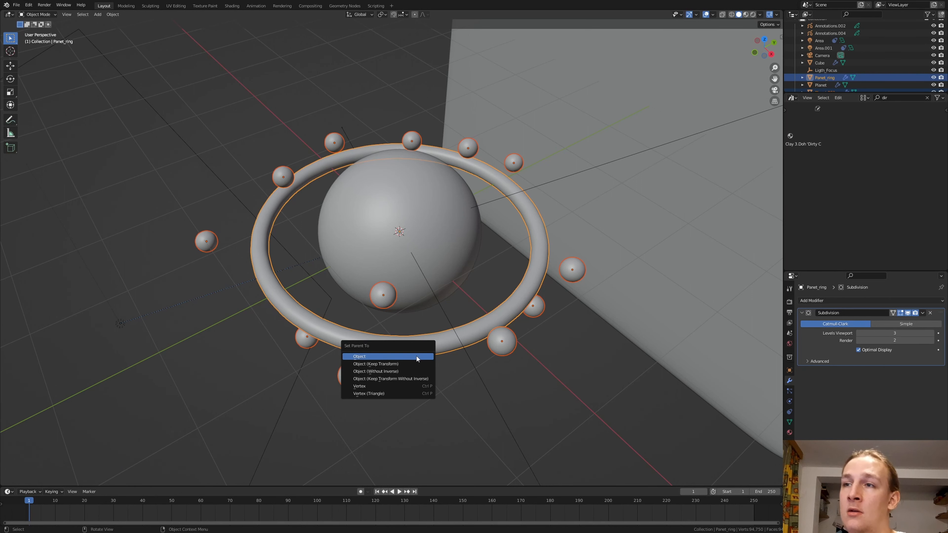
pyautogui.click(416, 356)
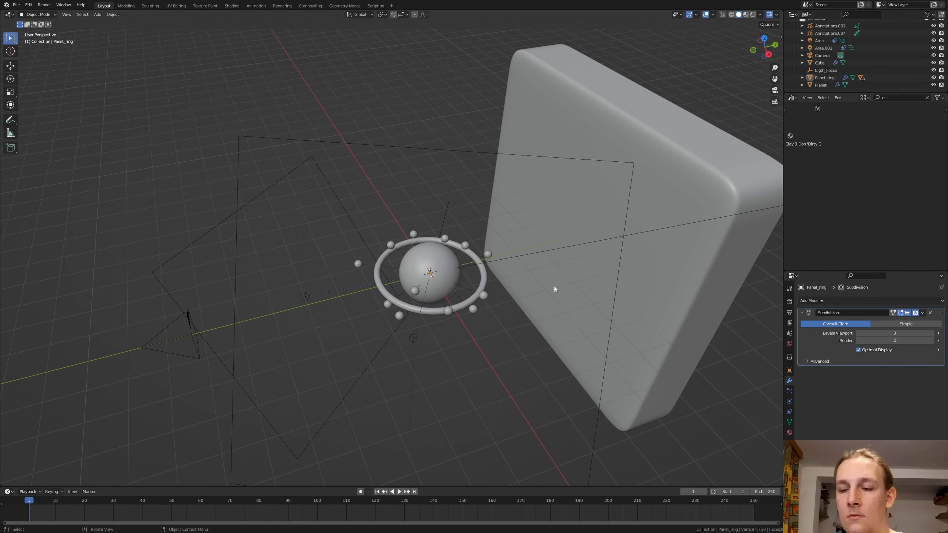
# From the camera view, tilt the ring and its parented spheres with a trackball rotation of about 40° and 37°.
pyautogui.press('KP_0')
pyautogui.click(476, 262)
pyautogui.press('r')
pyautogui.press('r')
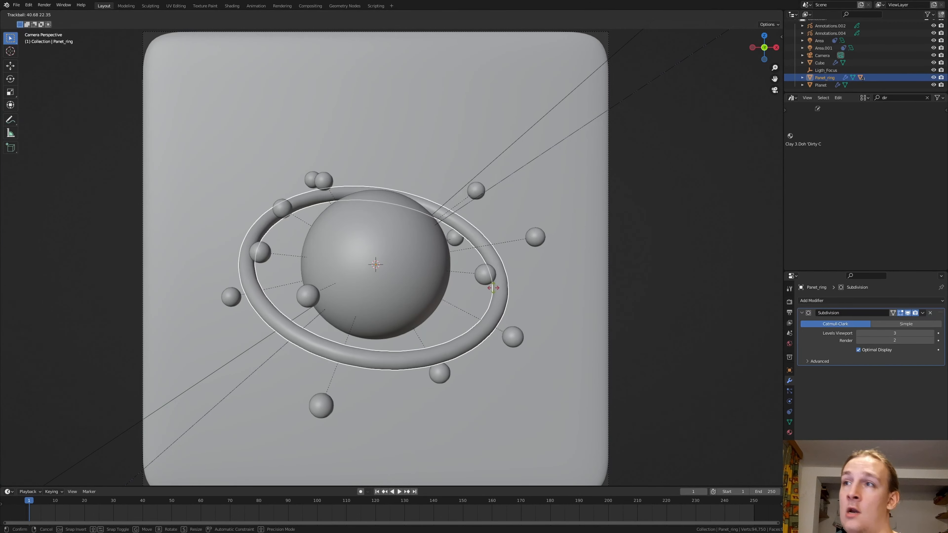
pyautogui.click(502, 287)
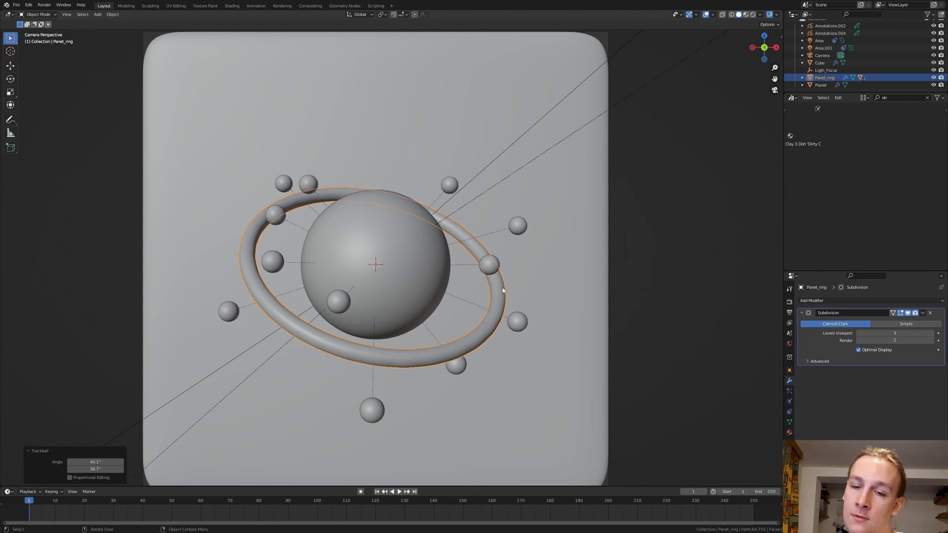
# Scale the rounded backdrop block up by about 1.078 and apply its scale.
pyautogui.scroll(-2, 569, 127)
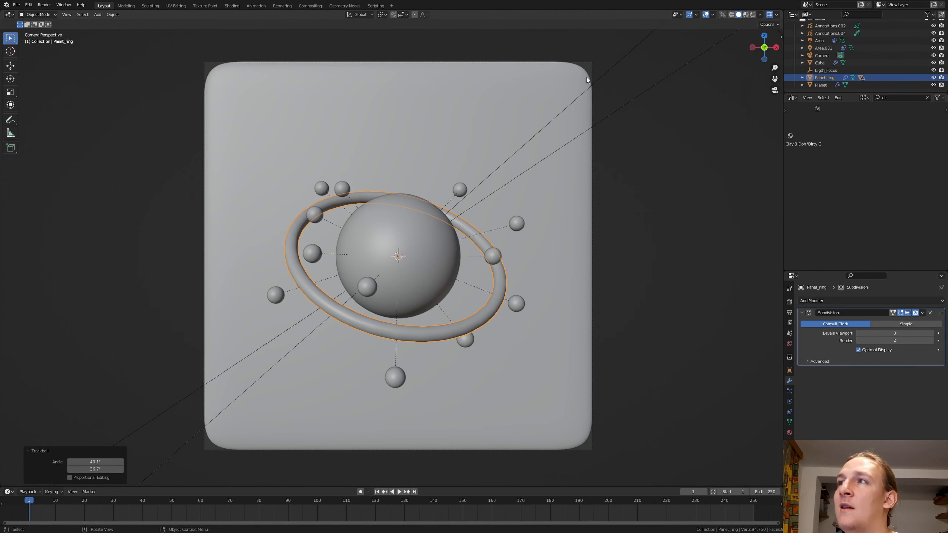
pyautogui.click(529, 85)
pyautogui.press('s')
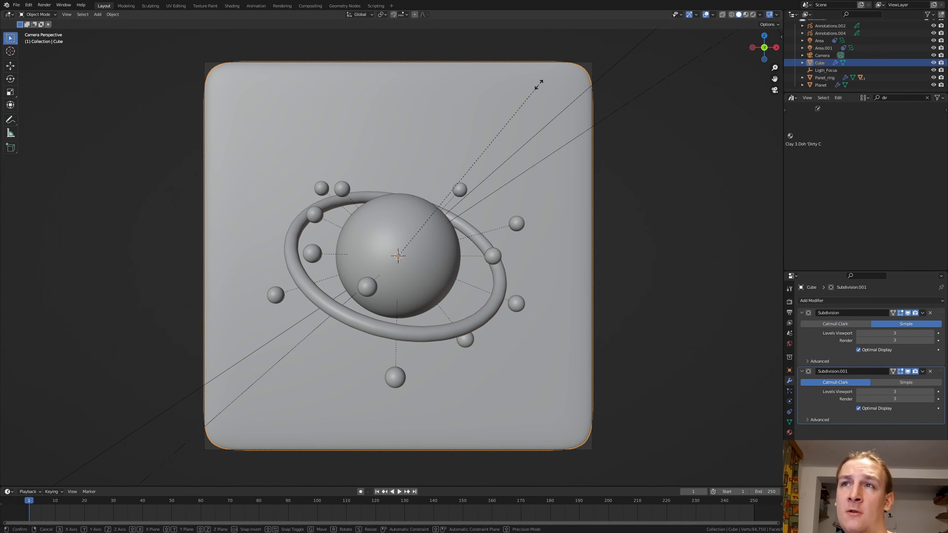
pyautogui.click(558, 78)
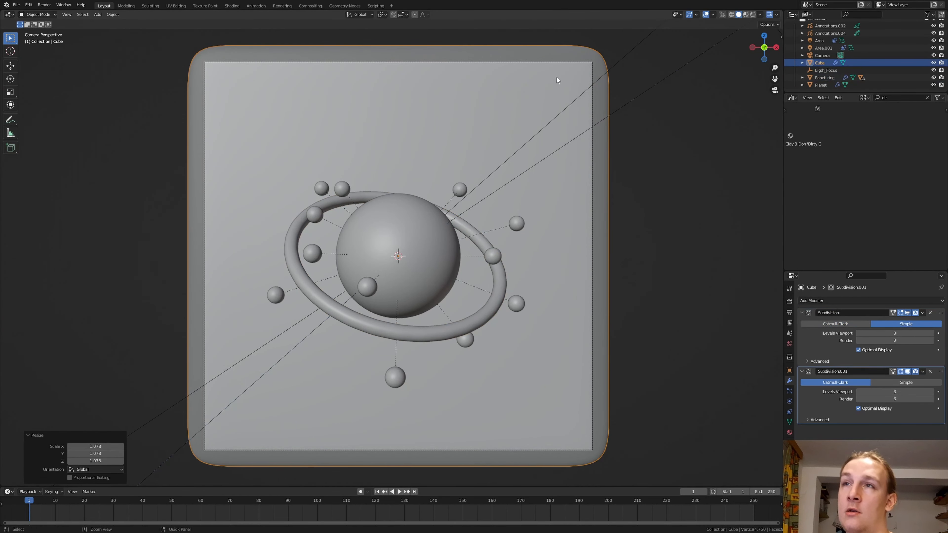
pyautogui.hotkey('ctrl', 'a')
pyautogui.click(546, 93)
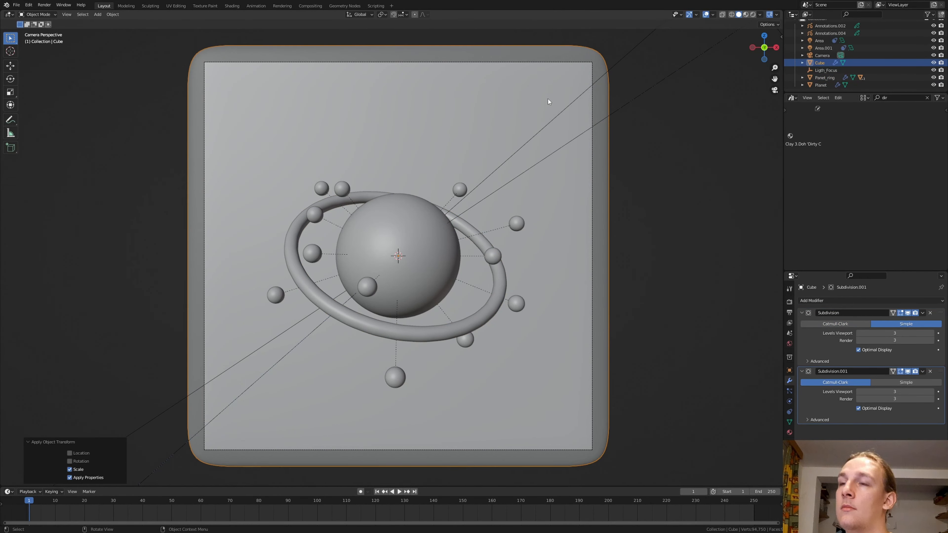
# Expand the ring's Delta Transform settings and transfer its 37.8° X rotation to the delta rotation.
pyautogui.click(486, 262)
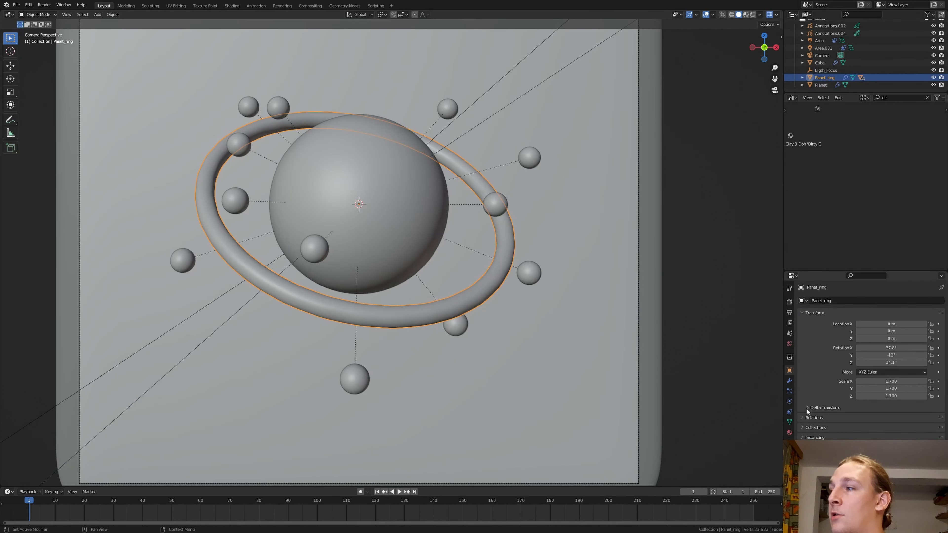
pyautogui.click(807, 408)
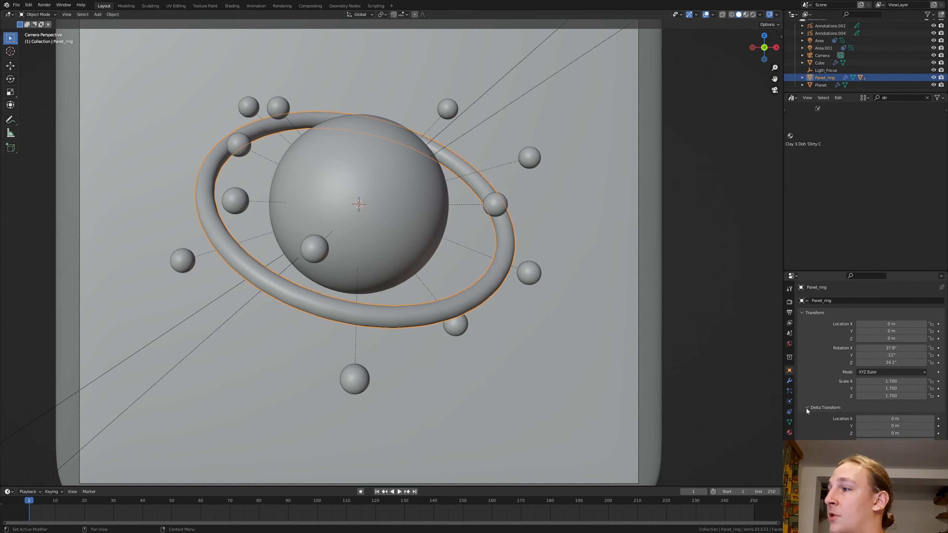
pyautogui.click(903, 348)
pyautogui.press('Return')
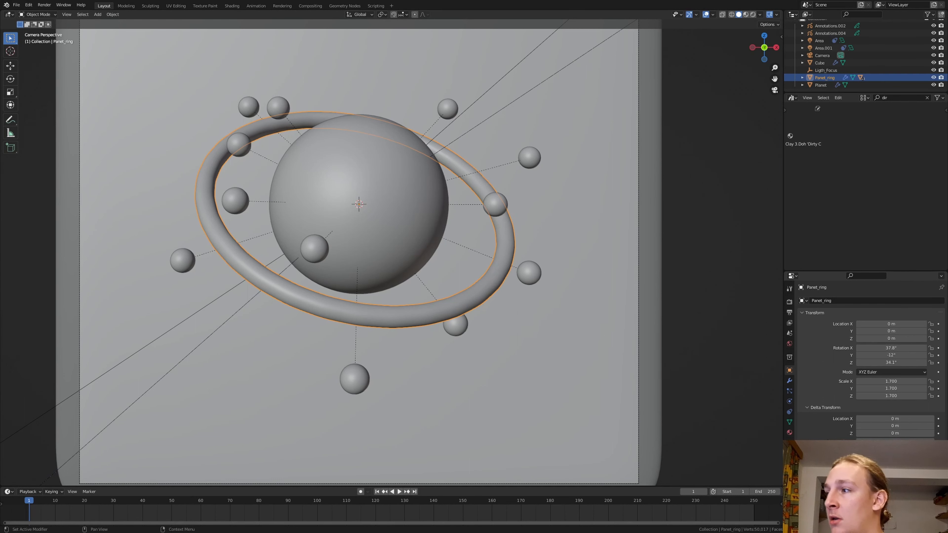
pyautogui.press('-')
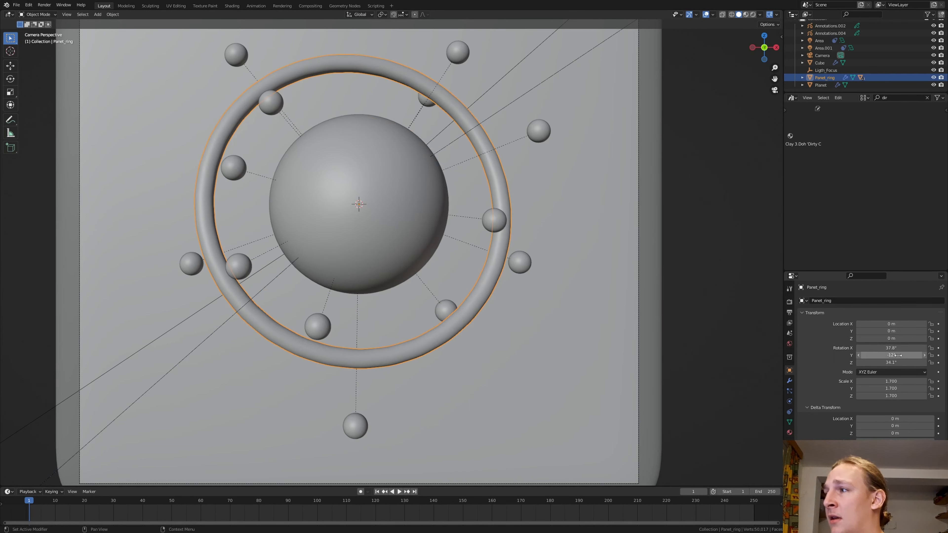
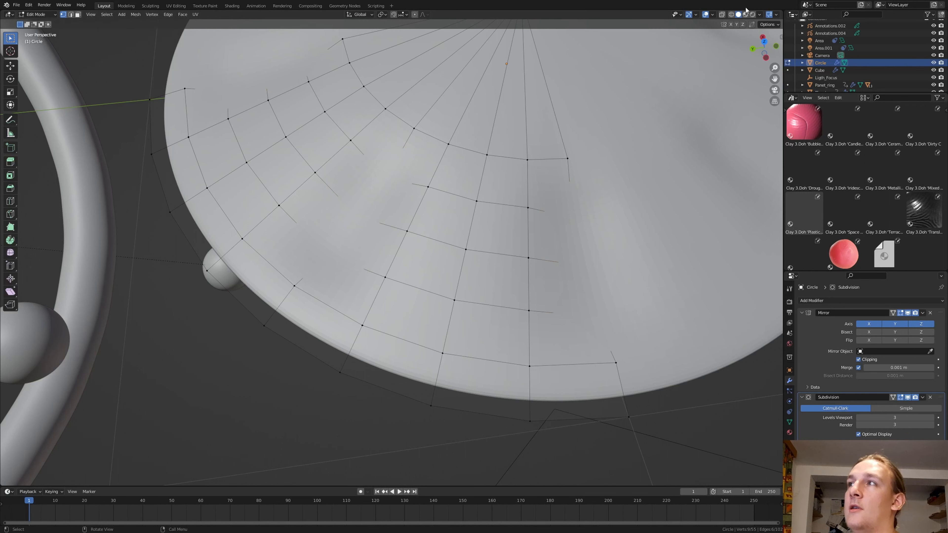
# In Object Mode with rendered shading, search the material assets for "met" and apply the Clay 3.Doh 'Metallic clay' material to the saucer disc.
pyautogui.press('Tab')
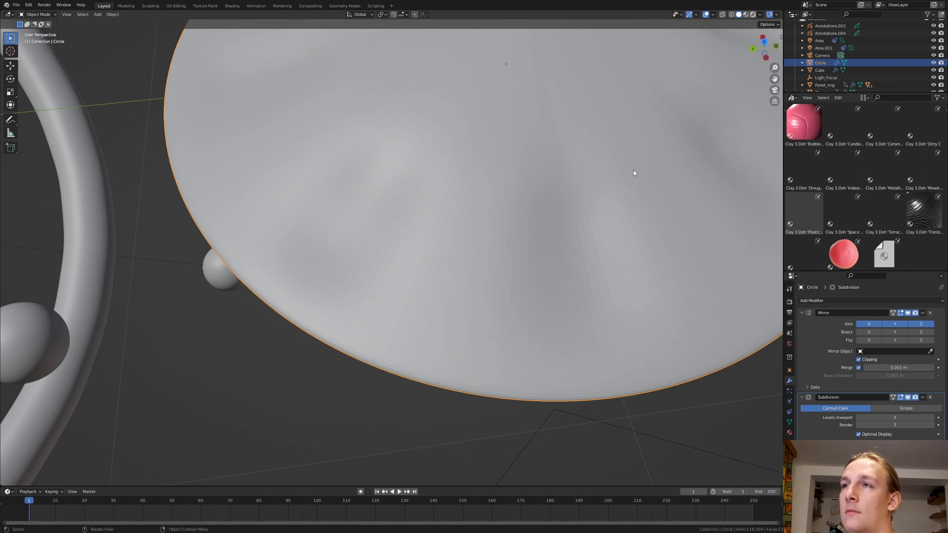
pyautogui.hotkey('shift', 'z')
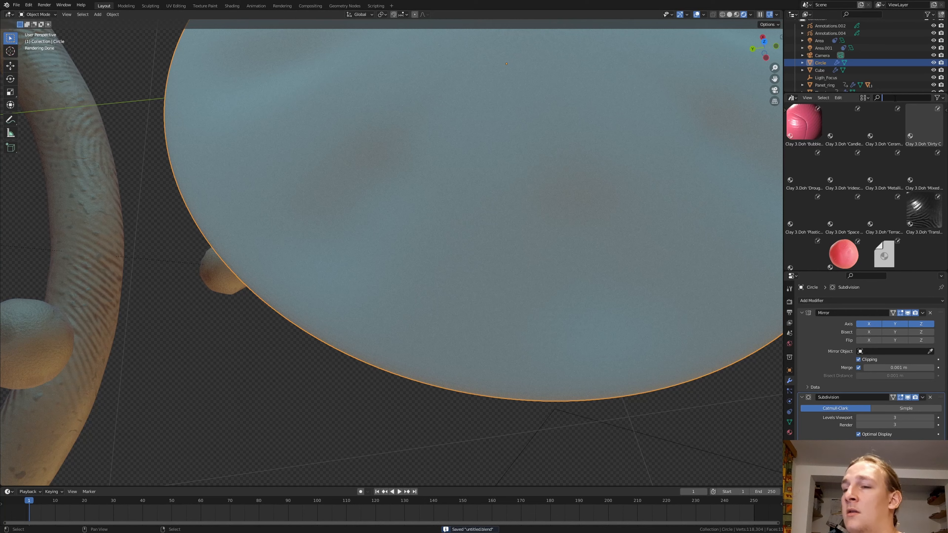
pyautogui.write('met')
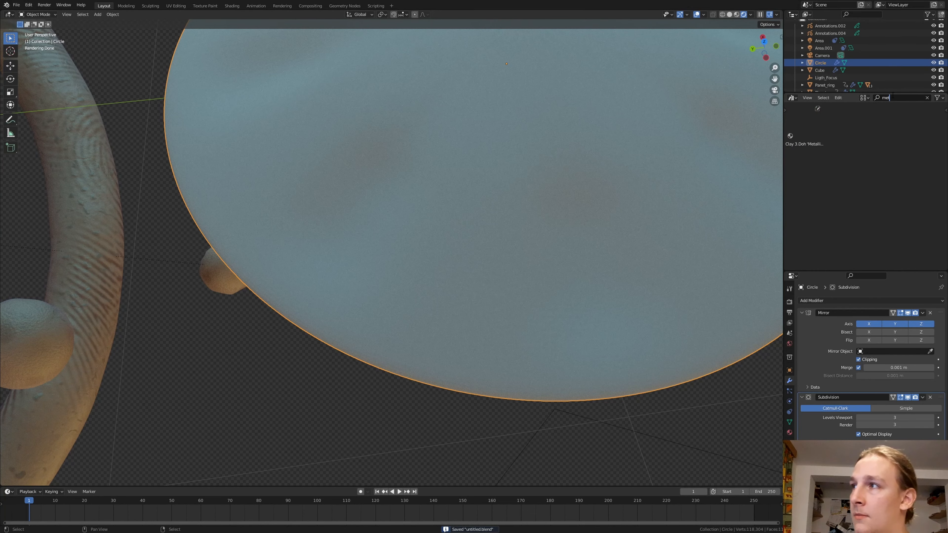
pyautogui.press('Return')
pyautogui.moveTo(817, 125); pyautogui.dragTo(668, 208)
pyautogui.moveTo(650, 274); pyautogui.dragTo(593, 257, button='middle')
pyautogui.scroll(-4, 593, 257)
pyautogui.scroll(3, 754, 251)
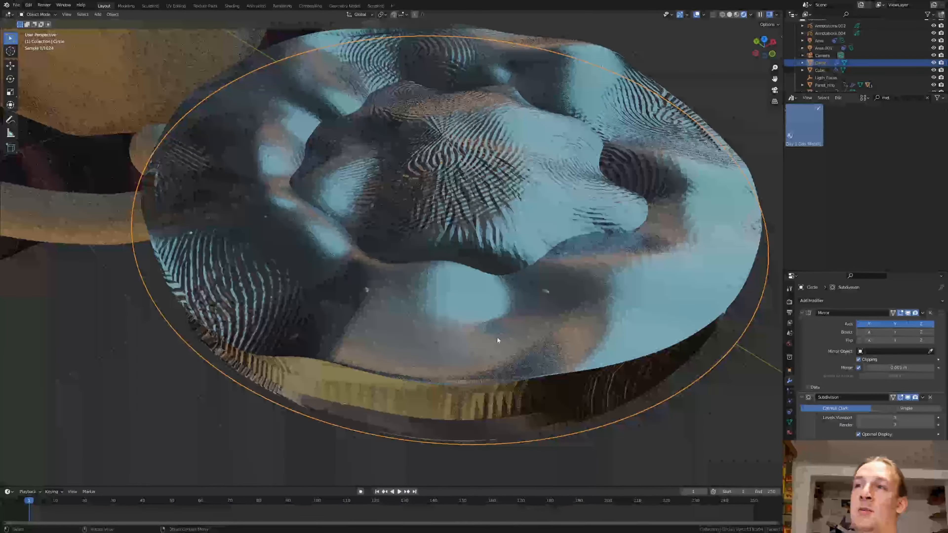
# Reduce the disc material's Global Displacement to 0.25 and further to about 0.069.
pyautogui.click(790, 432)
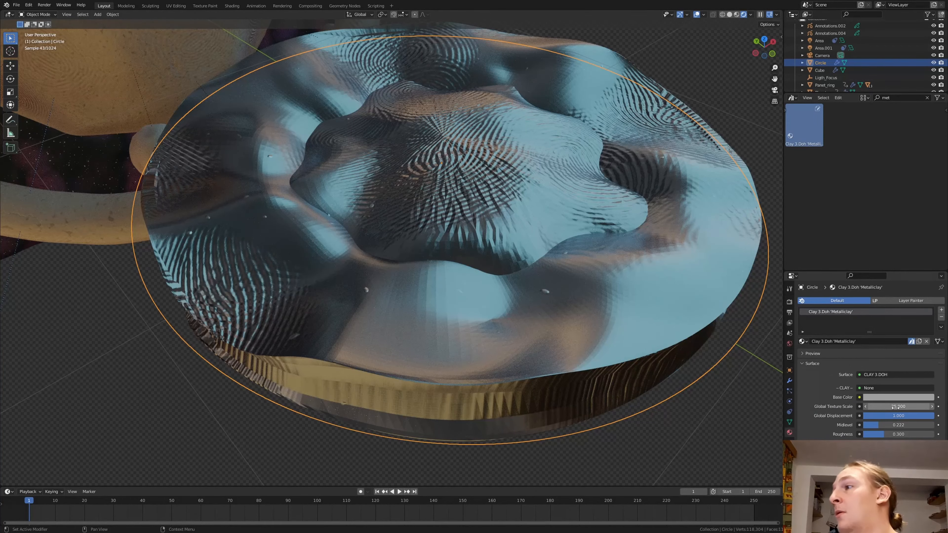
pyautogui.doubleClick(900, 415)
pyautogui.write('.25')
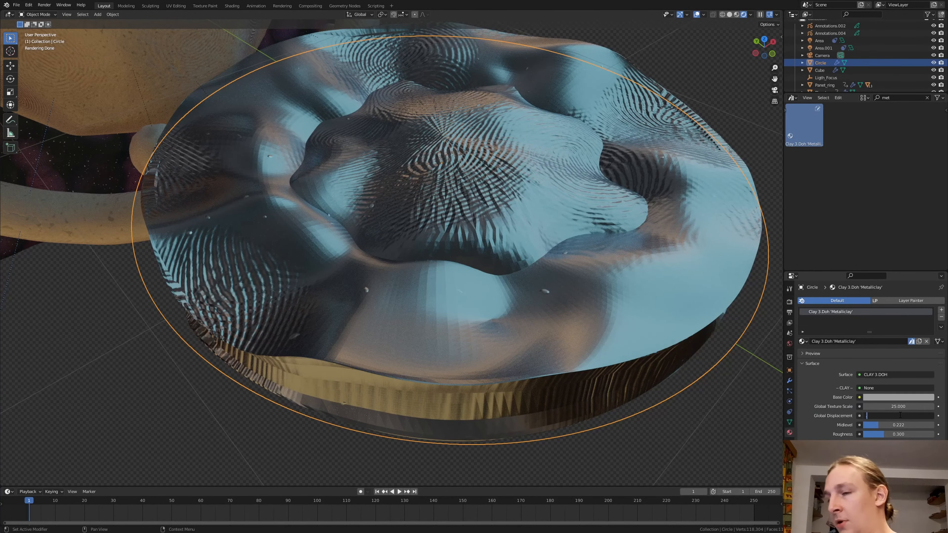
pyautogui.press('Return')
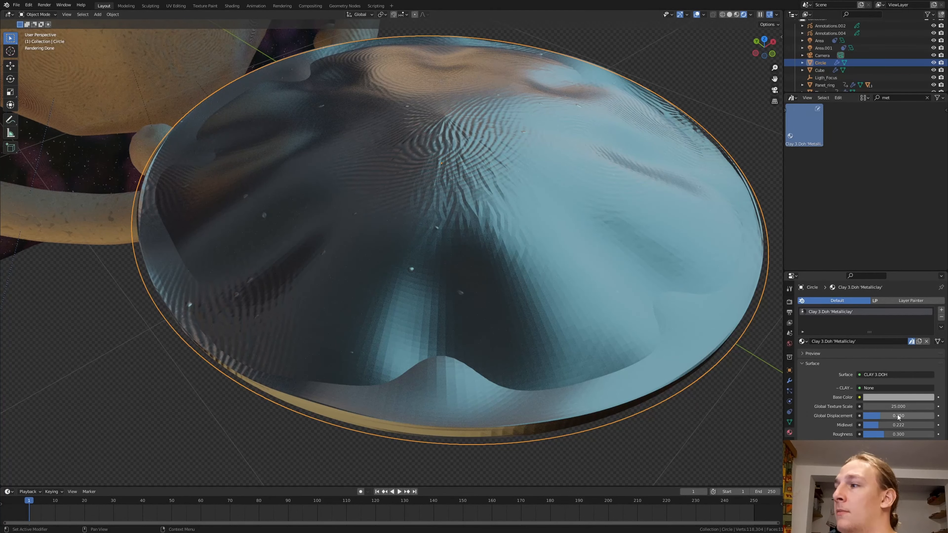
pyautogui.moveTo(897, 416); pyautogui.dragTo(869, 415)
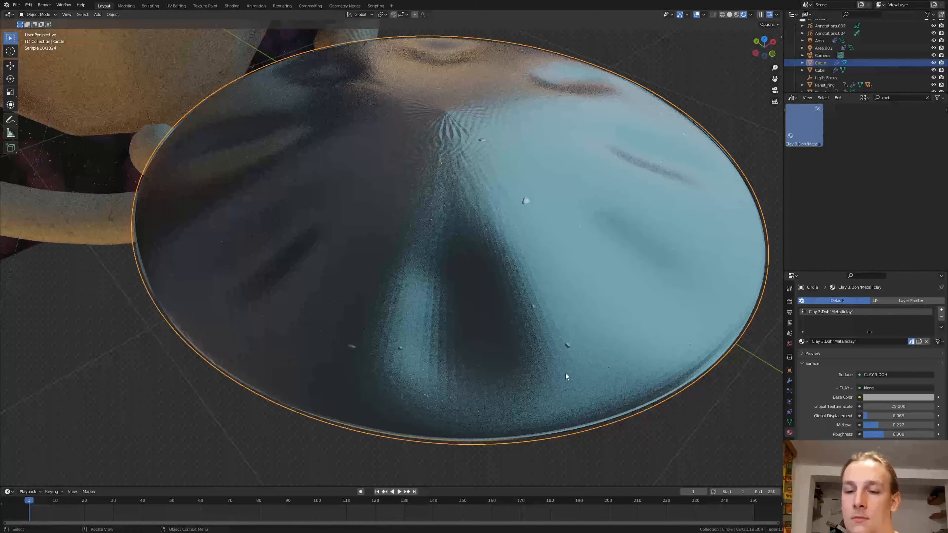
# Shade the metallic saucer disc smooth.
pyautogui.moveTo(566, 374); pyautogui.dragTo(436, 333, button='middle')
pyautogui.rightClick(436, 334)
pyautogui.click(437, 334)
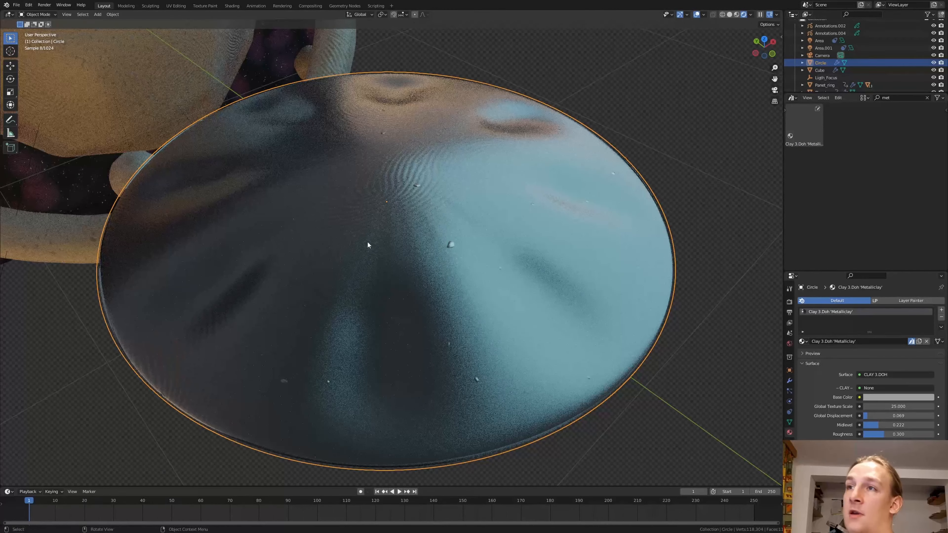
# Snap the 3D cursor to the vertex at the disc's apex and return to Object Mode.
pyautogui.press('Tab')
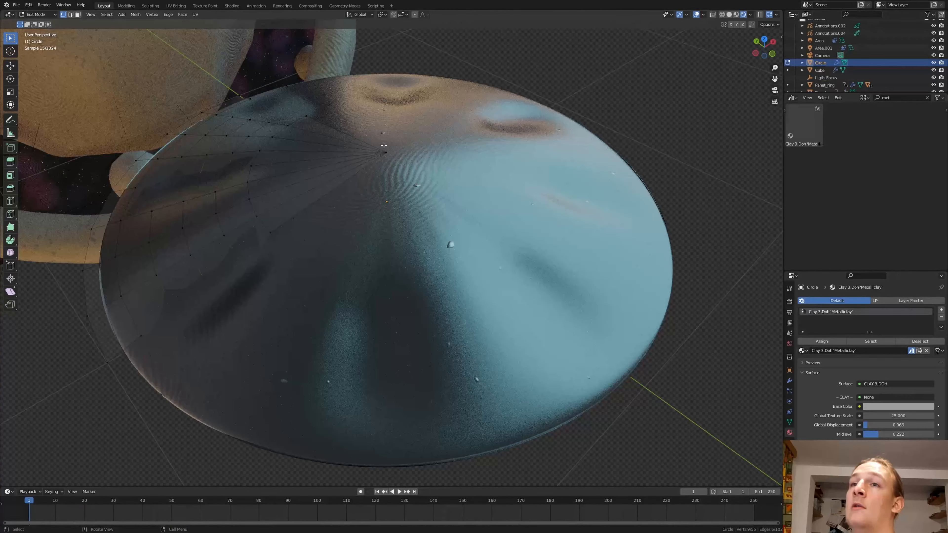
pyautogui.click(382, 171)
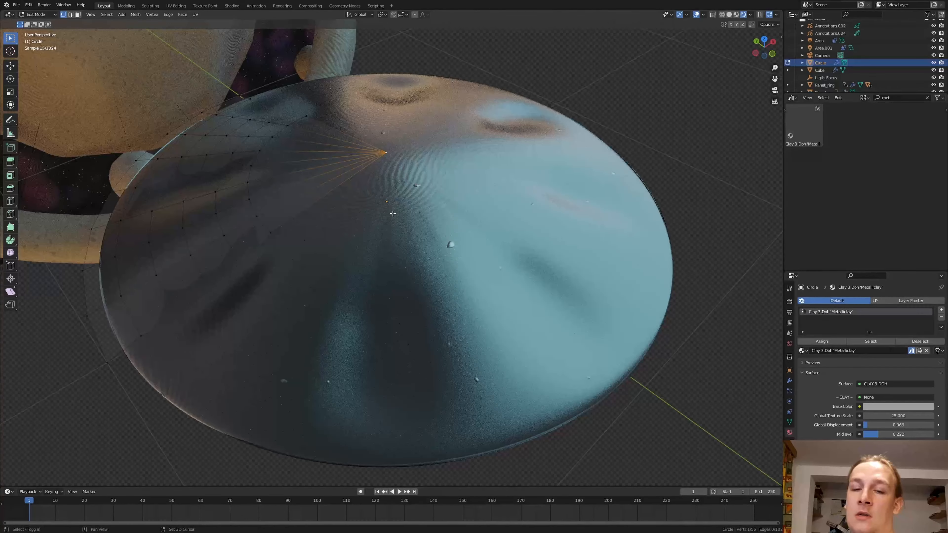
pyautogui.hotkey('shift', 's')
pyautogui.click(393, 263)
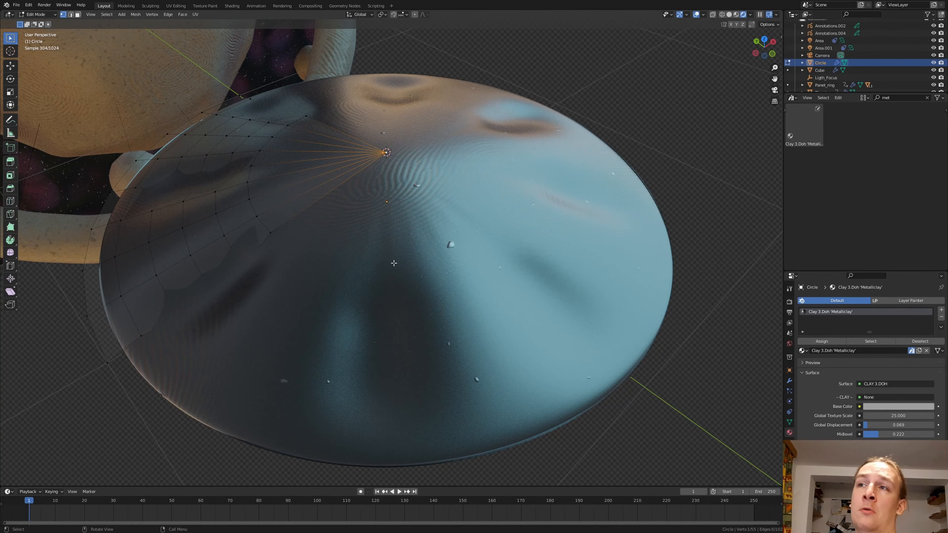
pyautogui.press('Tab')
# Add an ico sphere at the 3D cursor and raise its subdivisions by one.
pyautogui.hotkey('shift', 'a')
pyautogui.moveTo(394, 263)
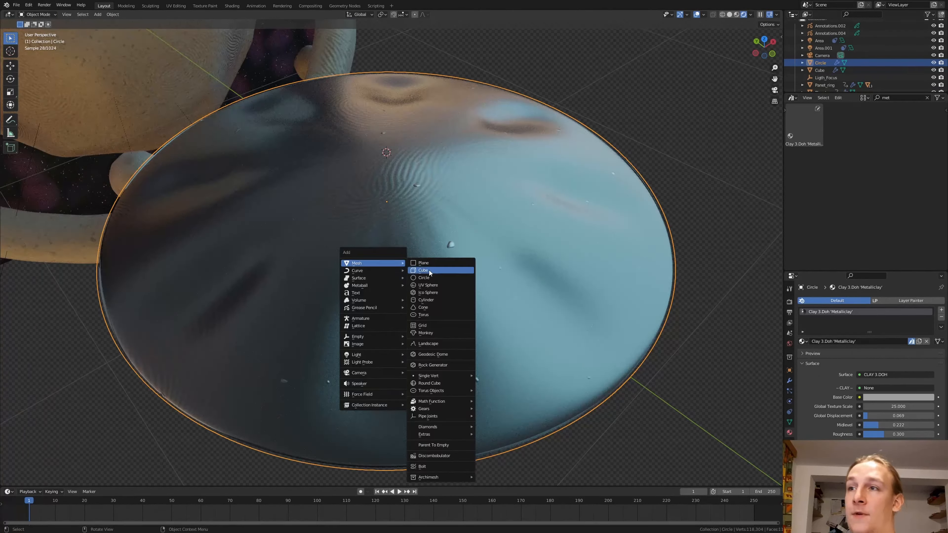
pyautogui.click(442, 293)
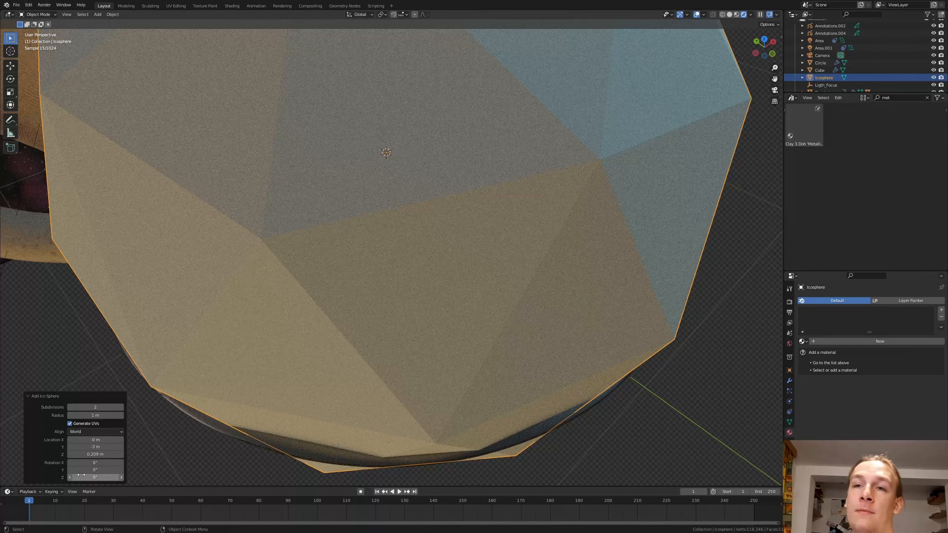
pyautogui.click(119, 407)
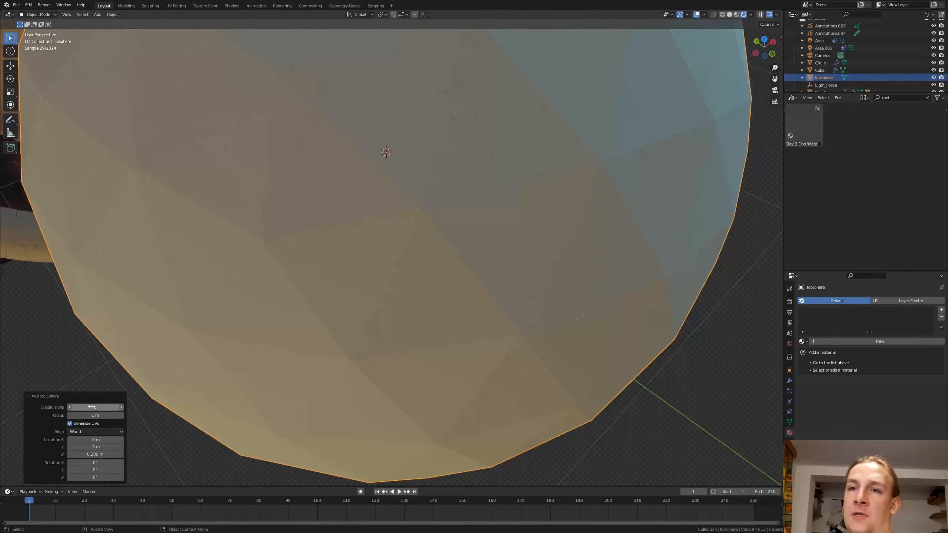
# Give the ico sphere a level 1 subdivision surface and shade it smooth.
pyautogui.hotkey('ctrl', '1')
pyautogui.scroll(-5, 440, 274)
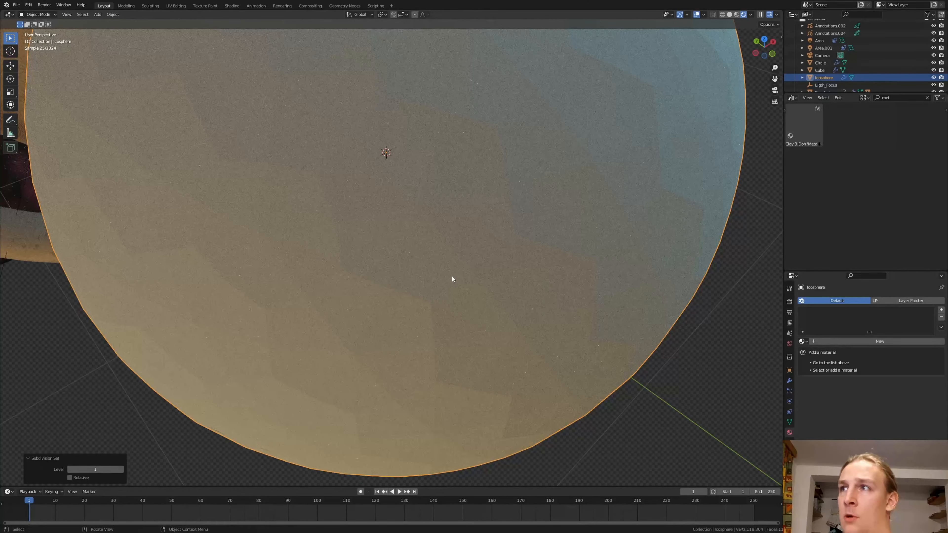
pyautogui.rightClick(485, 209)
pyautogui.click(485, 209)
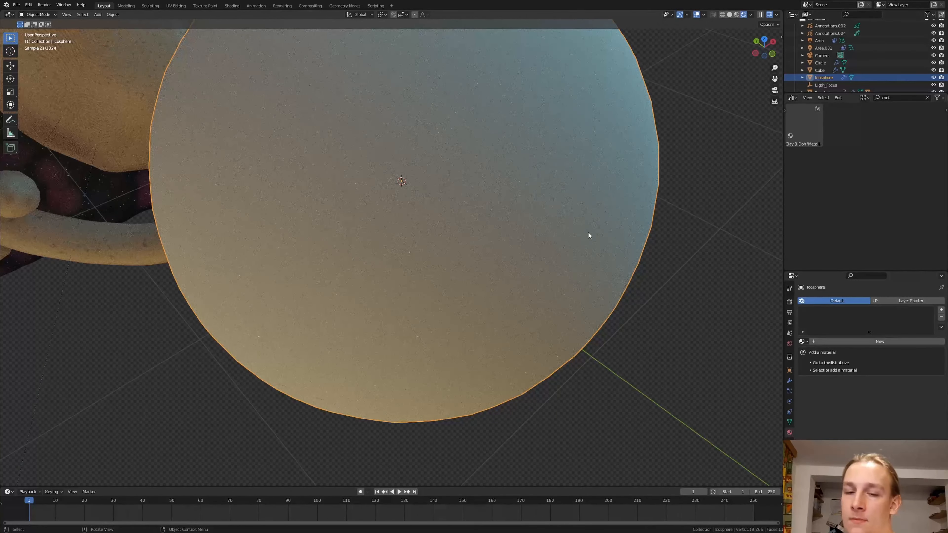
# Shrink the ico sphere to about a fifth of its size and link the disc's metallic clay material to it.
pyautogui.press('s')
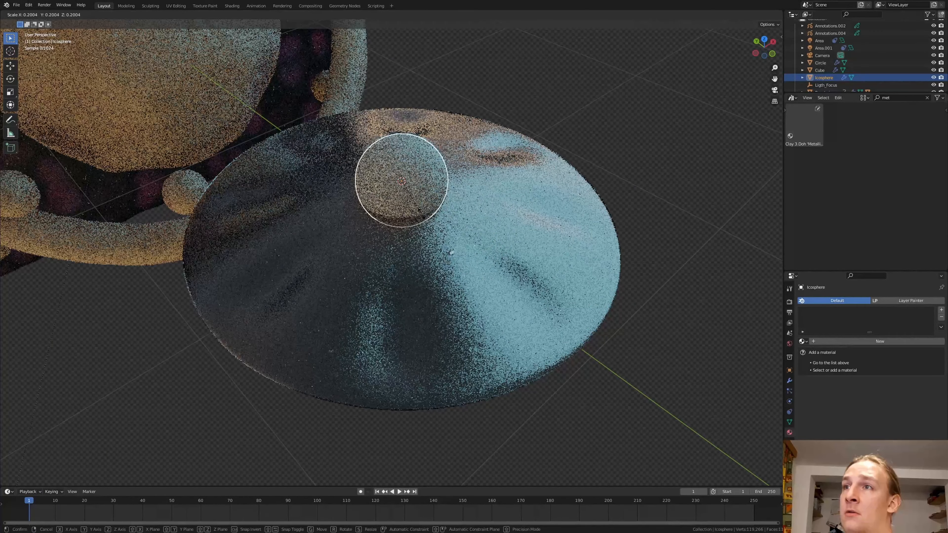
pyautogui.click(432, 197)
pyautogui.keyDown('shift'); pyautogui.click(518, 257); pyautogui.keyUp('shift')
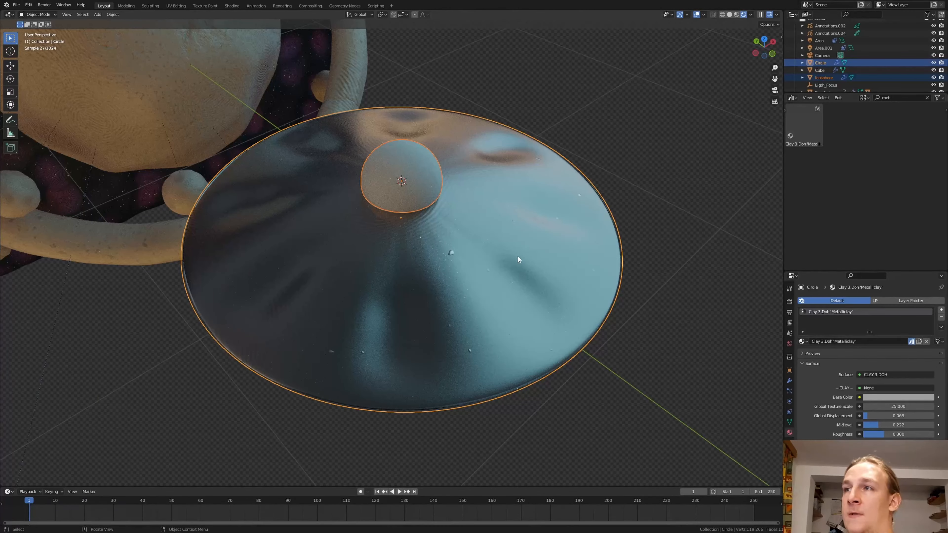
pyautogui.hotkey('ctrl', 'l')
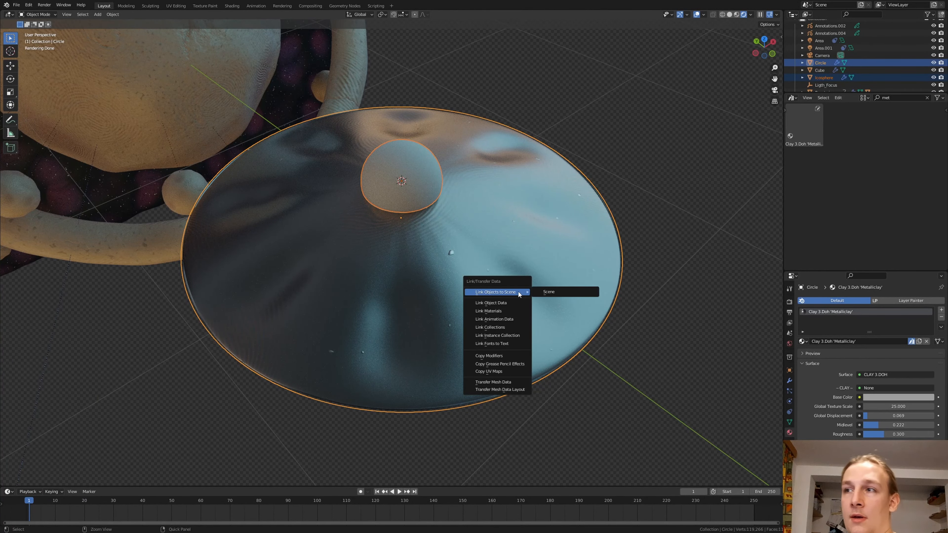
pyautogui.click(508, 311)
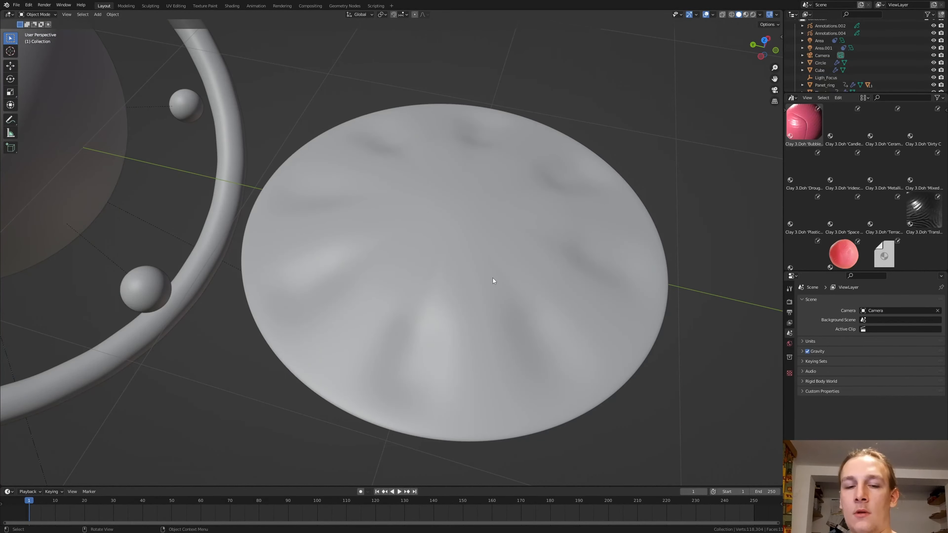
# In solid shading, snap the 3D cursor to the apex vertex of the saucer disc, finishing in Object Mode.
pyautogui.click(493, 270)
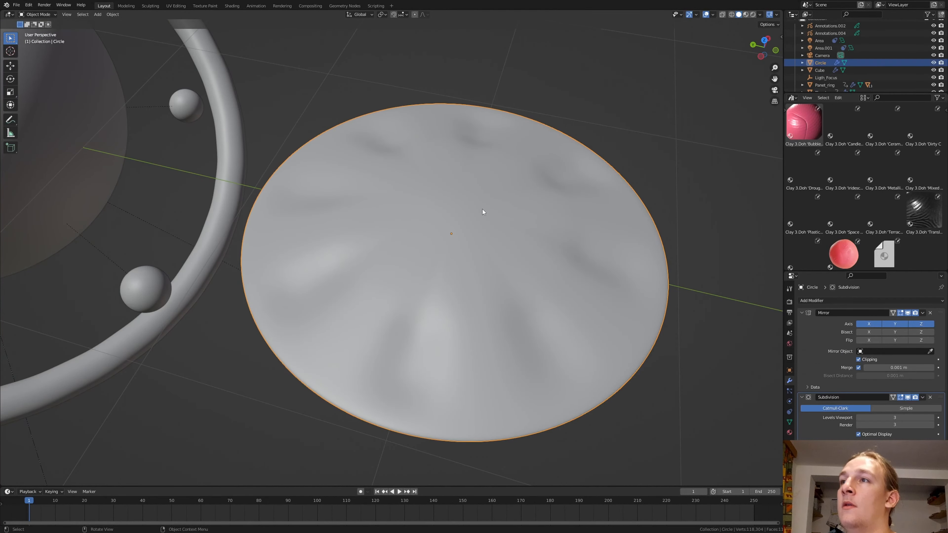
pyautogui.press('Tab')
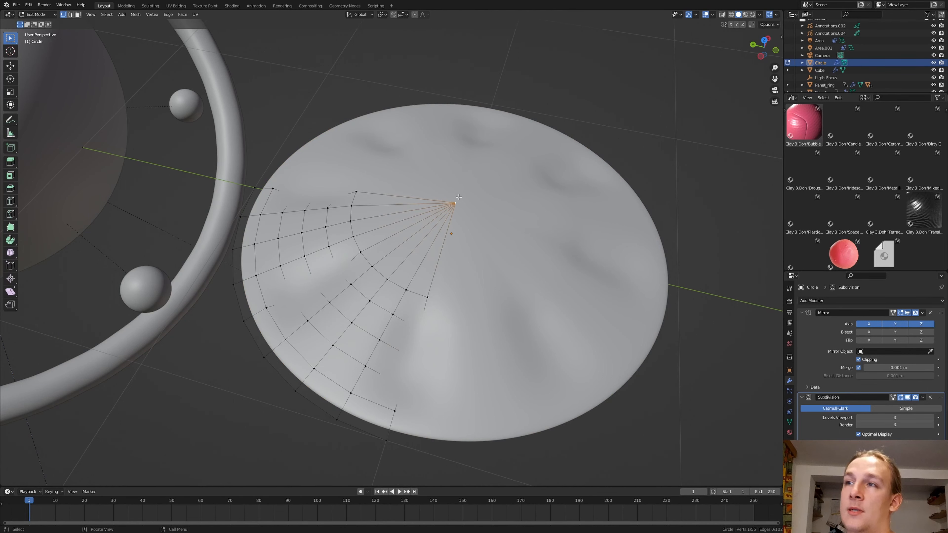
pyautogui.hotkey('shift', 's')
pyautogui.click(464, 245)
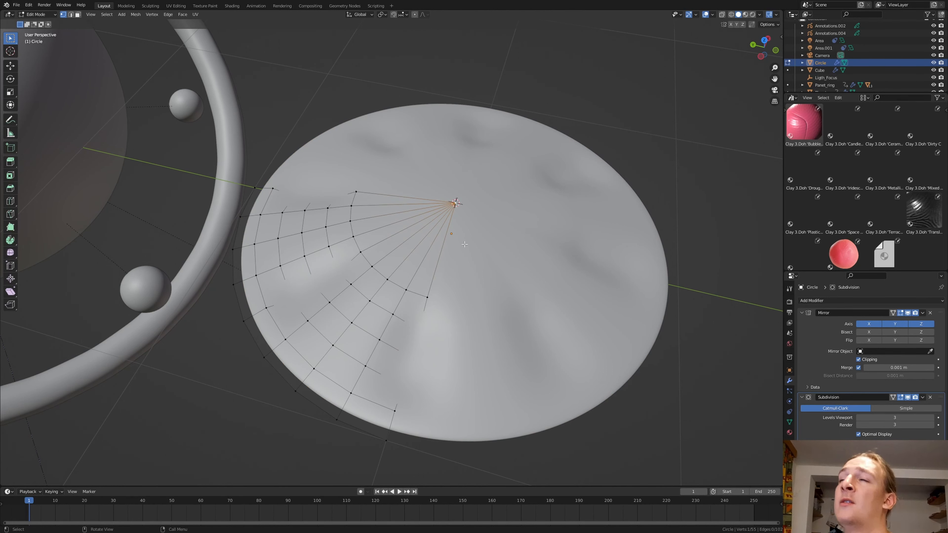
pyautogui.press('Tab')
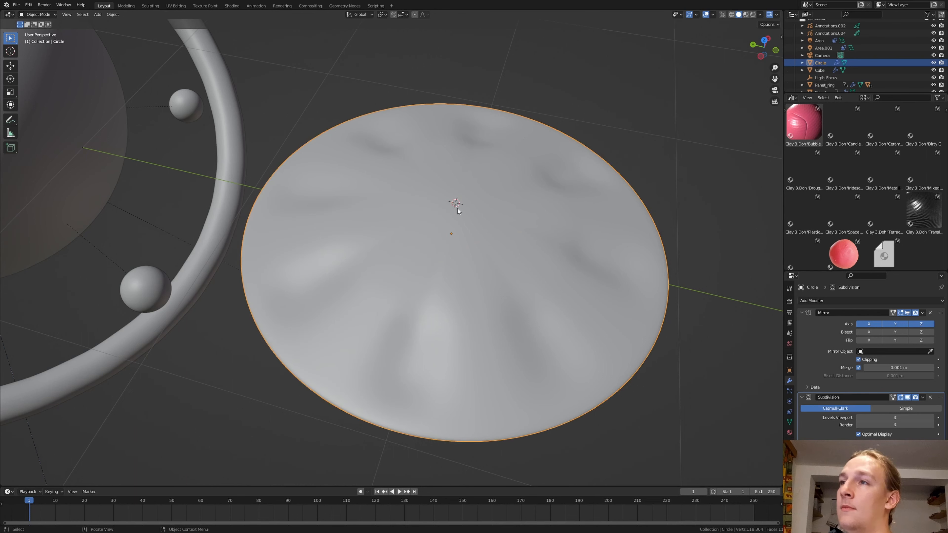
# Add an ico sphere at the 3D cursor and give it a level 3 subdivision surface.
pyautogui.hotkey('shift', 'a')
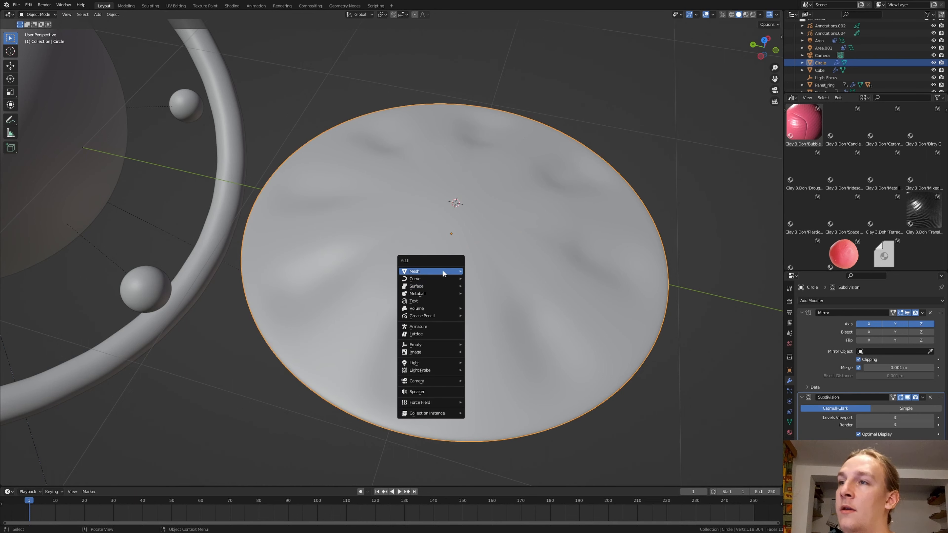
pyautogui.moveTo(433, 271)
pyautogui.click(485, 301)
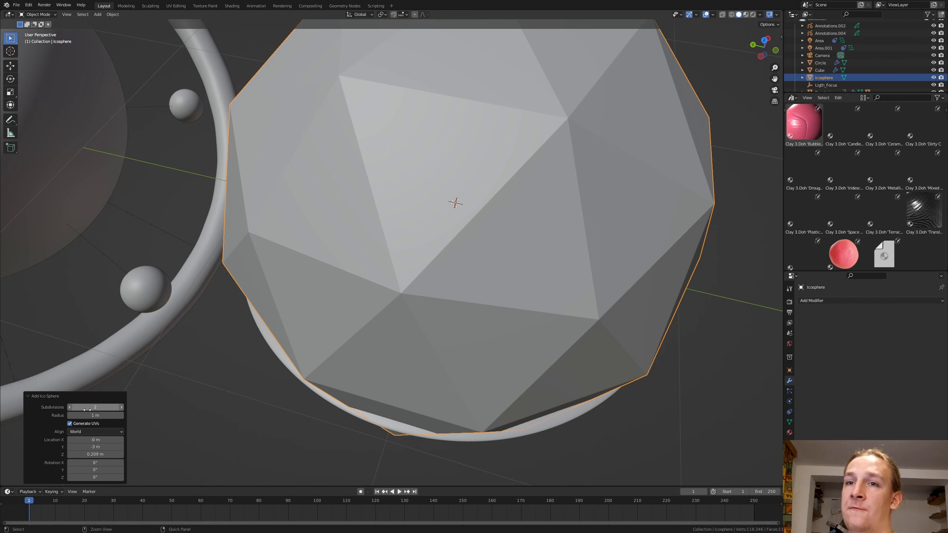
pyautogui.hotkey('ctrl', '3')
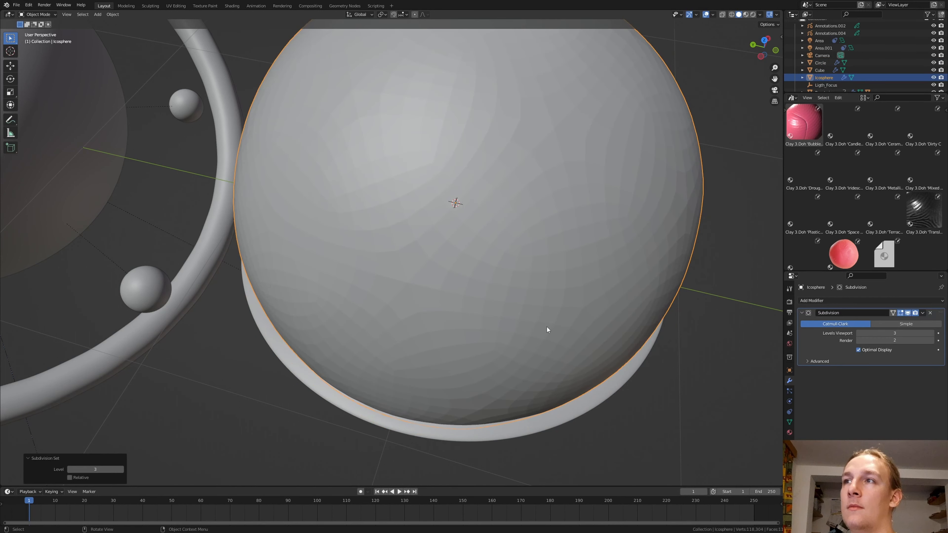
# Shade the new ico sphere smooth and scale it to 0.2.
pyautogui.rightClick(565, 269)
pyautogui.click(541, 262)
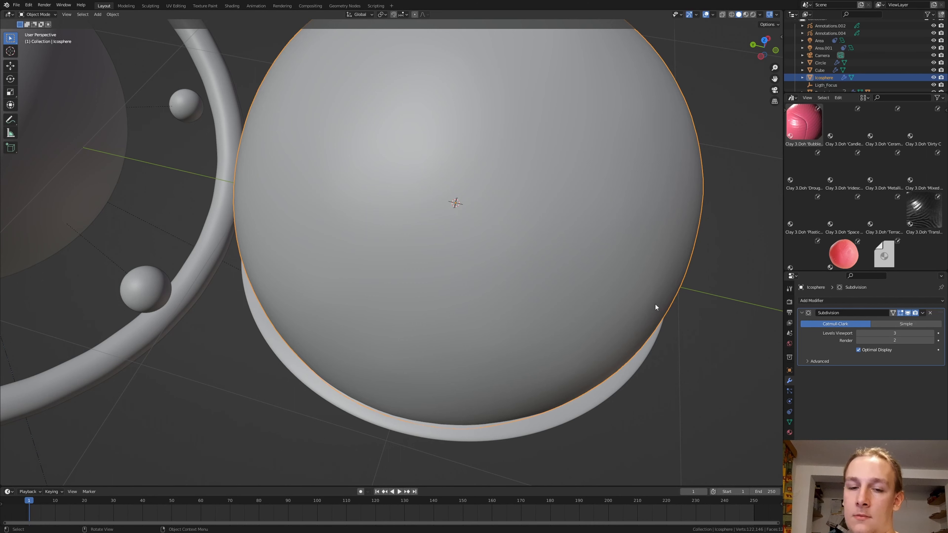
pyautogui.press('s')
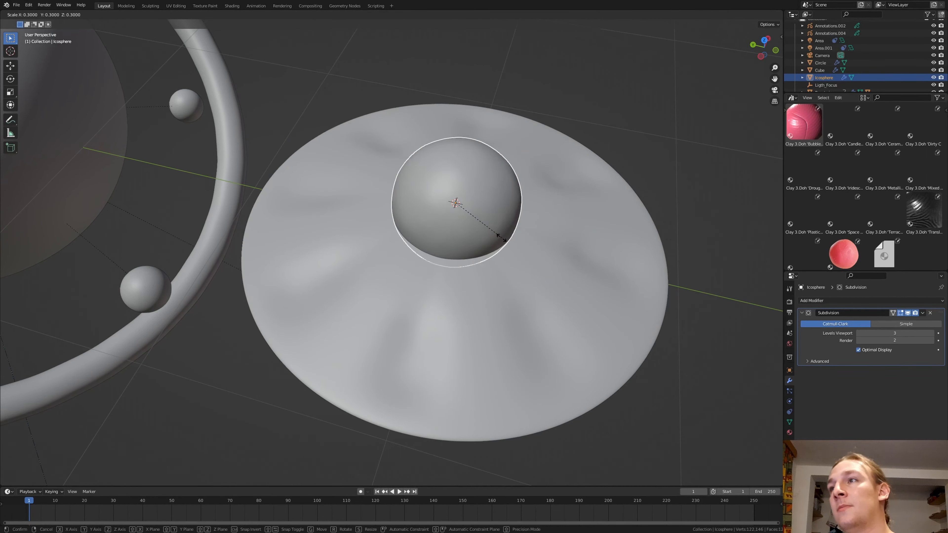
pyautogui.click(497, 239)
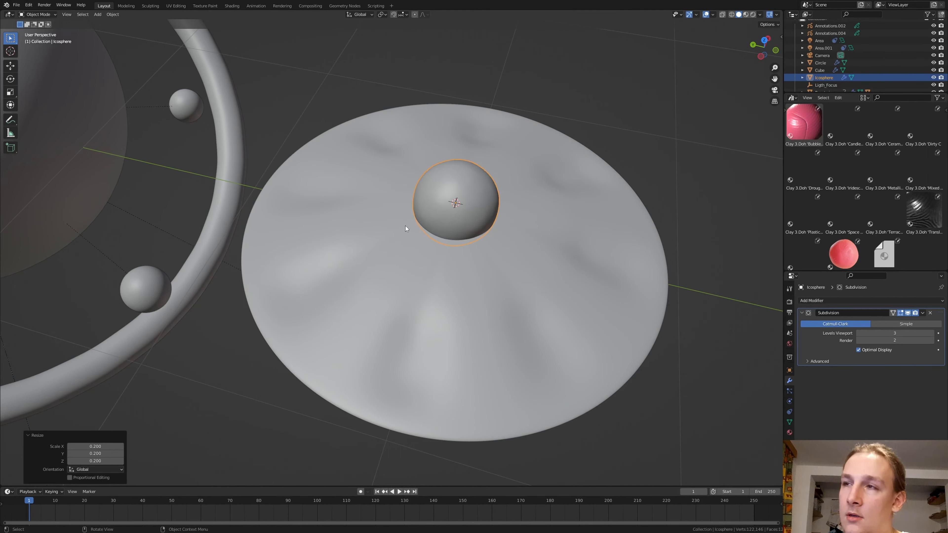
# In a front wireframe view, delete the vertices of the ico sphere's lower half to leave a dome, finishing in Object Mode.
pyautogui.press('KP_1')
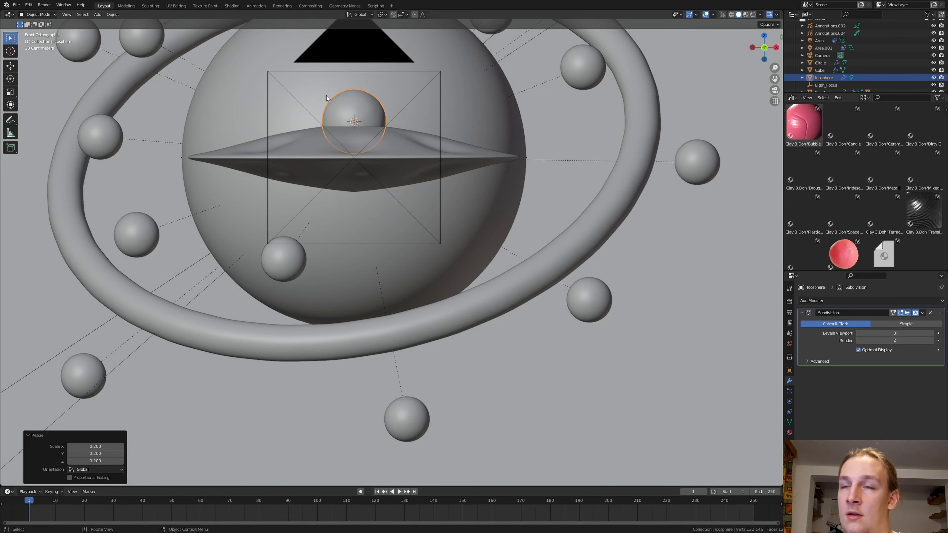
pyautogui.press('Tab')
pyautogui.scroll(4, 325, 90)
pyautogui.press('z')
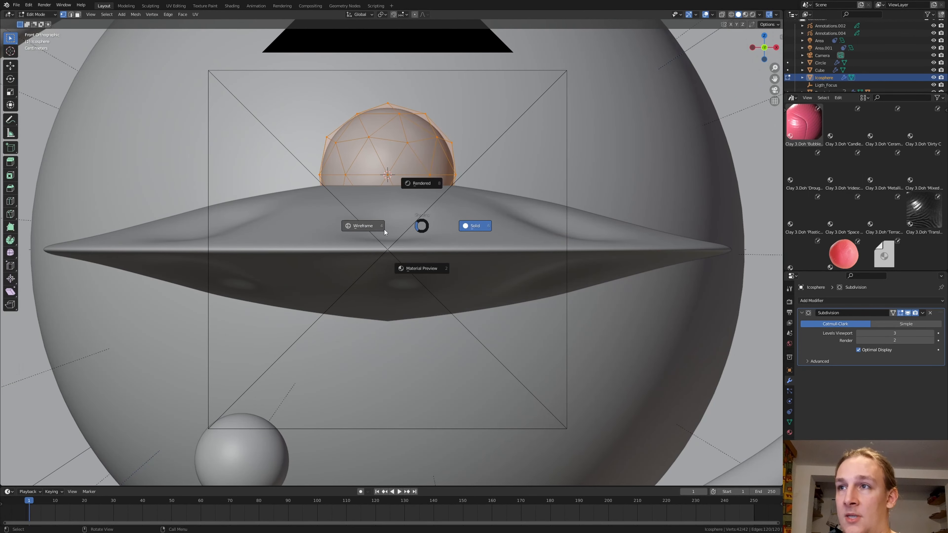
pyautogui.click(385, 233)
pyautogui.moveTo(317, 193); pyautogui.dragTo(521, 287)
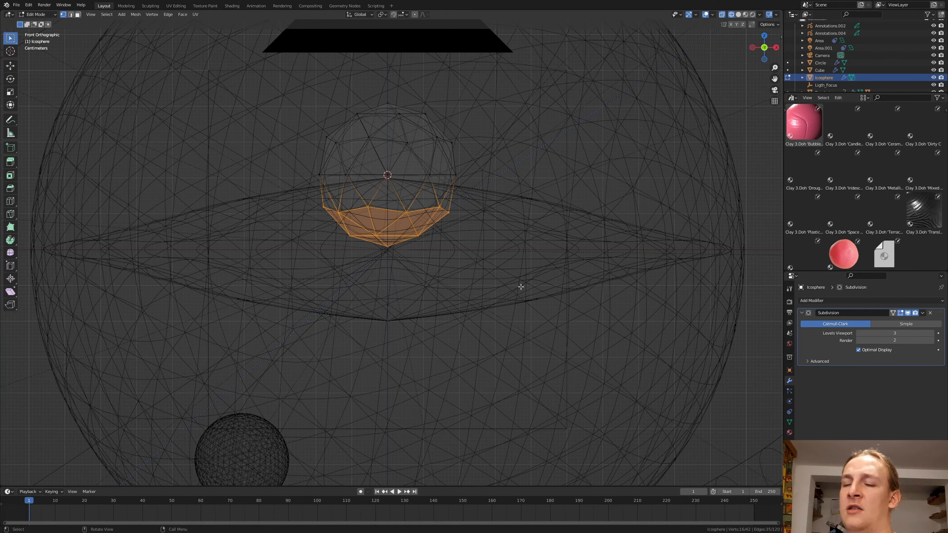
pyautogui.press('x')
pyautogui.click(521, 285)
pyautogui.press('Tab')
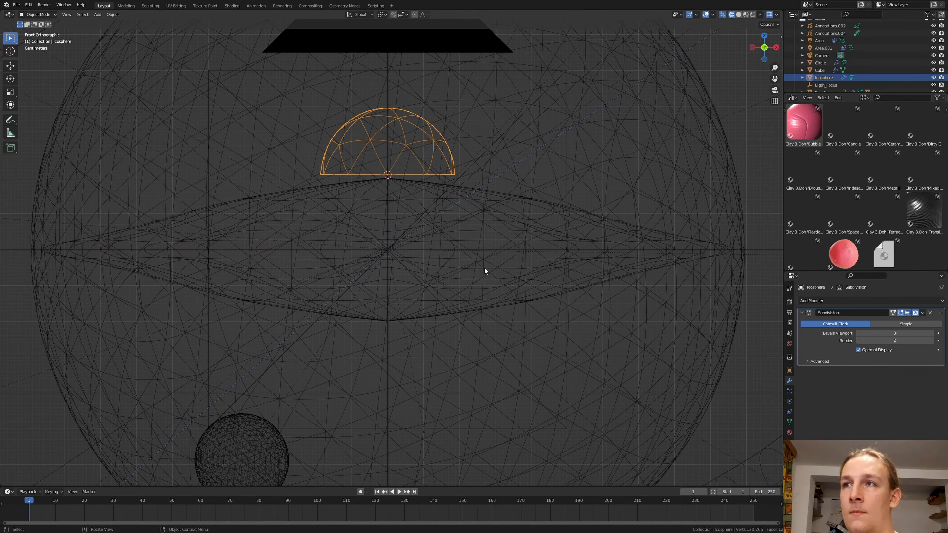
# In solid shading, lower the dome about 0.05 m along Z so it sinks into the saucer disc.
pyautogui.moveTo(434, 211); pyautogui.dragTo(503, 229, button='middle')
pyautogui.click(739, 15)
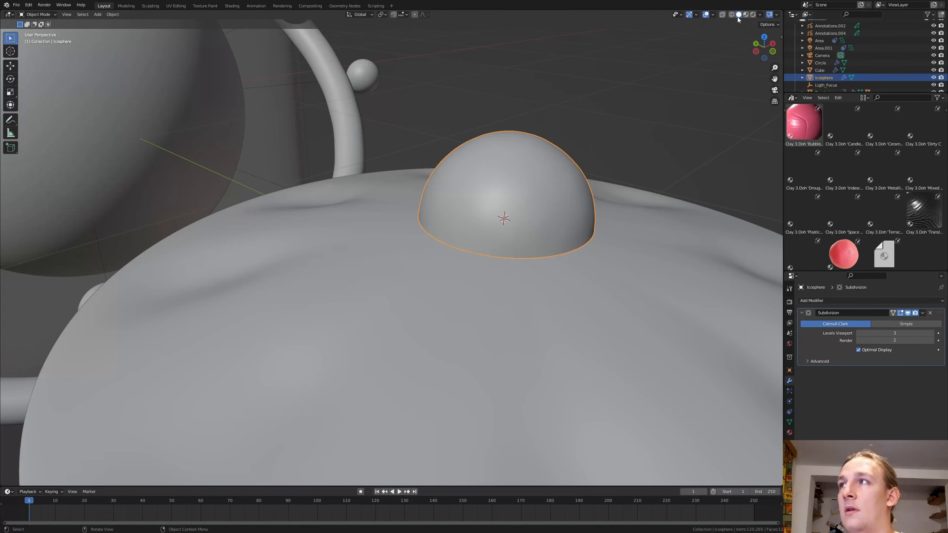
pyautogui.press('g')
pyautogui.press('z')
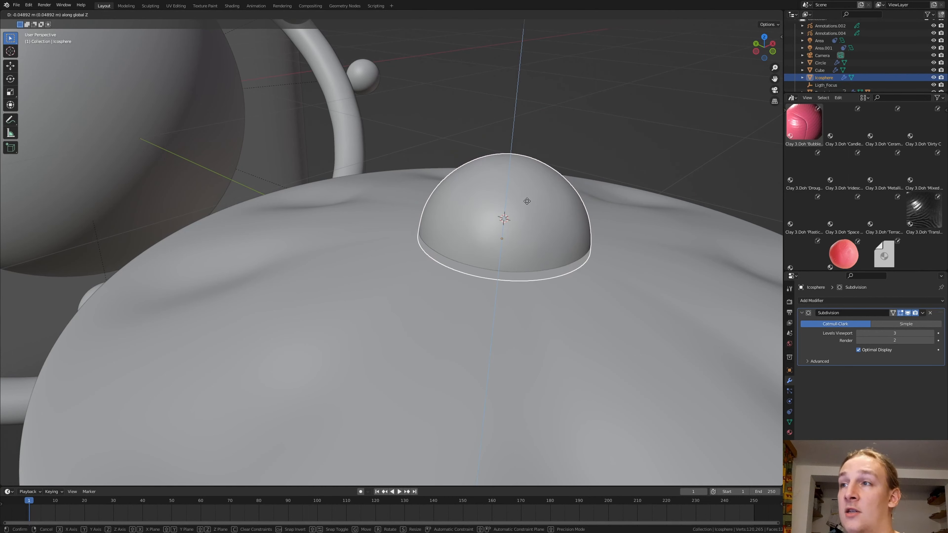
pyautogui.click(529, 200)
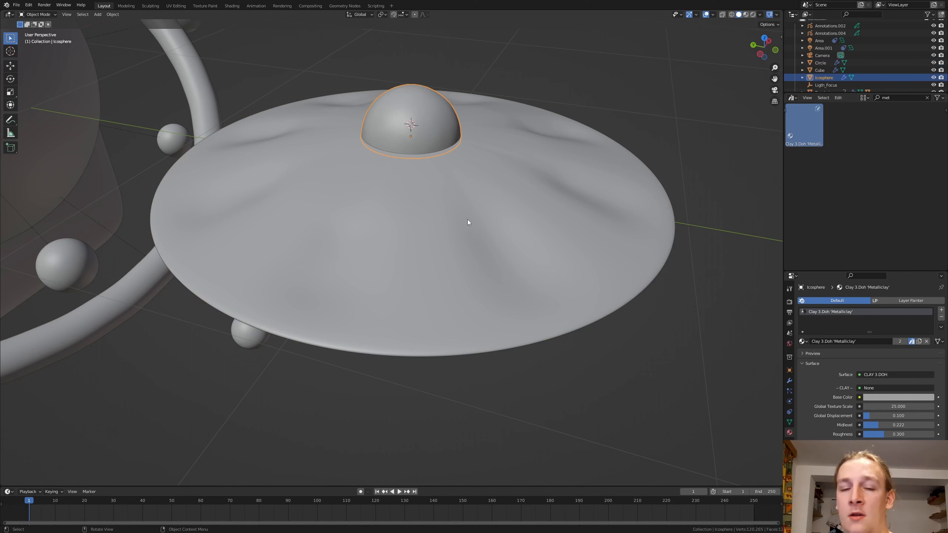
# Duplicate the dome in place and add a Mirror modifier on the X axis to the copy.
pyautogui.hotkey('shift', 'd')
pyautogui.press('Escape')
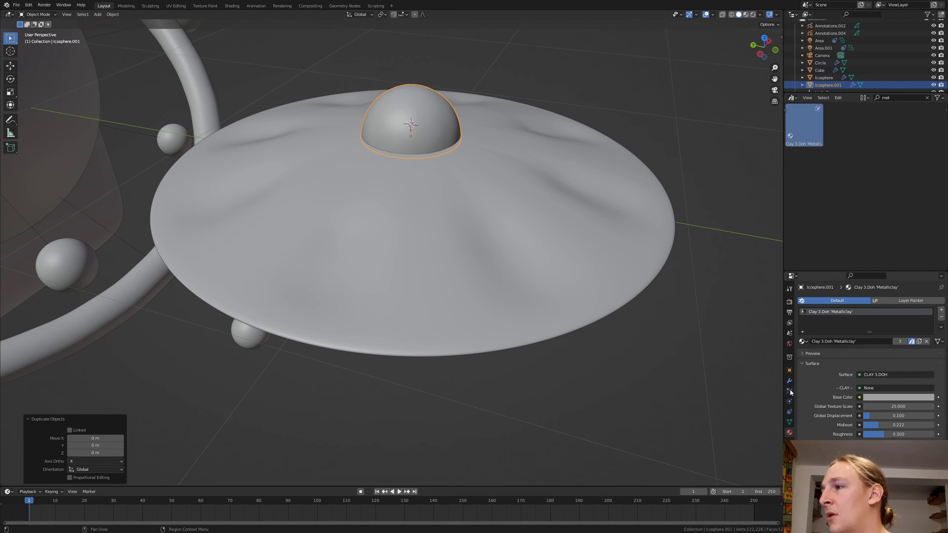
pyautogui.click(790, 380)
pyautogui.click(862, 299)
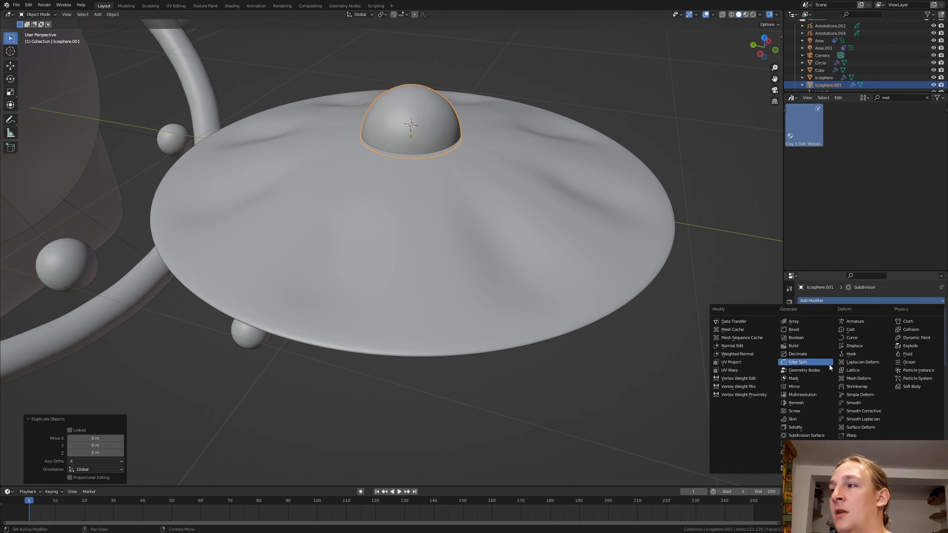
pyautogui.click(812, 385)
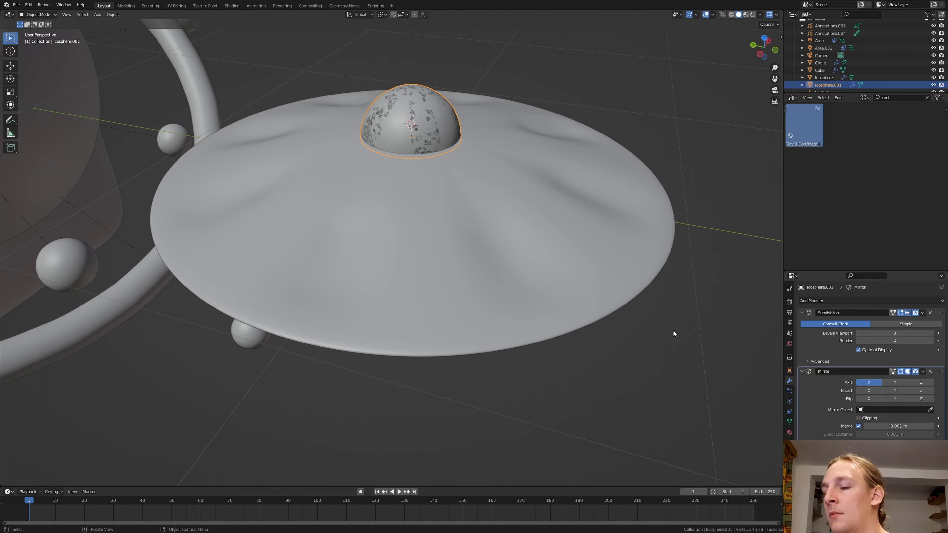
# From the top view in Edit Mode, move the duplicate dome's whole mesh -0.8 m along X towards the disc's rim.
pyautogui.press('KP_7')
pyautogui.scroll(-3, 657, 320)
pyautogui.scroll(1, 702, 362)
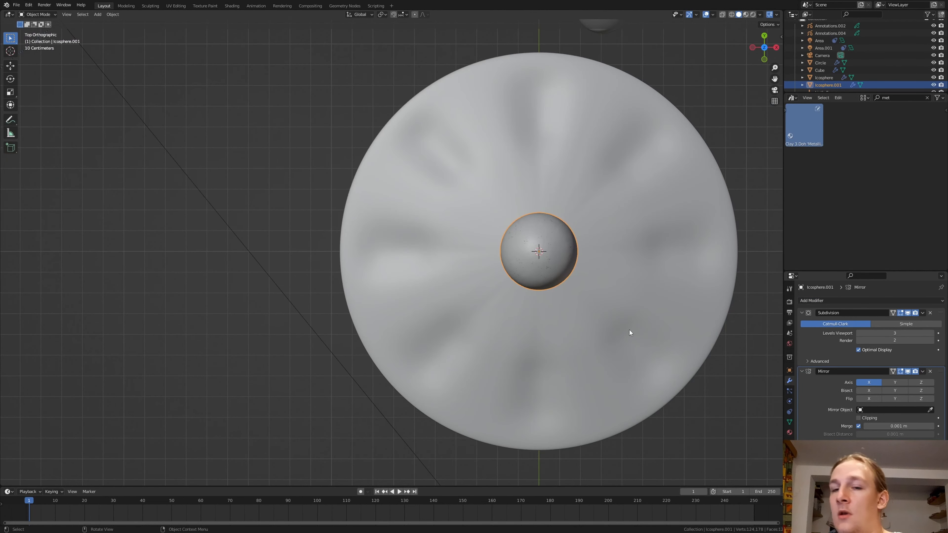
pyautogui.press('Tab')
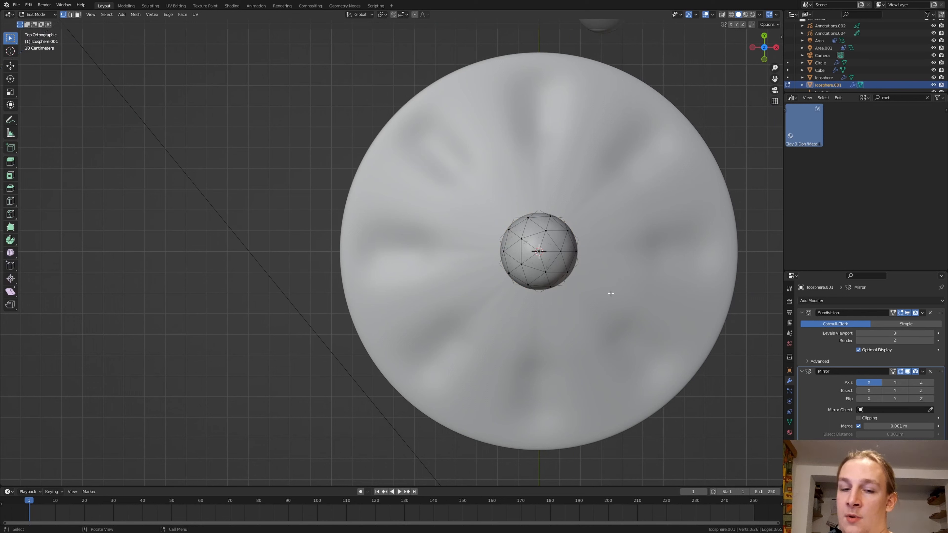
pyautogui.press('a')
pyautogui.press('g')
pyautogui.press('x')
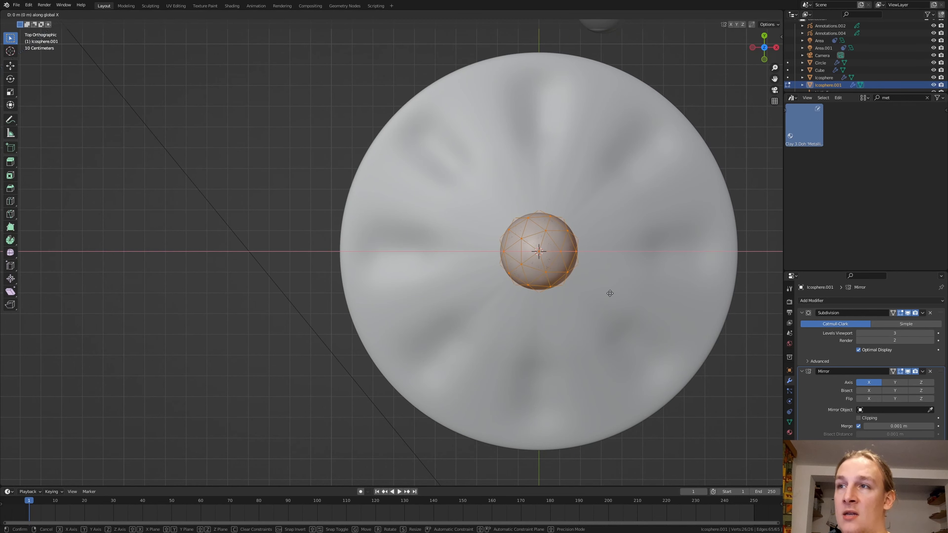
pyautogui.click(449, 281)
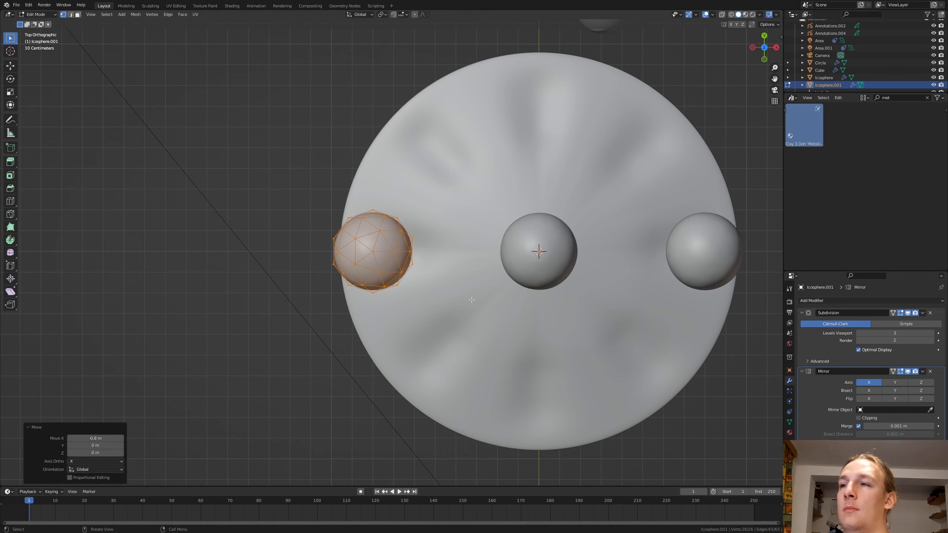
# Scale the offset dome mesh to 0.16 and move it about 0.07 m further outward along X, finishing in Object Mode.
pyautogui.press('s')
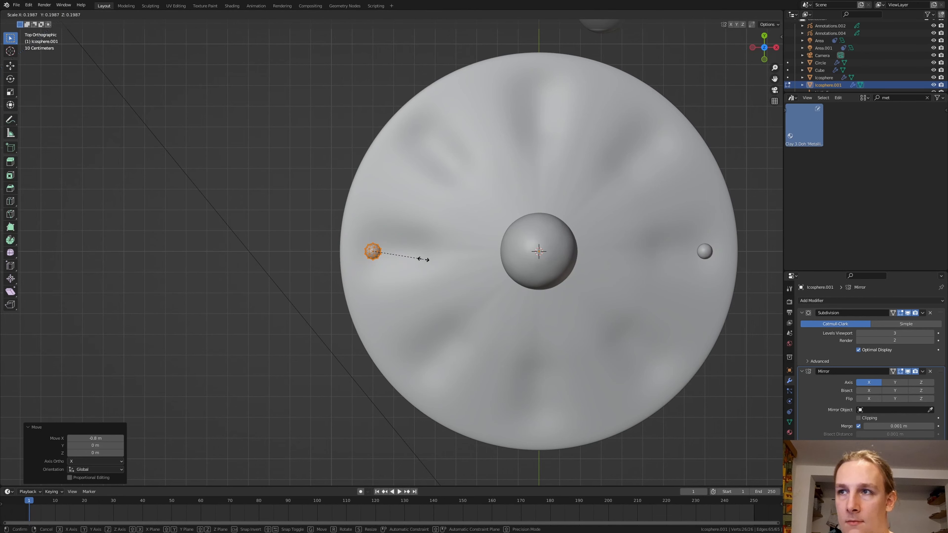
pyautogui.click(414, 257)
pyautogui.press('g')
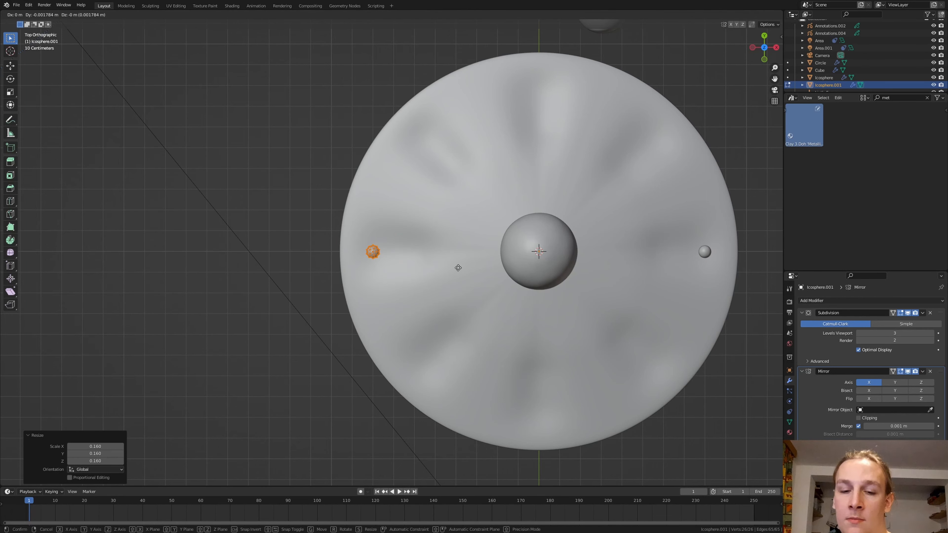
pyautogui.press('x')
pyautogui.click(444, 273)
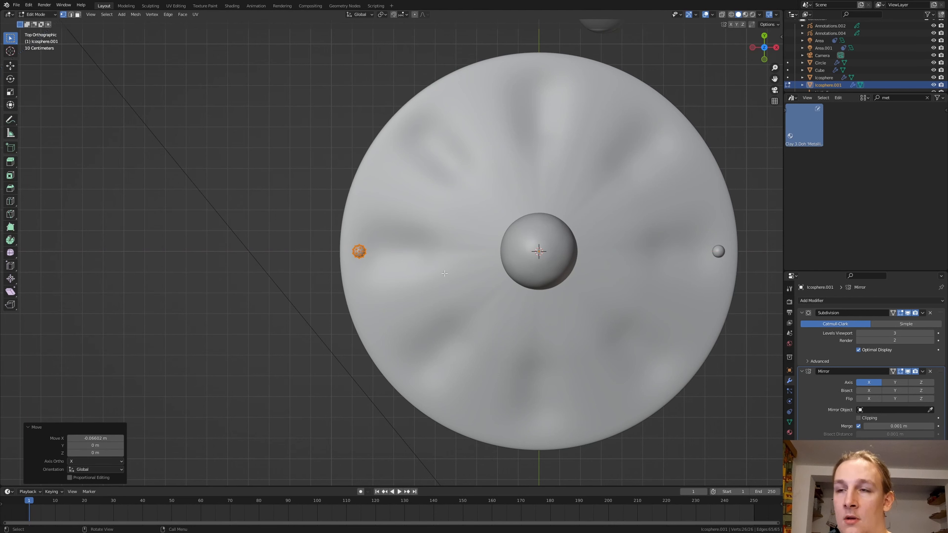
pyautogui.press('Tab')
# Duplicate the mirrored pair of small domes in place and rotate the copy 90° about Z.
pyautogui.hotkey('shift', 'd')
pyautogui.rightClick(449, 270)
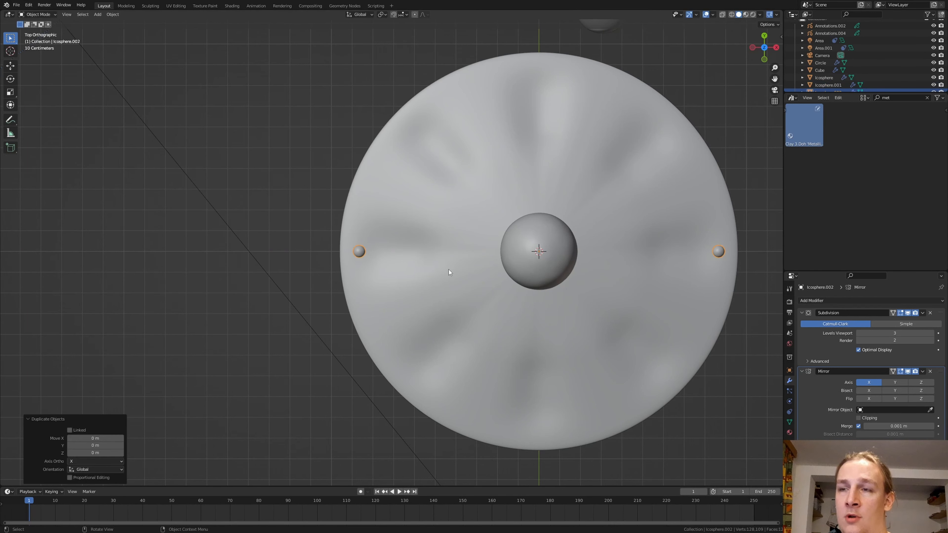
pyautogui.write('r')
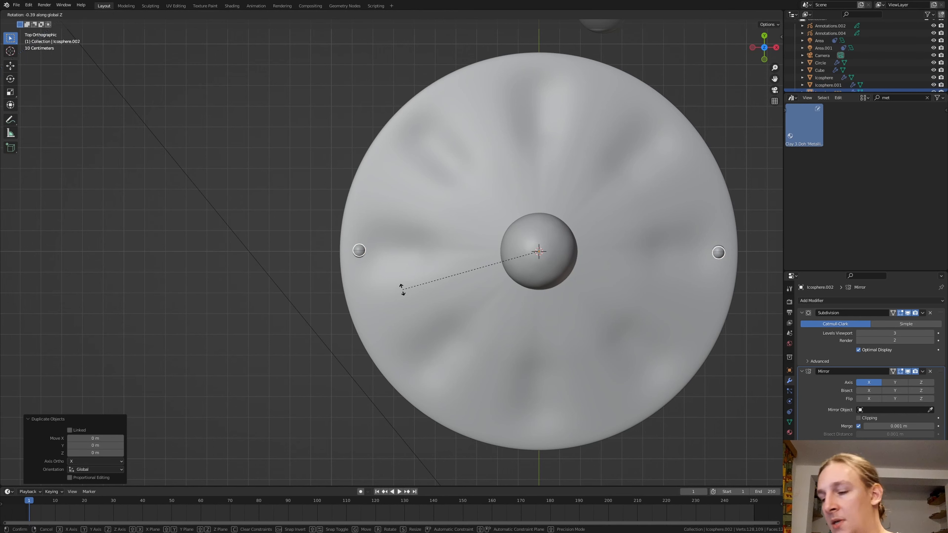
pyautogui.write('90')
pyautogui.press('Return')
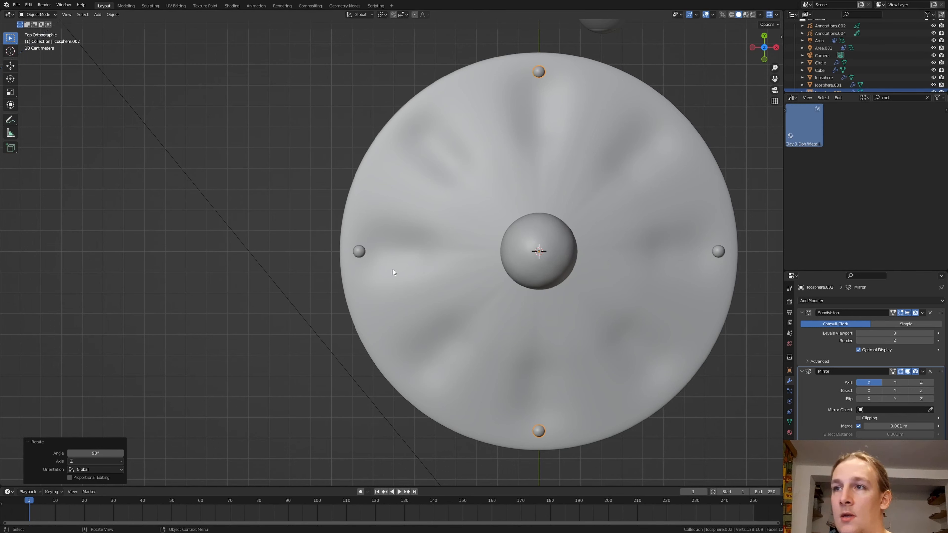
# In rendered shading, replace the metallic clay material on one small dome pair with an empty material slot and link it to the other pair.
pyautogui.keyDown('shift'); pyautogui.click(361, 252); pyautogui.keyUp('shift')
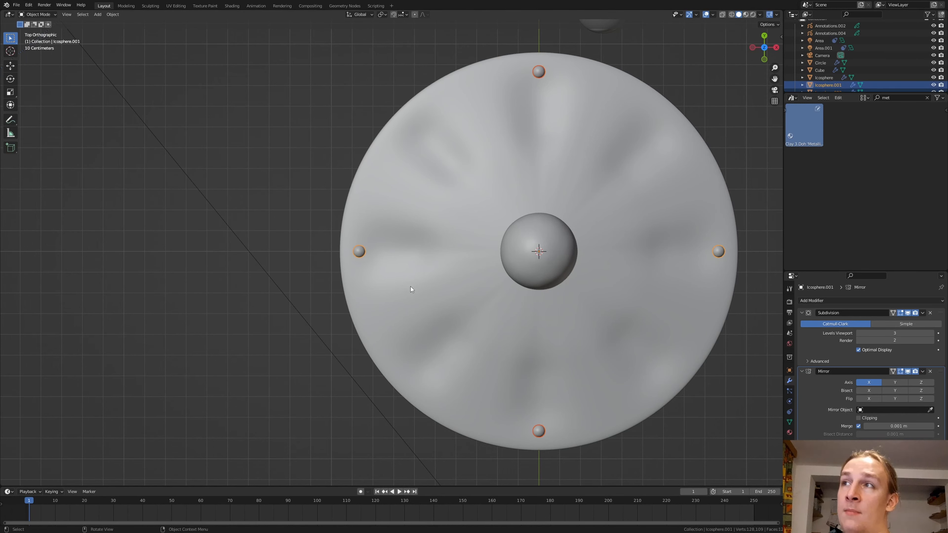
pyautogui.click(753, 15)
pyautogui.moveTo(435, 282); pyautogui.dragTo(376, 186, button='middle')
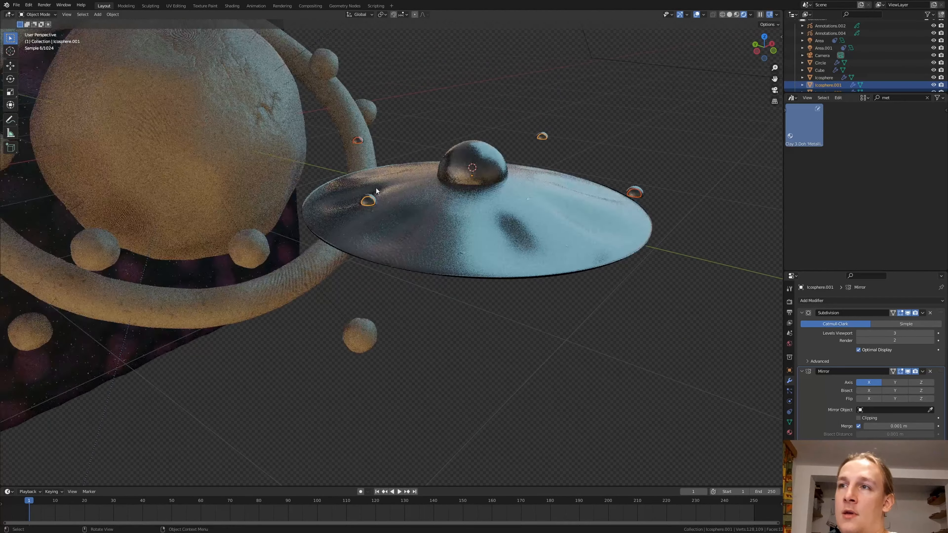
pyautogui.scroll(5, 376, 187)
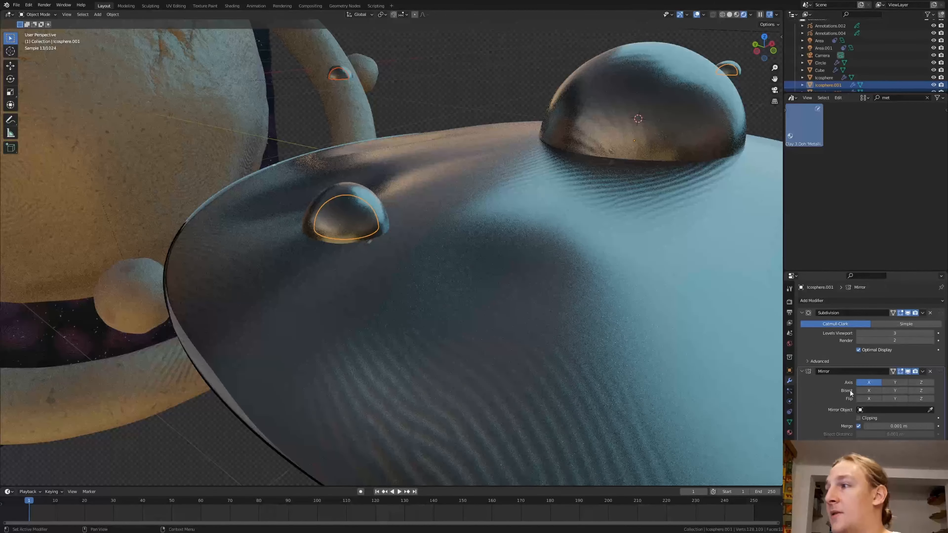
pyautogui.click(789, 432)
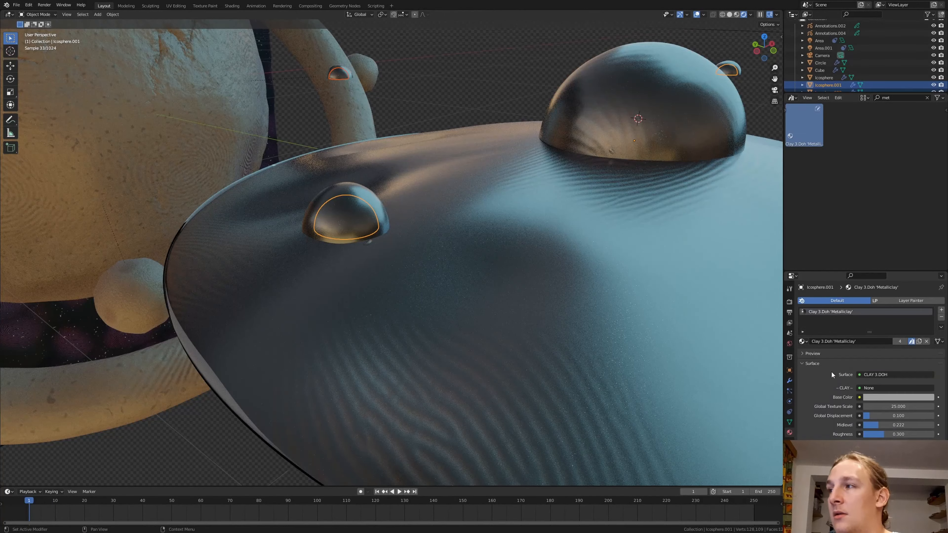
pyautogui.click(941, 316)
pyautogui.click(941, 311)
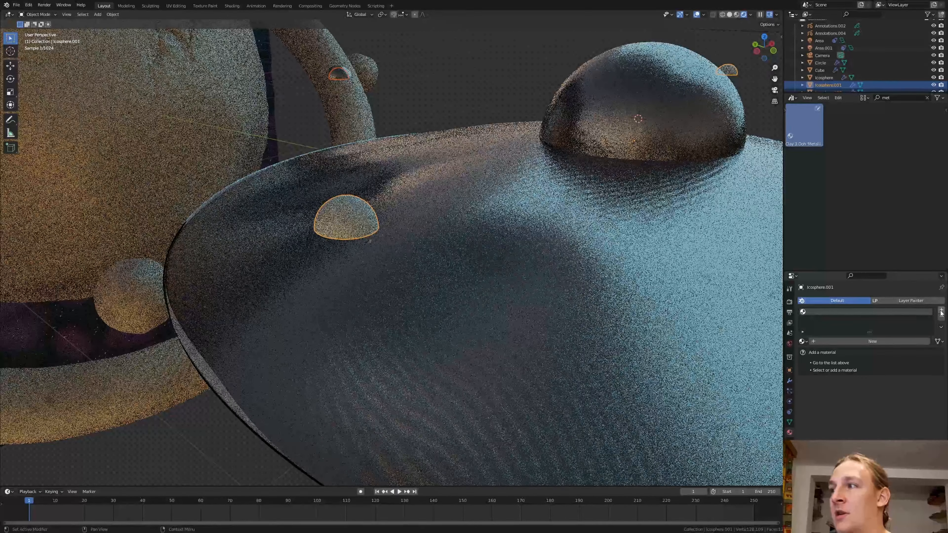
pyautogui.hotkey('ctrl', 'l')
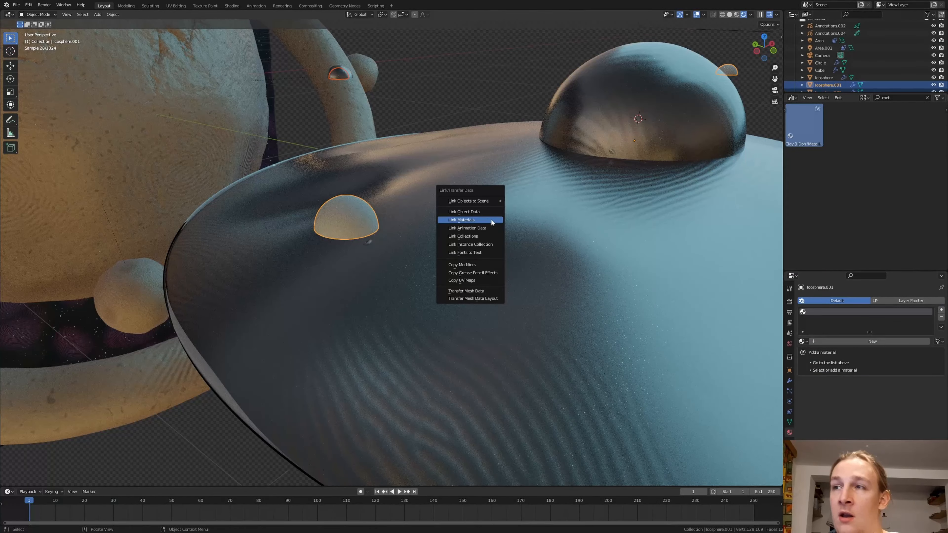
pyautogui.click(491, 221)
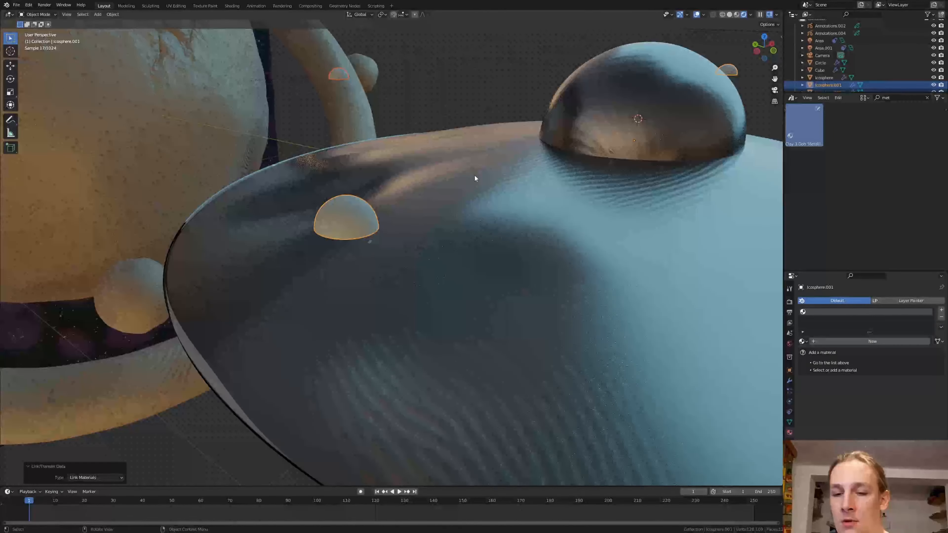
# Lower both pairs of small domes about 0.22 m along Z onto the saucer's surface.
pyautogui.press('g')
pyautogui.press('z')
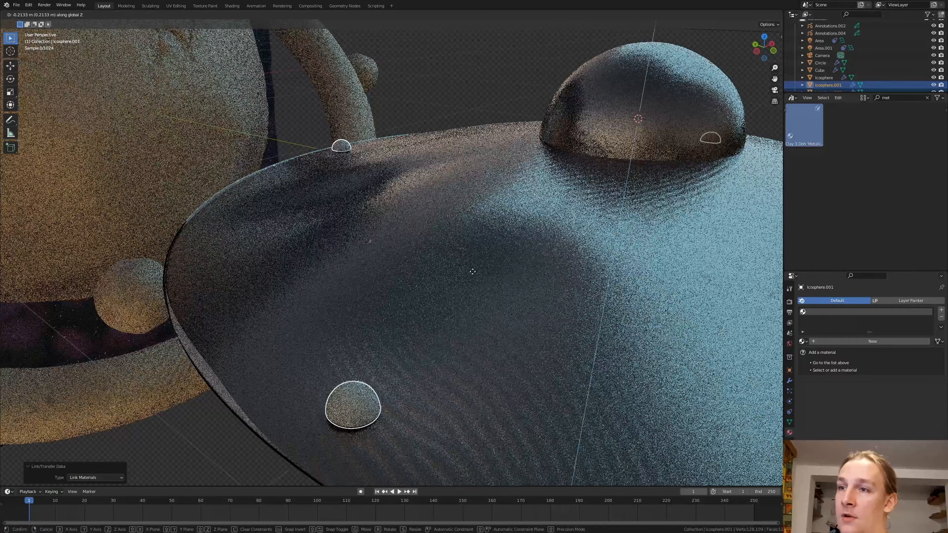
pyautogui.click(473, 280)
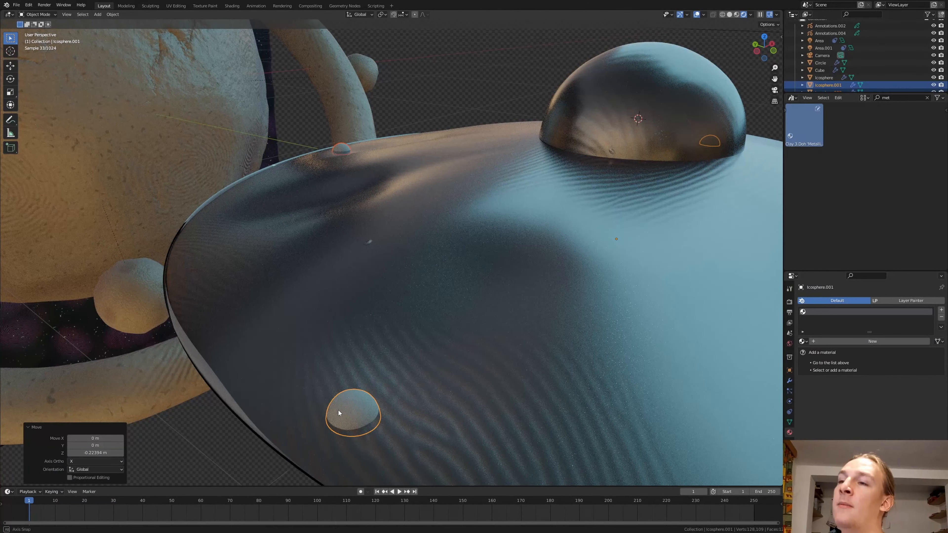
# Reduce the Global Displacement of the saucer disc's metallic clay material to 0.055.
pyautogui.moveTo(338, 411); pyautogui.dragTo(223, 365, button='middle')
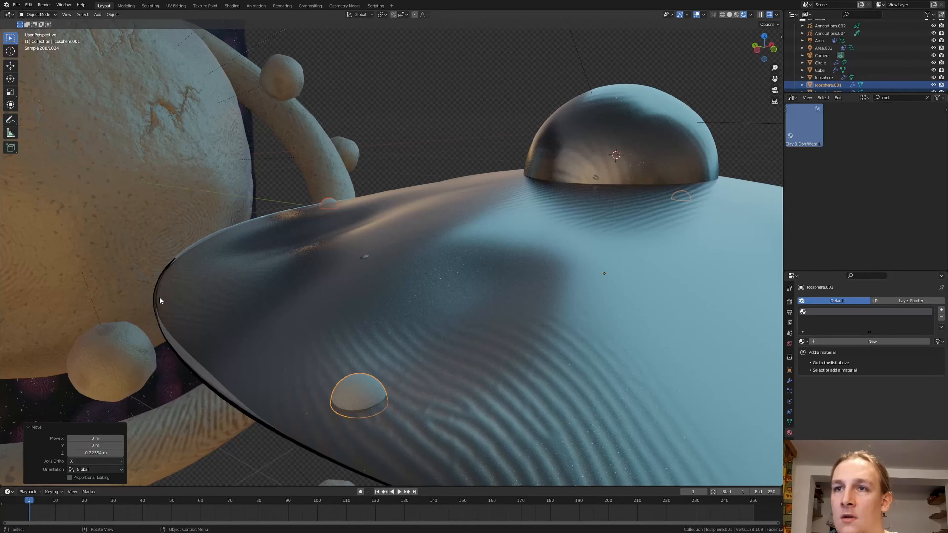
pyautogui.scroll(2, 160, 299)
pyautogui.click(265, 223)
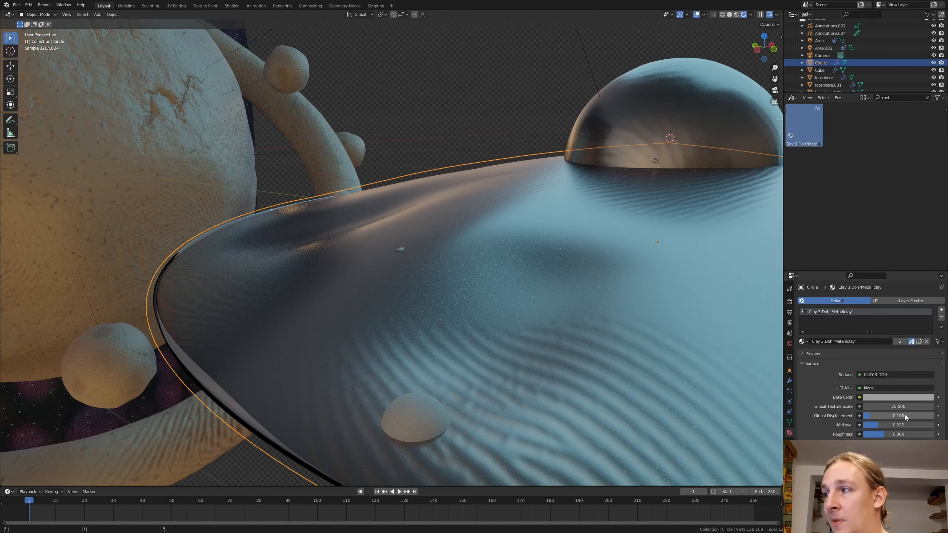
pyautogui.moveTo(906, 415); pyautogui.dragTo(857, 415)
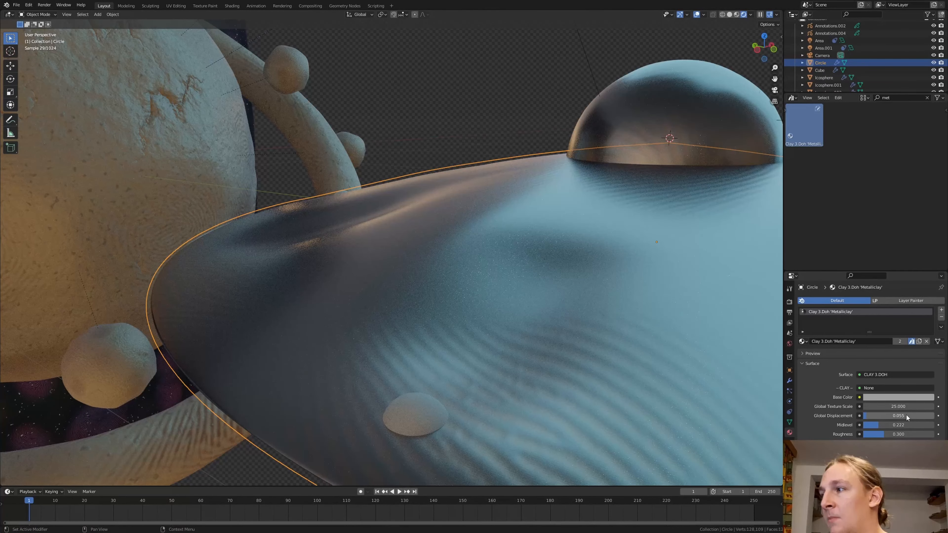
# Raise both pairs of small domes about 0.007 m along Z on the saucer's surface.
pyautogui.click(425, 414)
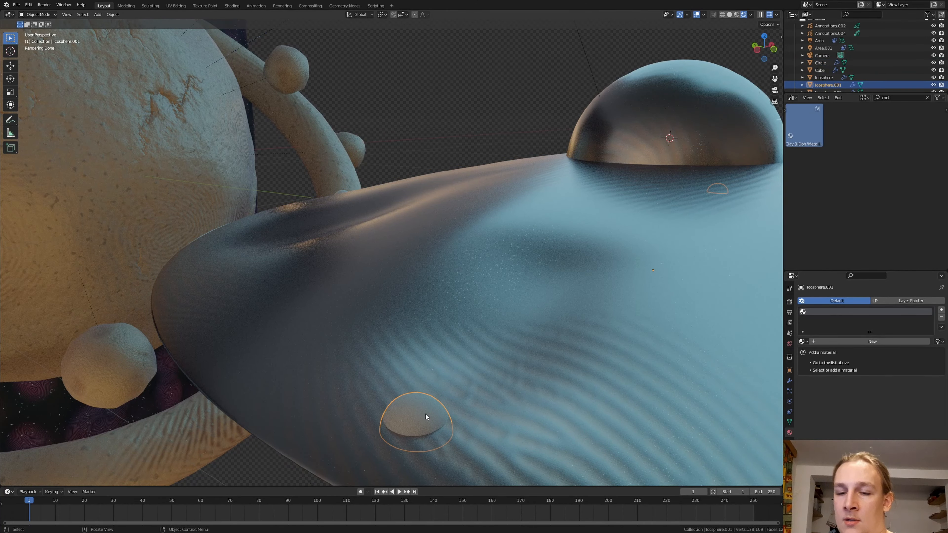
pyautogui.moveTo(370, 219)
pyautogui.mouseDown(button='middle')
pyautogui.moveTo(384, 220)
pyautogui.moveTo(373, 219)
pyautogui.mouseUp(button='middle')
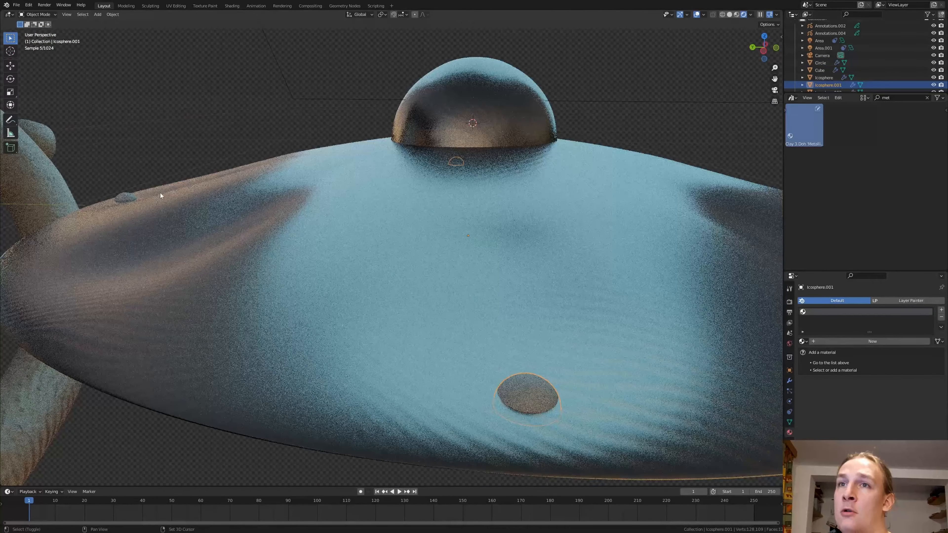
pyautogui.keyDown('shift'); pyautogui.click(126, 193); pyautogui.keyUp('shift')
pyautogui.press('g')
pyautogui.press('z')
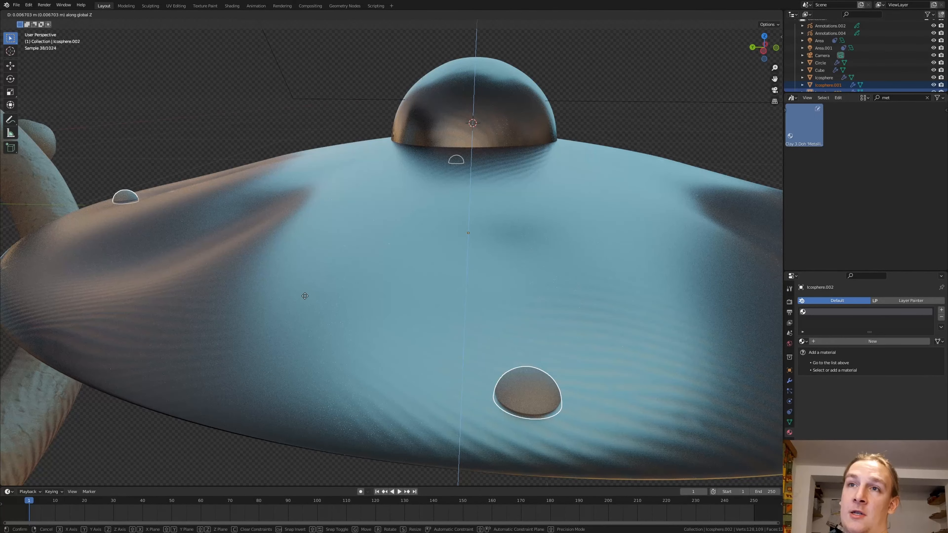
pyautogui.click(305, 296)
# In the Shading workspace, create a new material for the front small dome pair and delete its default shader node.
pyautogui.click(232, 6)
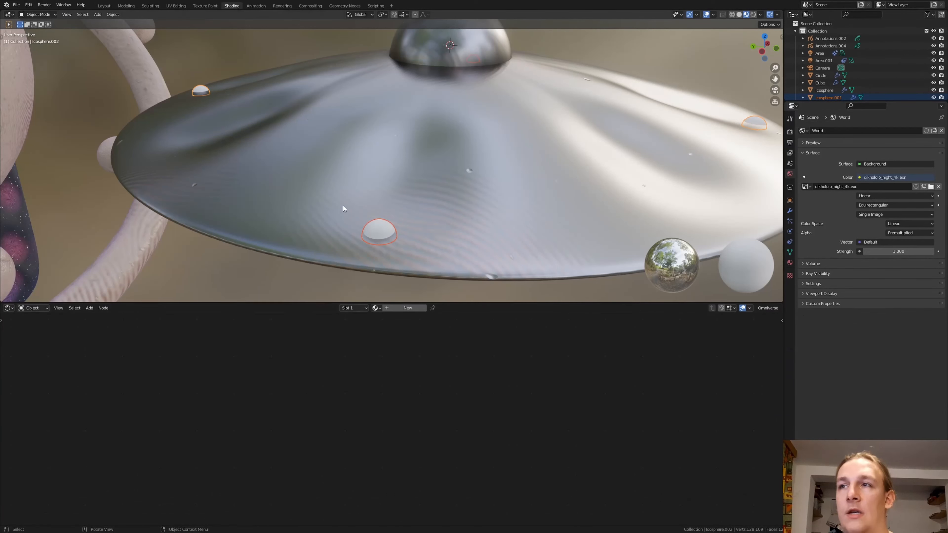
pyautogui.click(379, 232)
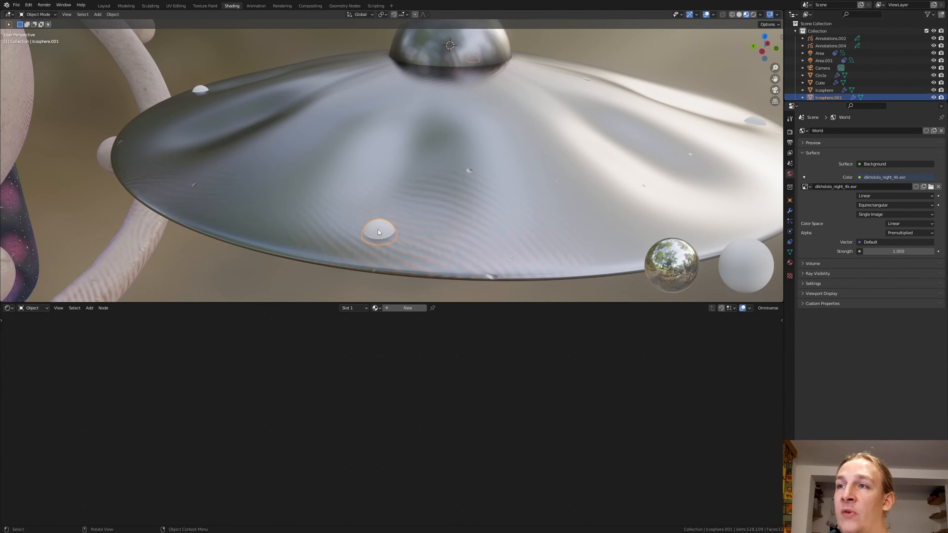
pyautogui.click(401, 309)
pyautogui.click(357, 323)
pyautogui.press('x')
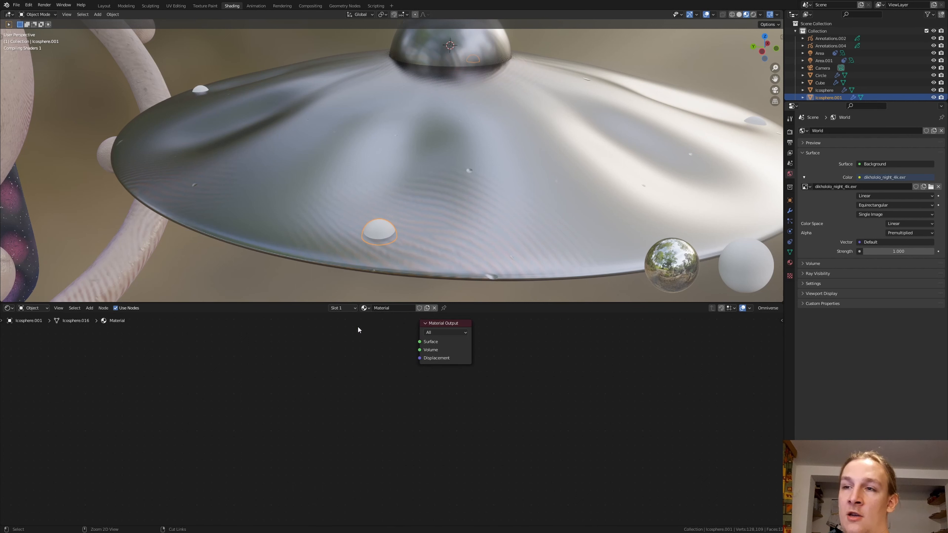
# Add an Emission node and connect it to the Surface input of the Material Output.
pyautogui.hotkey('shift', 'a')
pyautogui.click(334, 341)
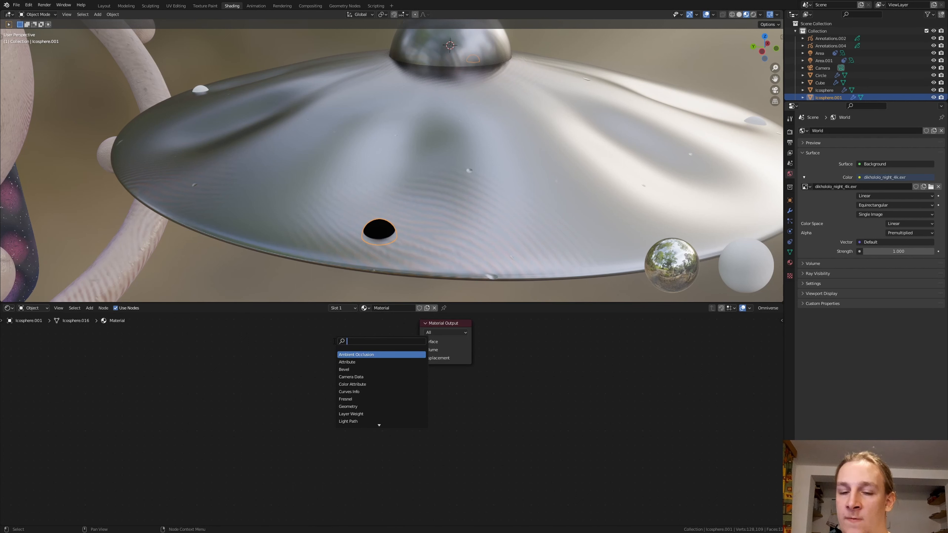
pyautogui.write('emission')
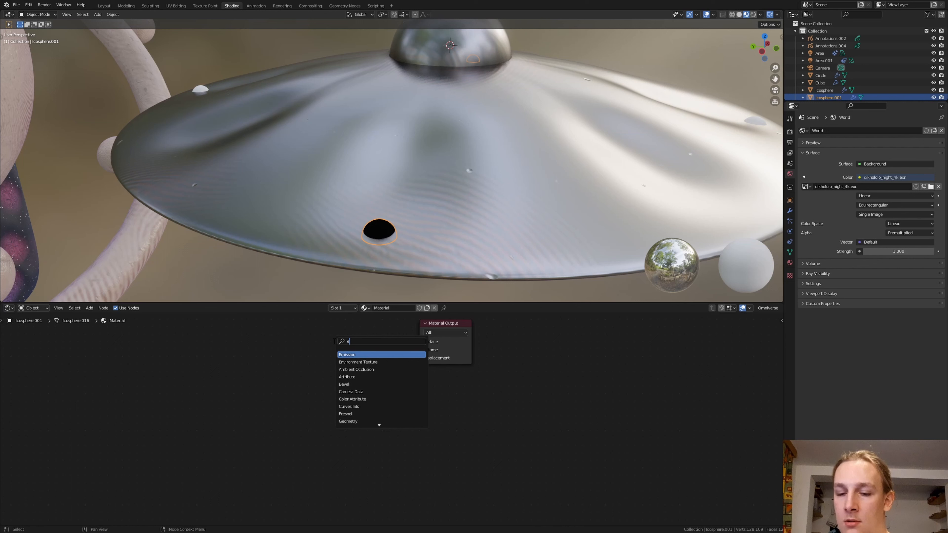
pyautogui.press('Return')
pyautogui.click(334, 360)
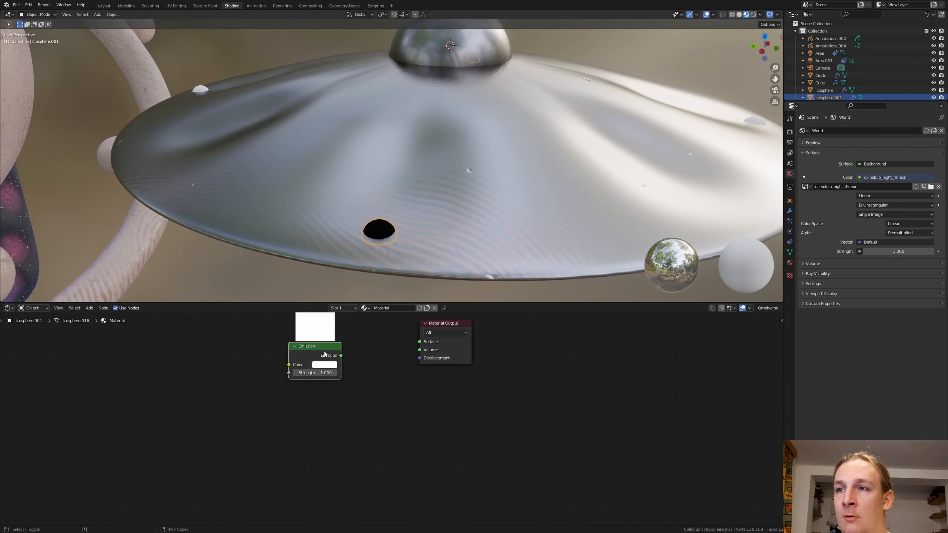
pyautogui.moveTo(340, 355); pyautogui.dragTo(419, 342)
# Set the Emission colour to light green (H 0.322, S 0.787) and its strength to 10.
pyautogui.scroll(3, 305, 407)
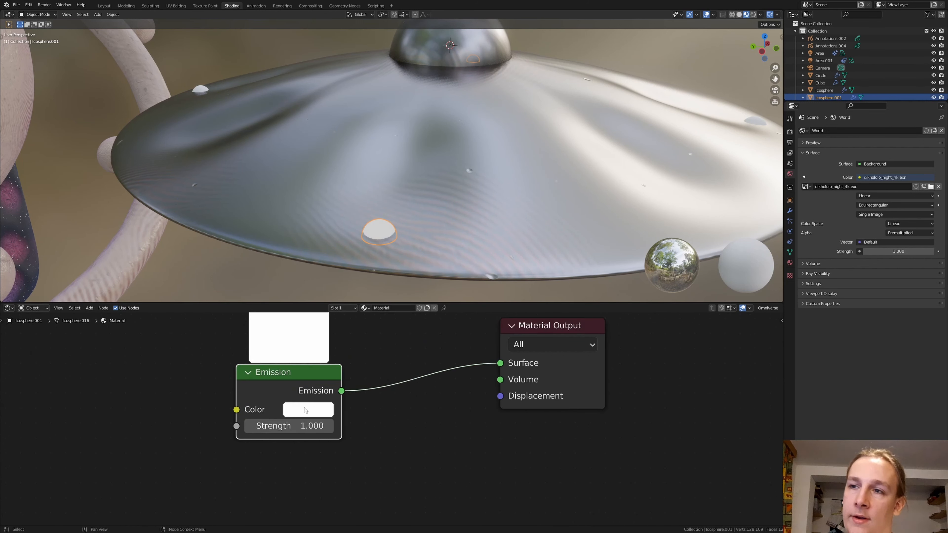
pyautogui.click(305, 408)
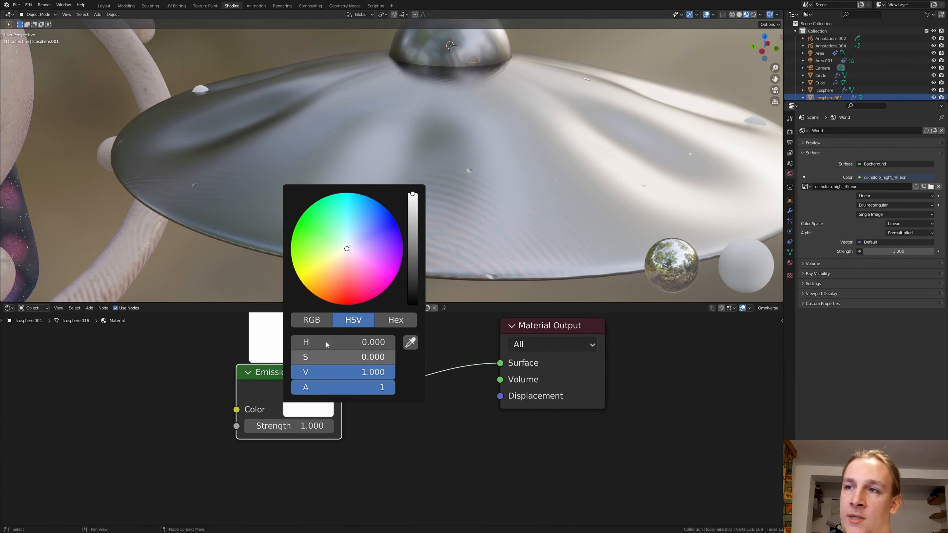
pyautogui.click(321, 238)
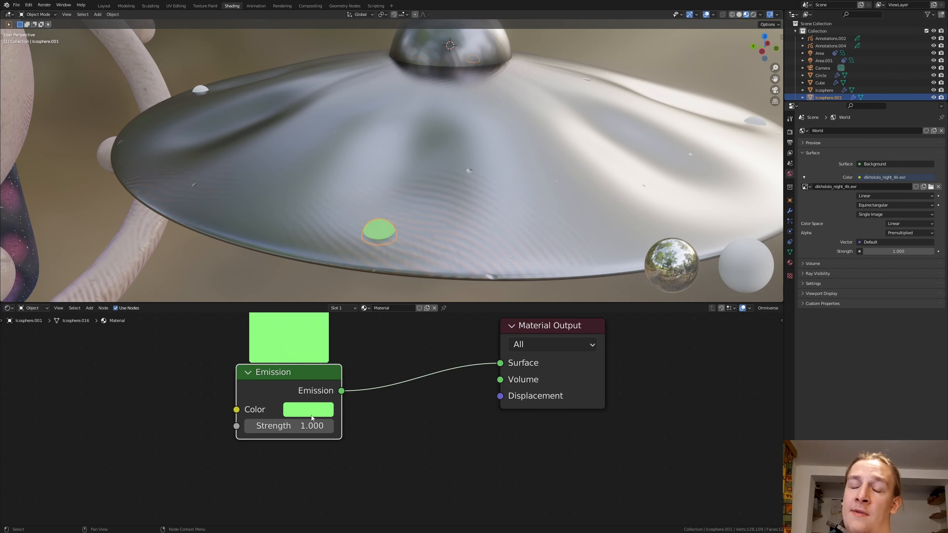
pyautogui.click(289, 426)
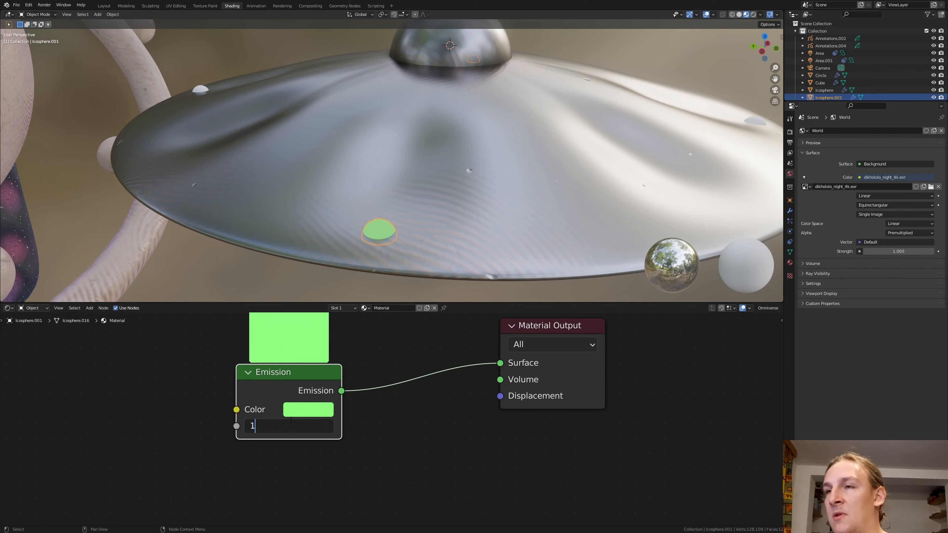
pyautogui.write('10')
pyautogui.press('Return')
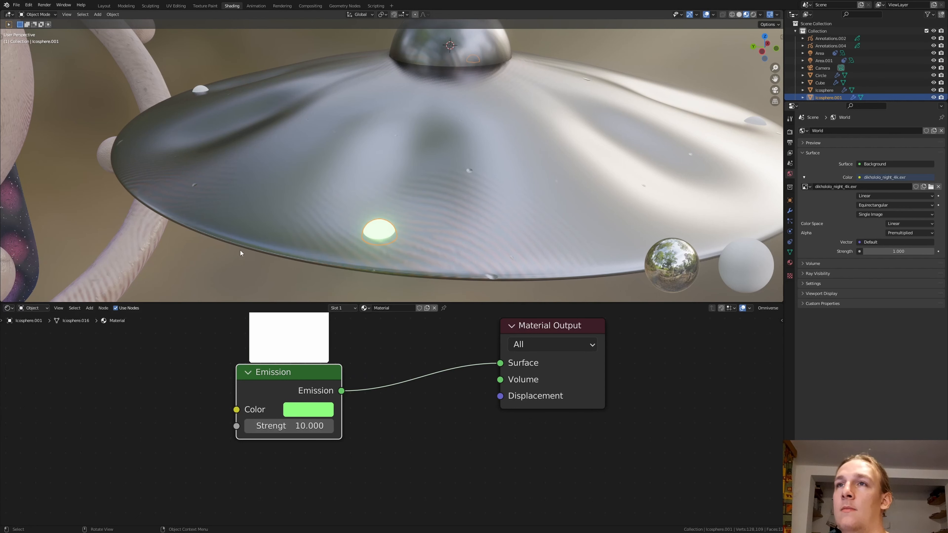
# Assign the existing green emission material, Material, to the other pair of small domes.
pyautogui.click(201, 90)
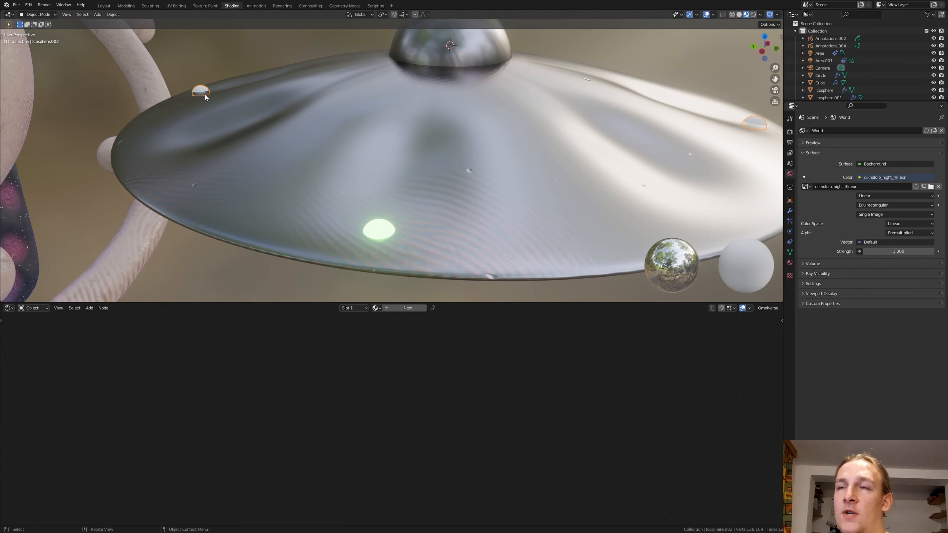
pyautogui.click(376, 308)
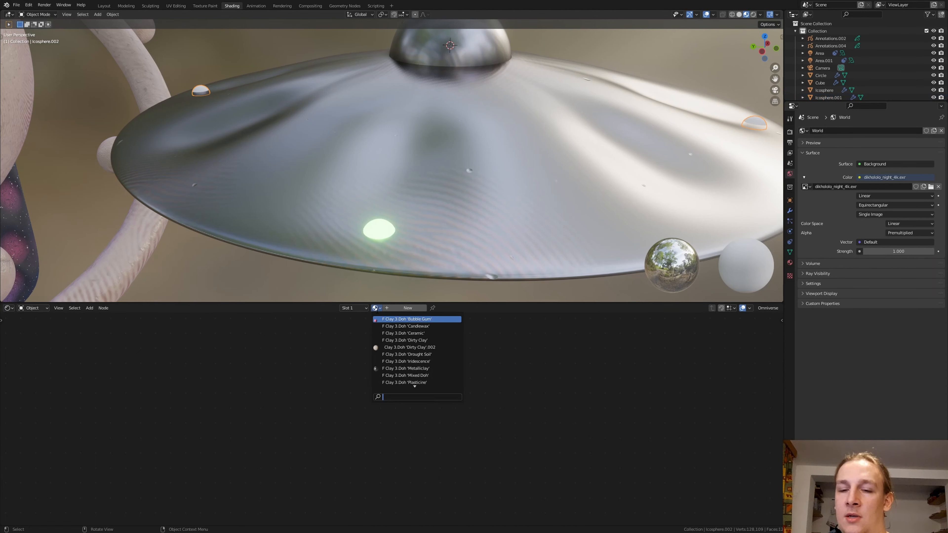
pyautogui.write('mat')
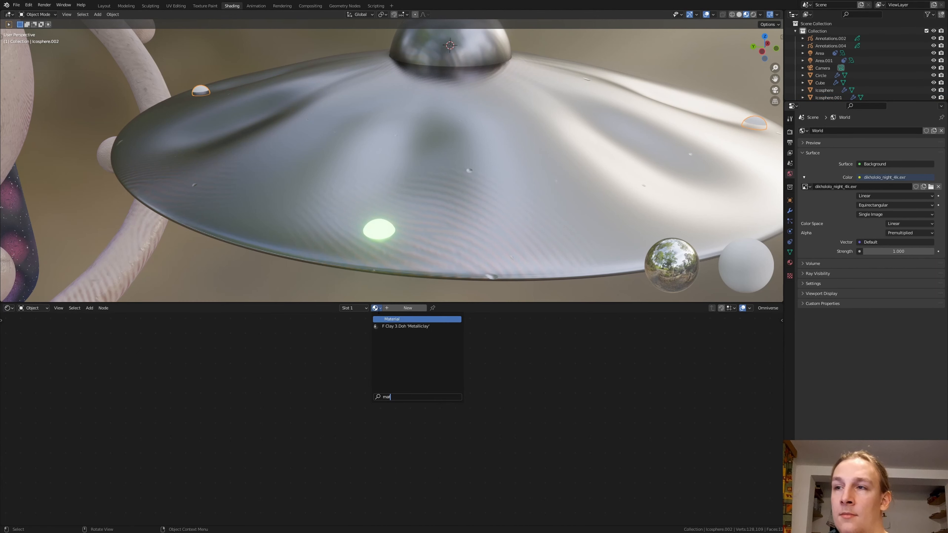
pyautogui.click(395, 319)
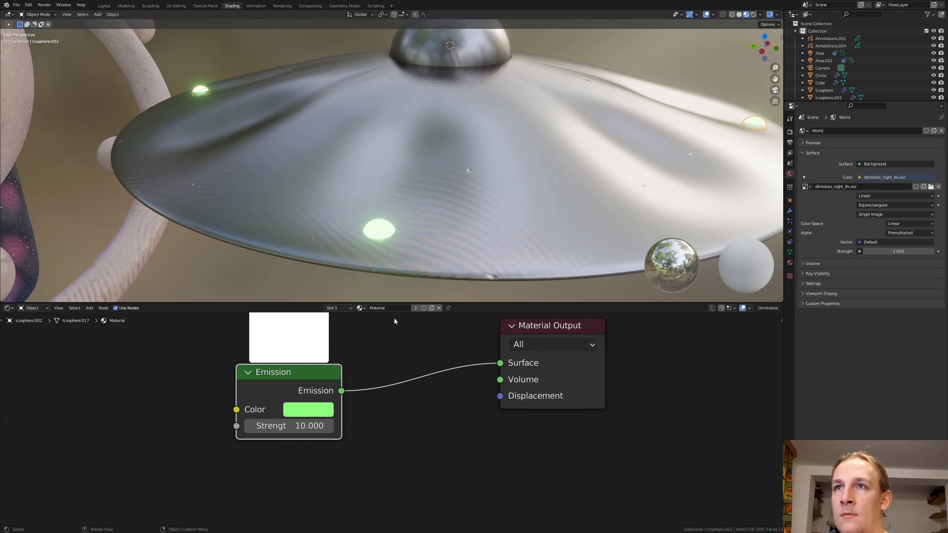
# Make the second dome pair's material a separate copy and change its emission colour to pinkish red.
pyautogui.click(432, 309)
pyautogui.click(325, 412)
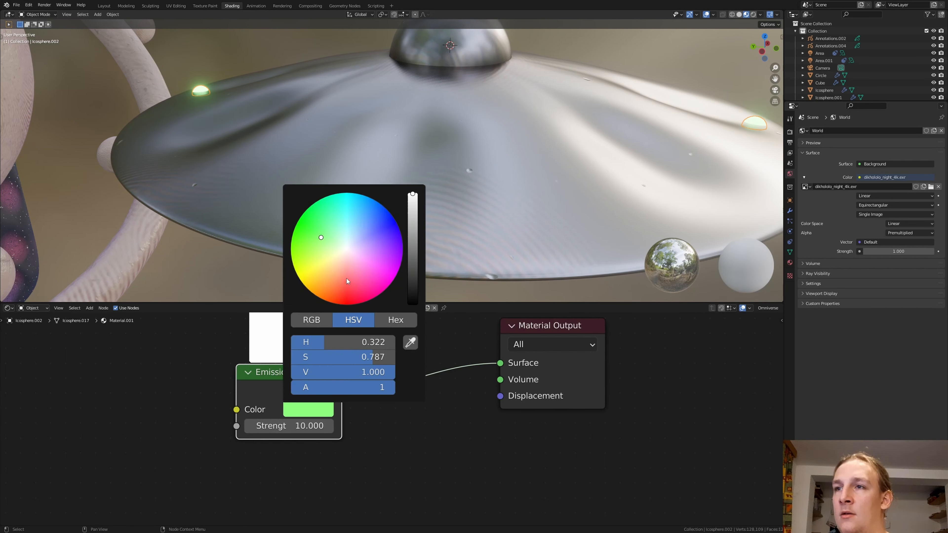
pyautogui.moveTo(321, 238); pyautogui.dragTo(353, 277)
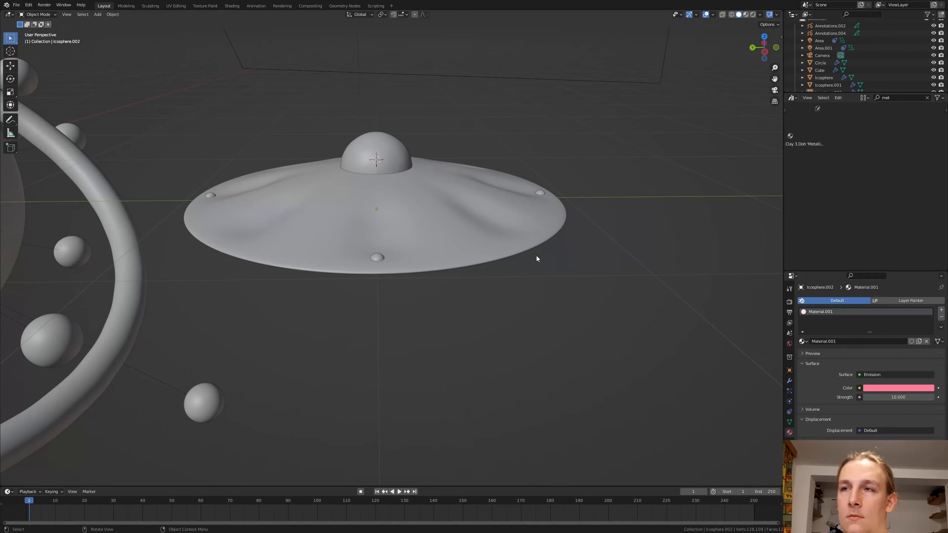
# Parent the cockpit dome and both small dome pairs to the saucer disc using the Object parent type.
pyautogui.moveTo(604, 323); pyautogui.dragTo(191, 121)
pyautogui.keyDown('shift'); pyautogui.click(528, 227); pyautogui.keyUp('shift')
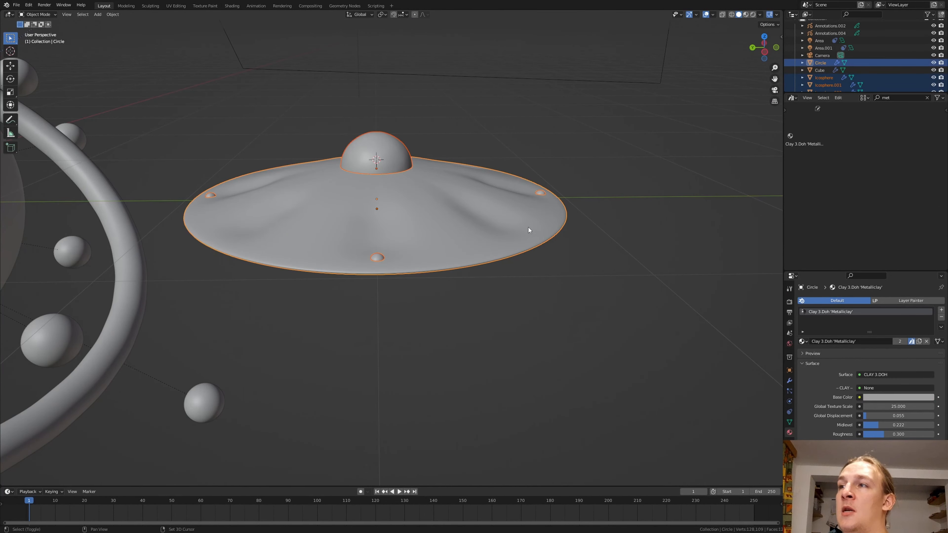
pyautogui.hotkey('ctrl', 'p')
pyautogui.click(399, 236)
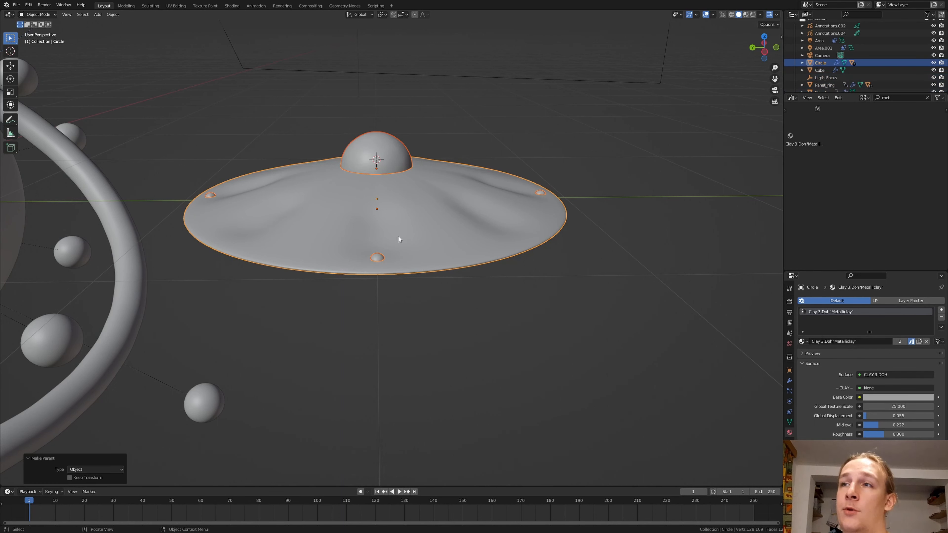